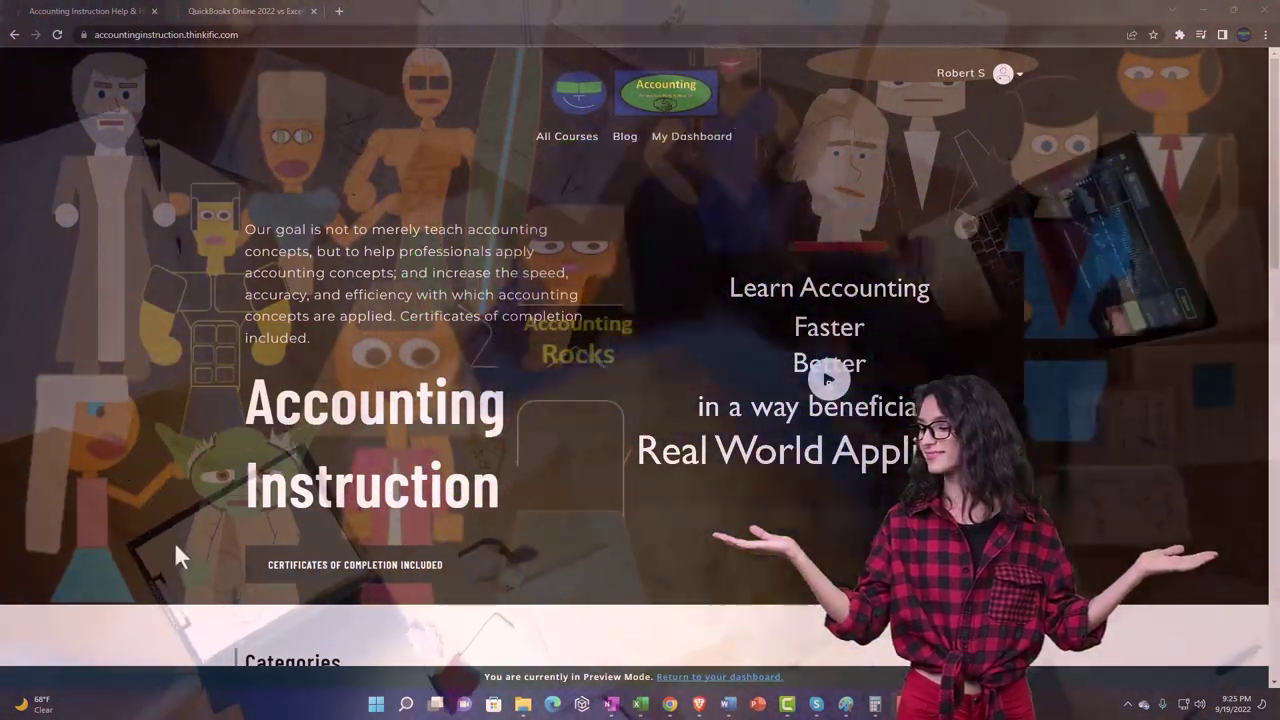
# - Browse the course categories and look through the section list of the QuickBooks Online 2022 vs Excel course
pyautogui.scroll(-5, 176, 544)
pyautogui.scroll(-3, 176, 544)
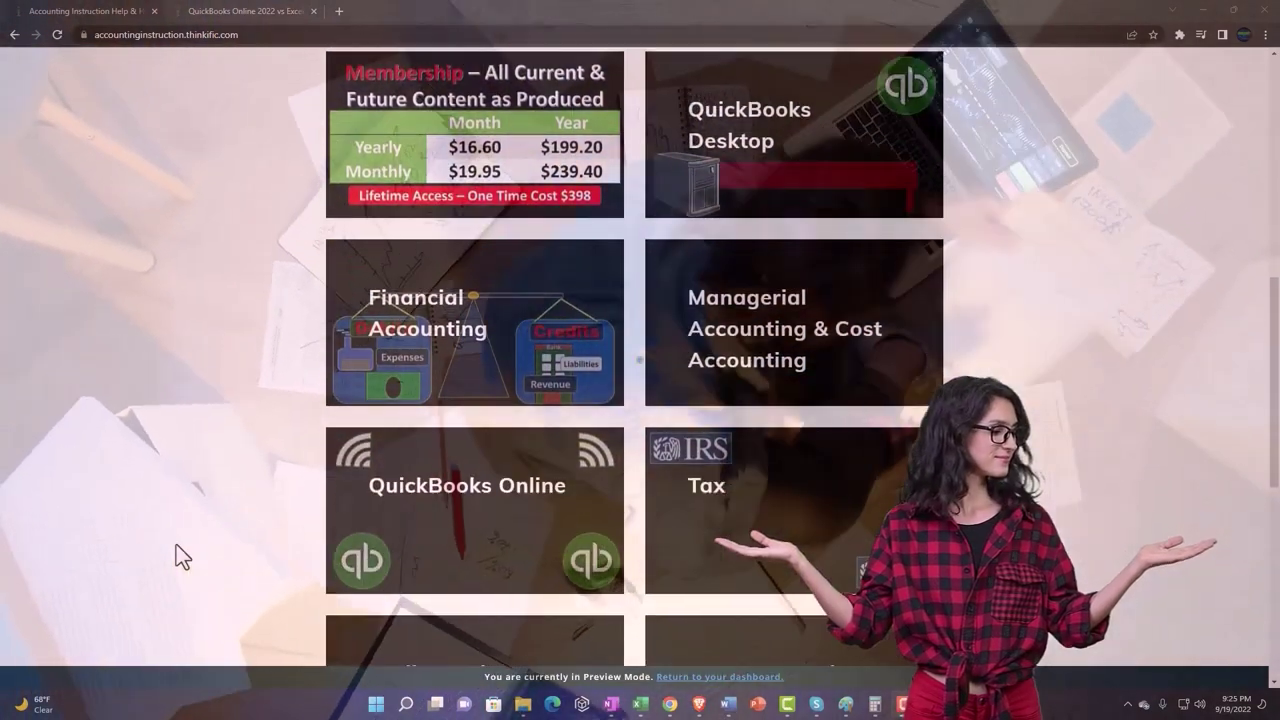
pyautogui.scroll(-4, 176, 544)
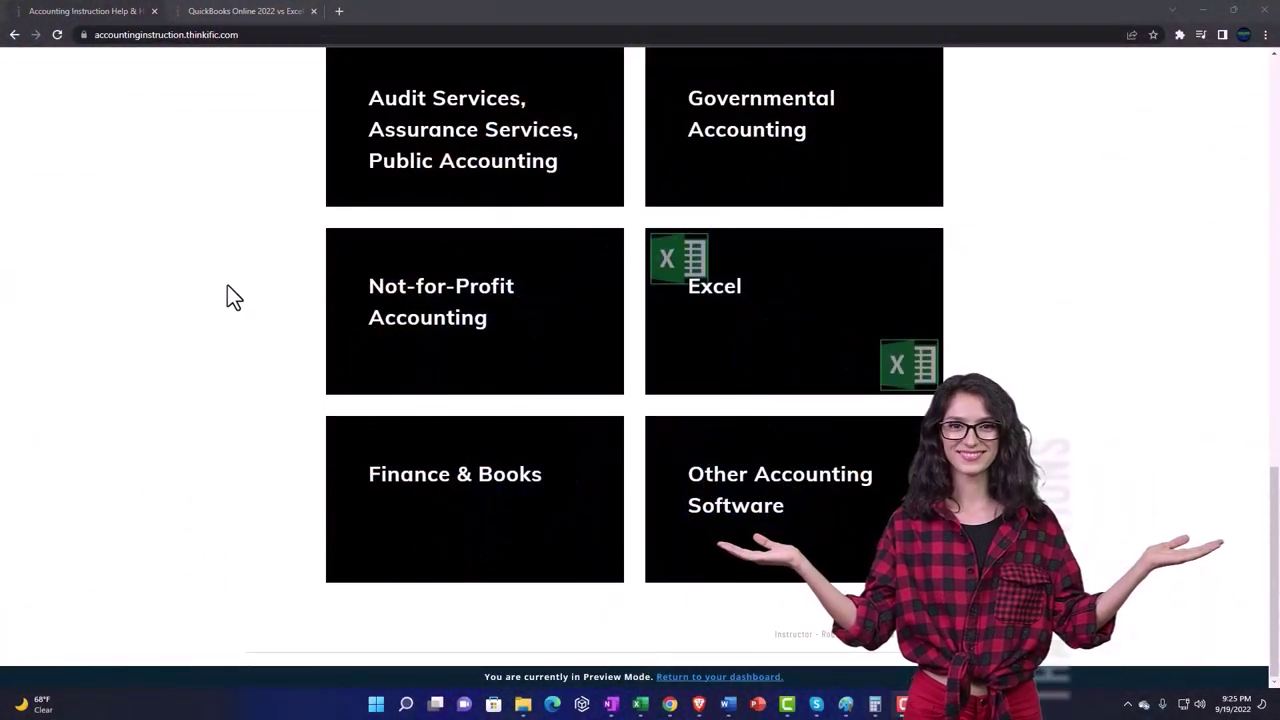
pyautogui.click(230, 12)
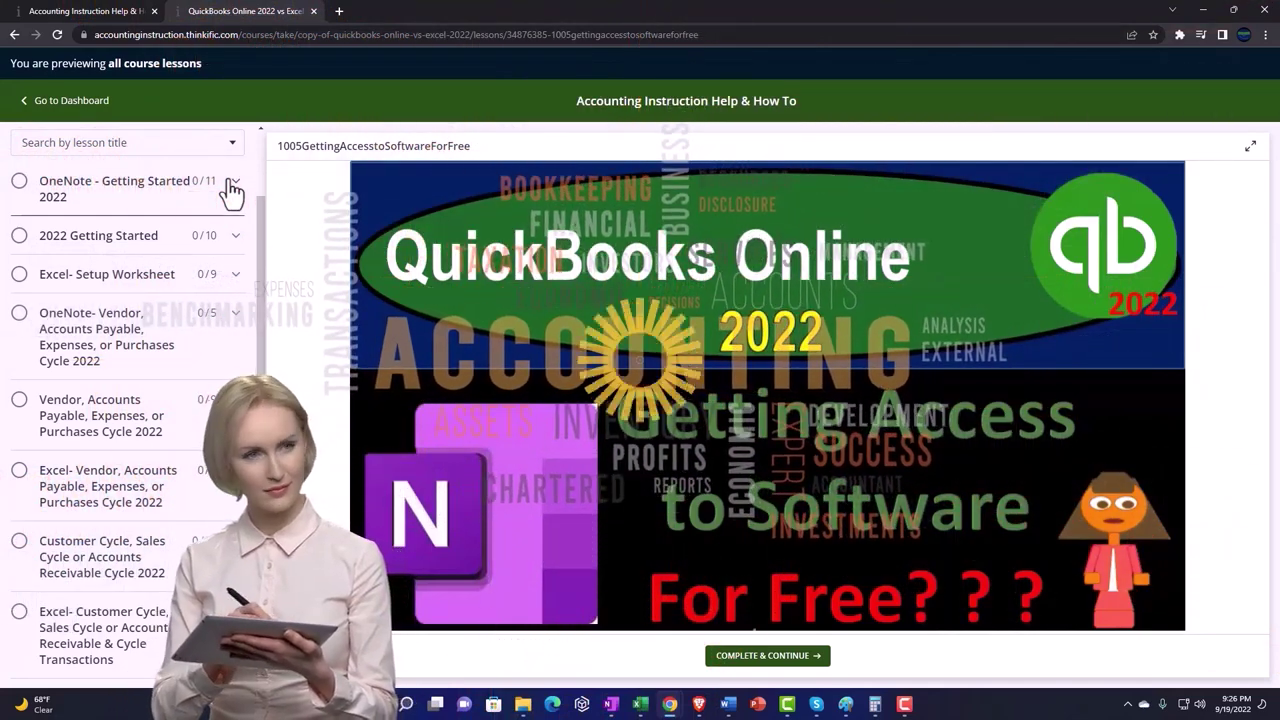
pyautogui.click(232, 190)
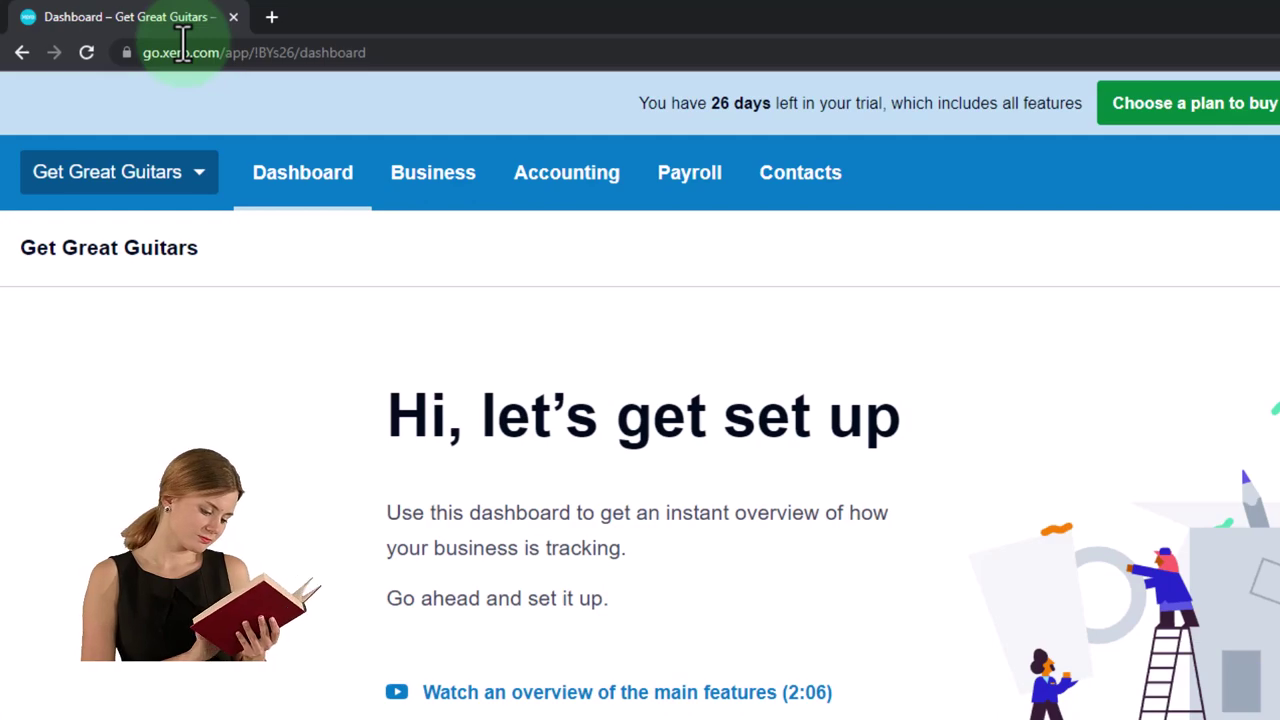
# - Duplicate the Get Great Guitars dashboard twice so it is open in three browser tabs
pyautogui.rightClick(175, 15)
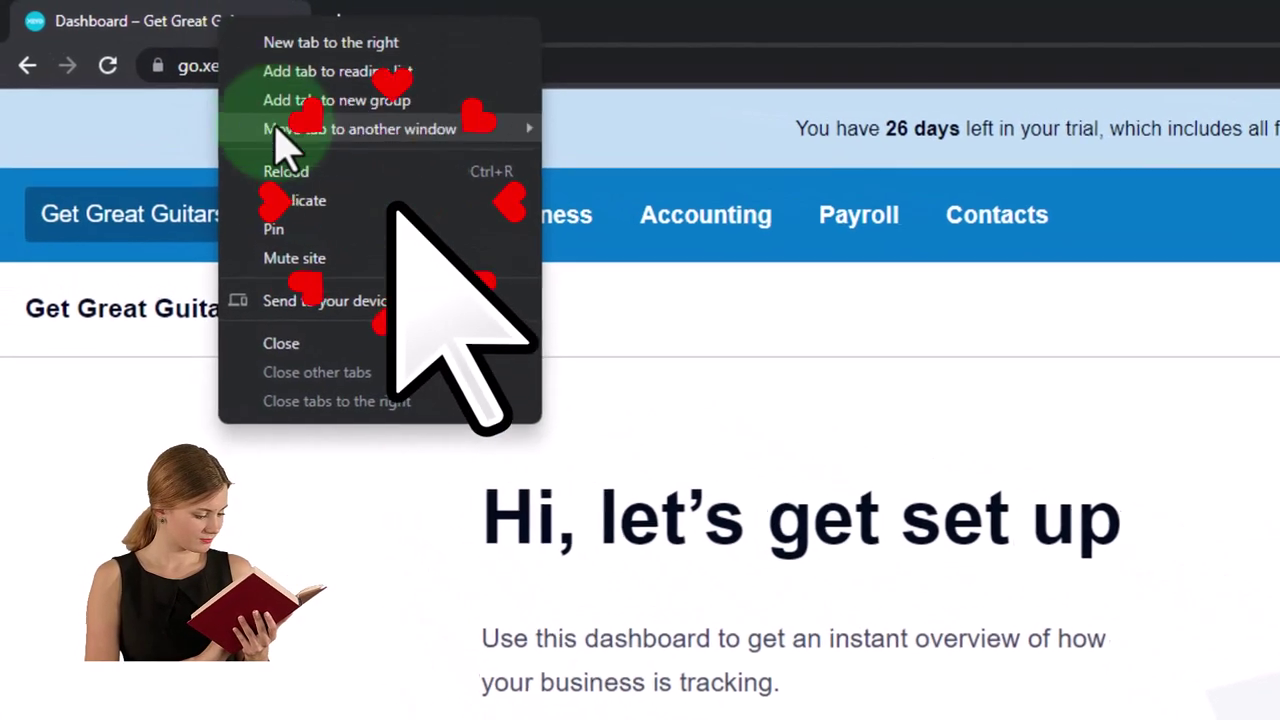
pyautogui.click(300, 201)
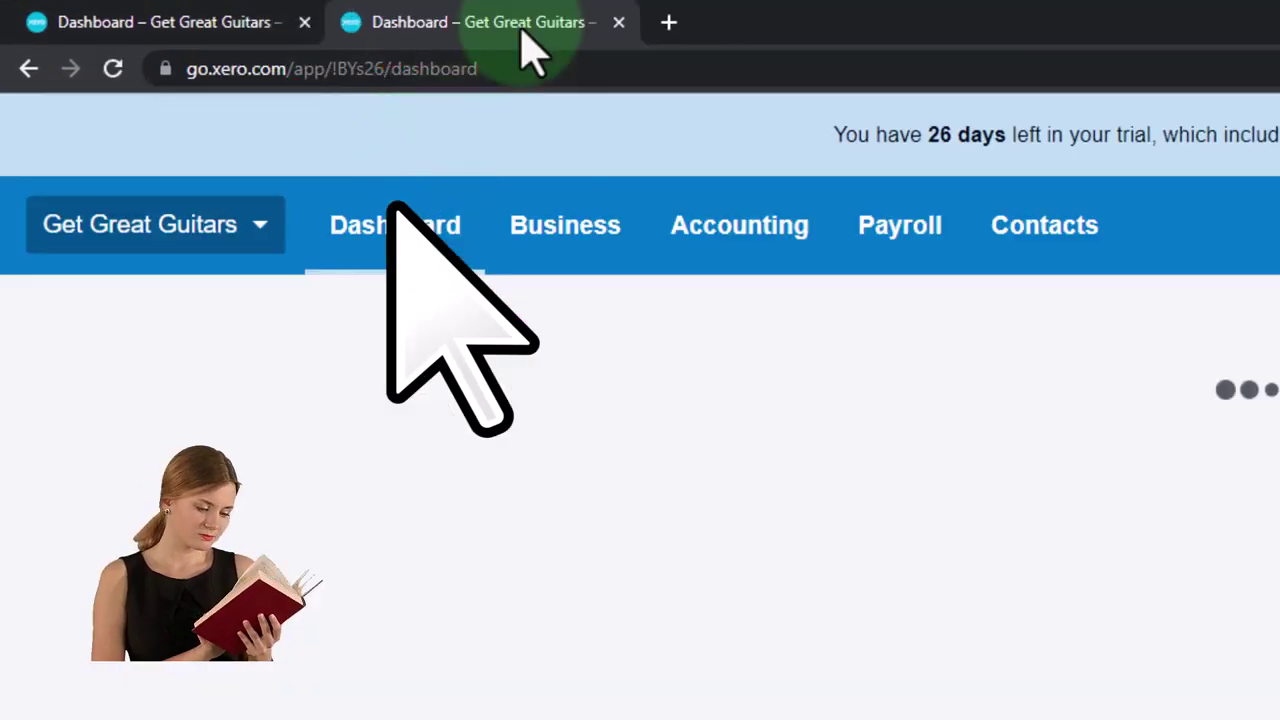
pyautogui.rightClick(535, 45)
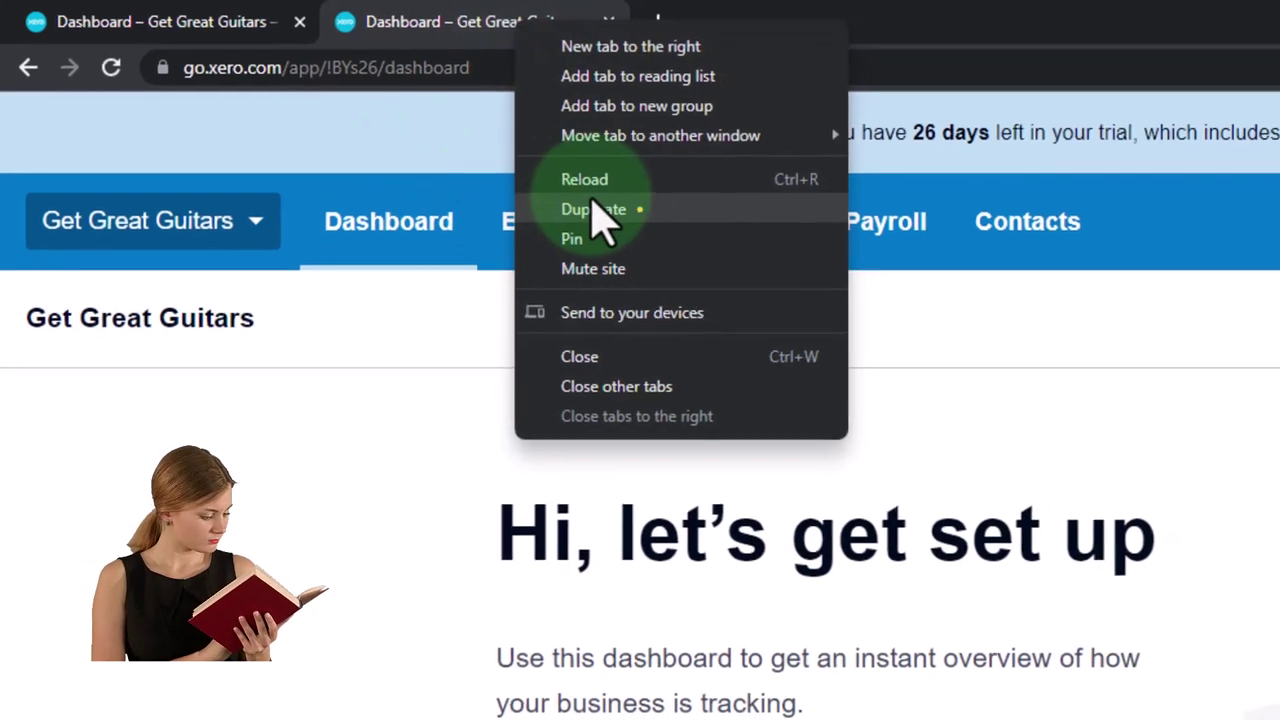
pyautogui.click(545, 188)
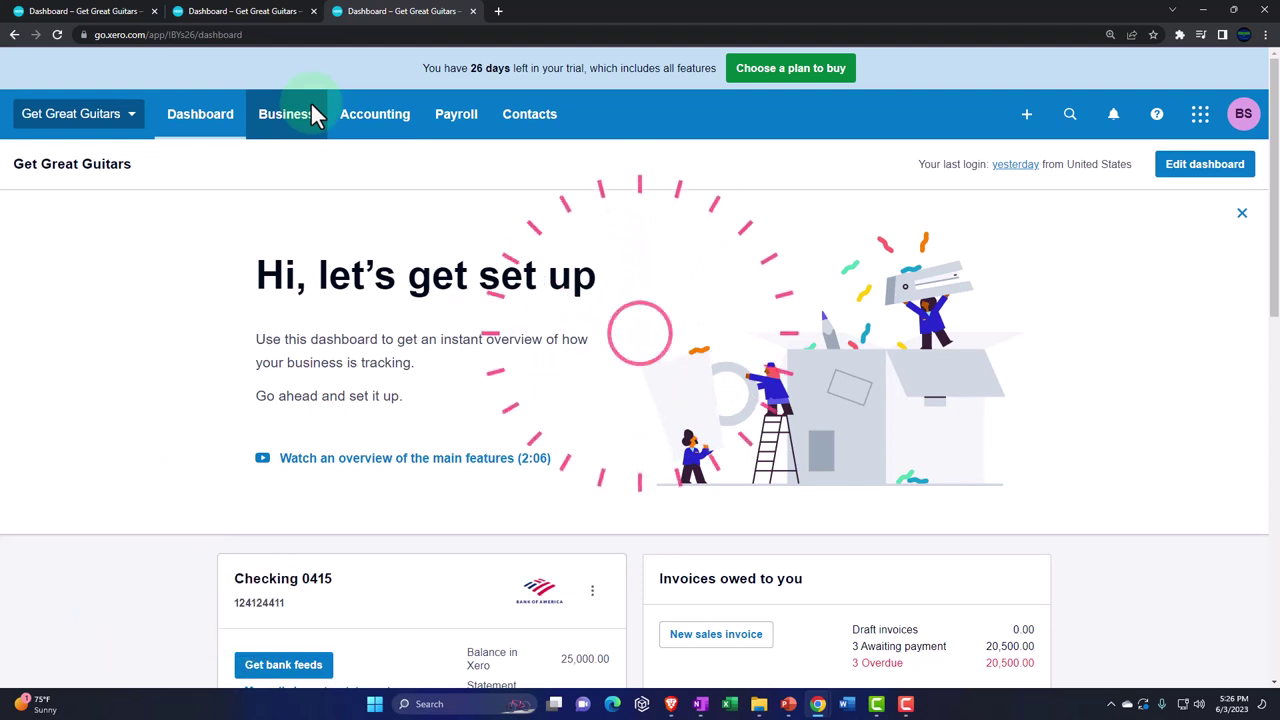
# - Open the Balance Sheet report in the second of the three dashboard tabs
pyautogui.click(112, 13)
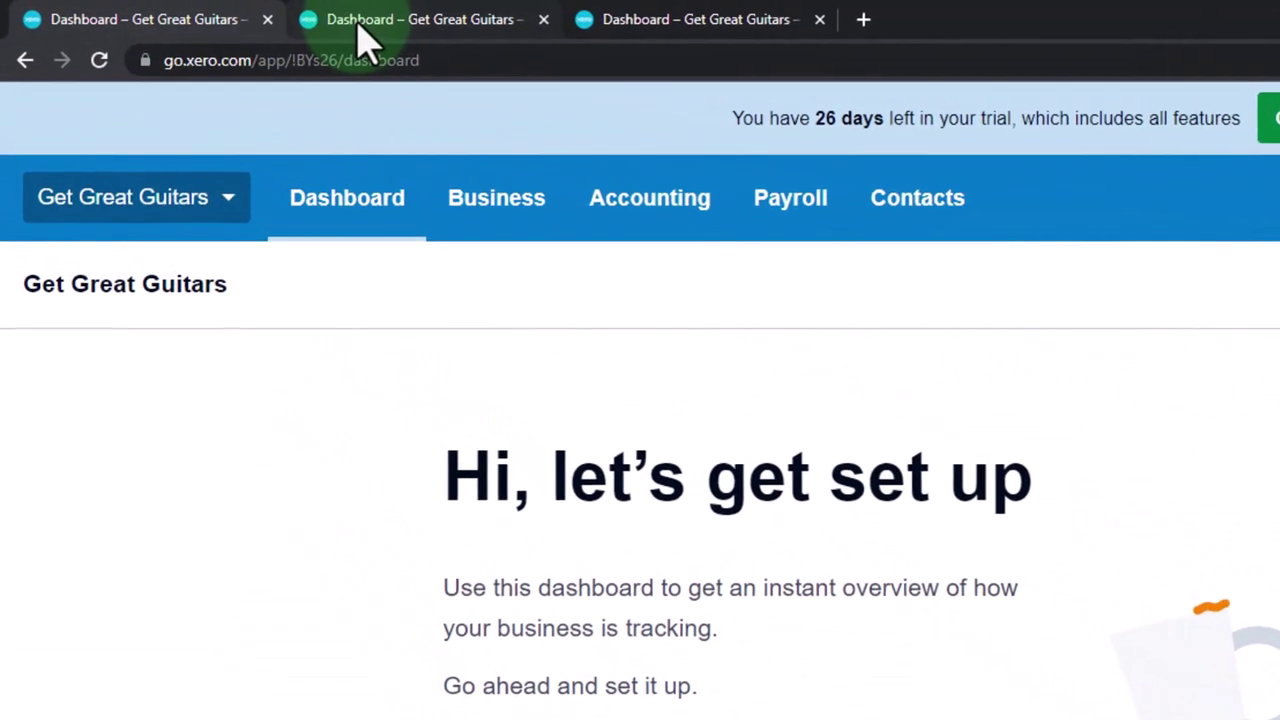
pyautogui.click(368, 42)
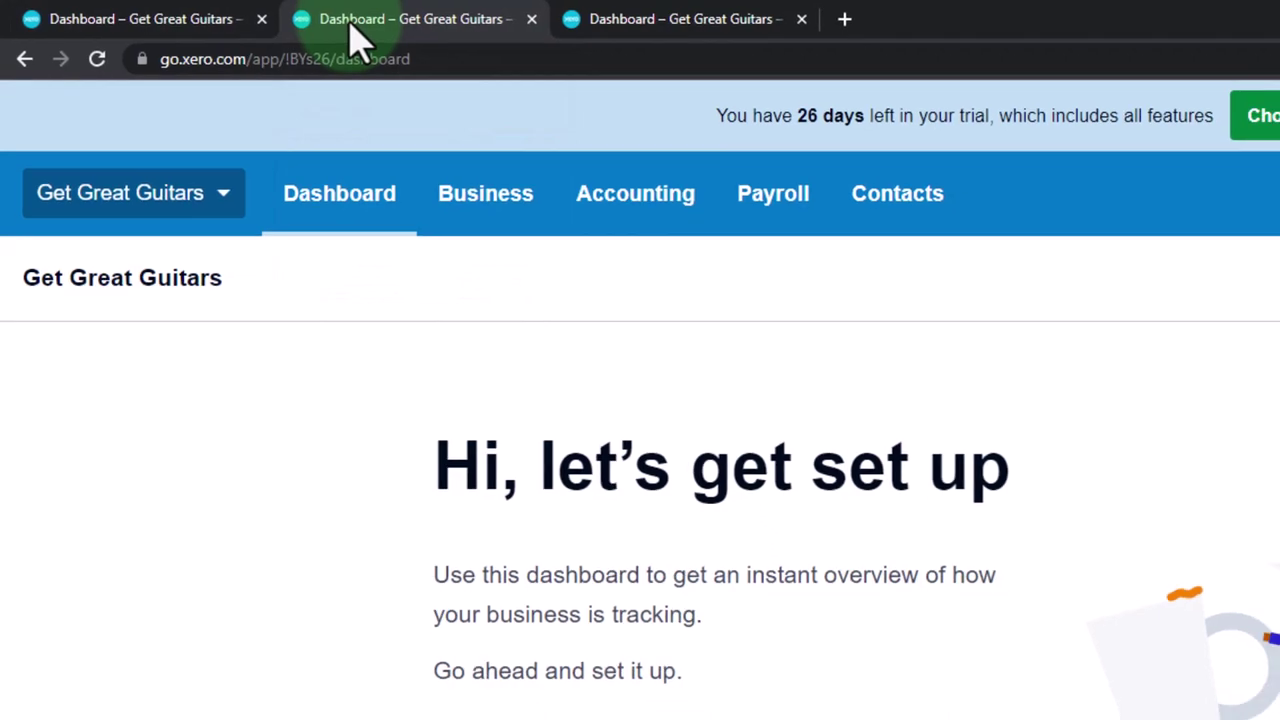
pyautogui.click(615, 200)
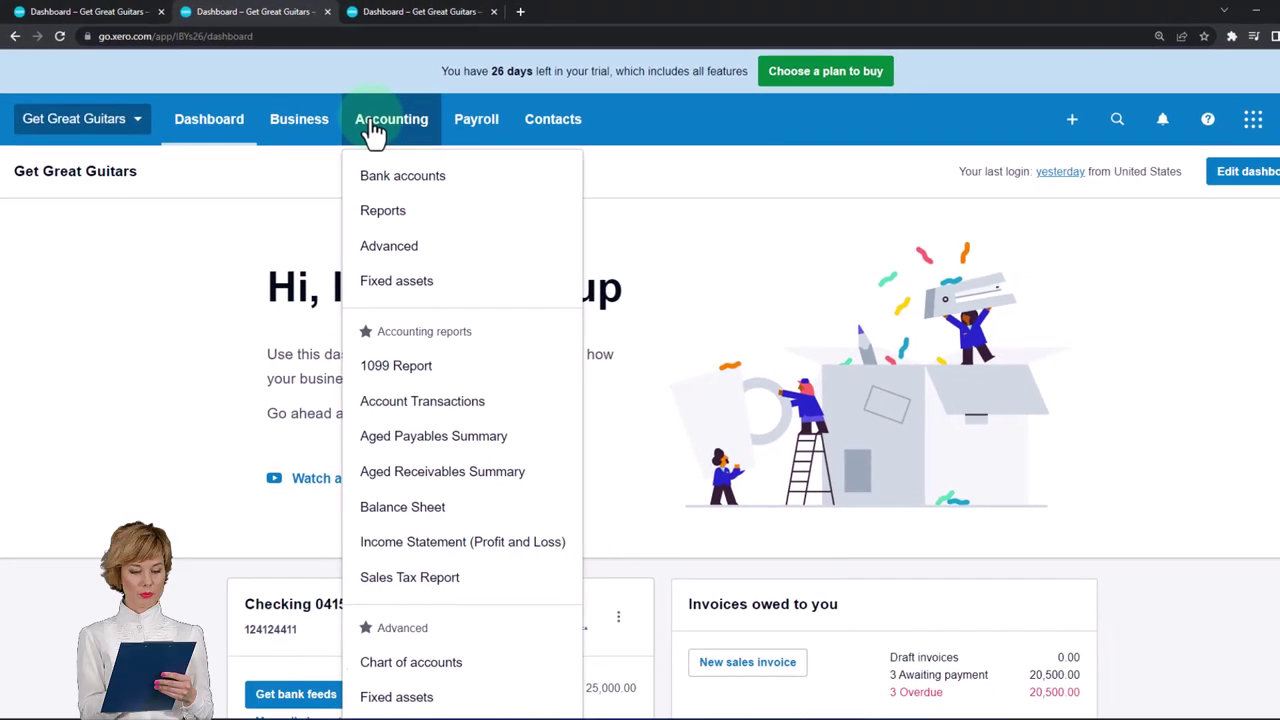
pyautogui.click(425, 510)
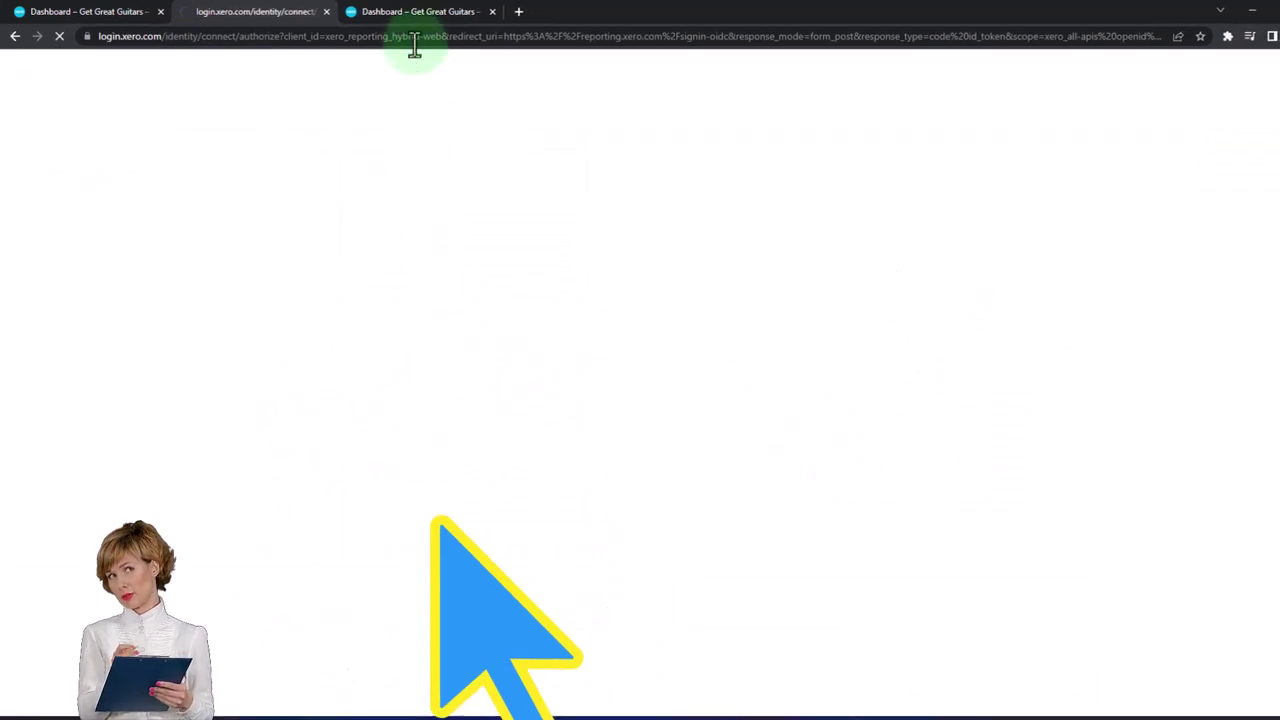
# - Open the Income Statement (Profit and Loss) report in the third browser tab
pyautogui.click(408, 22)
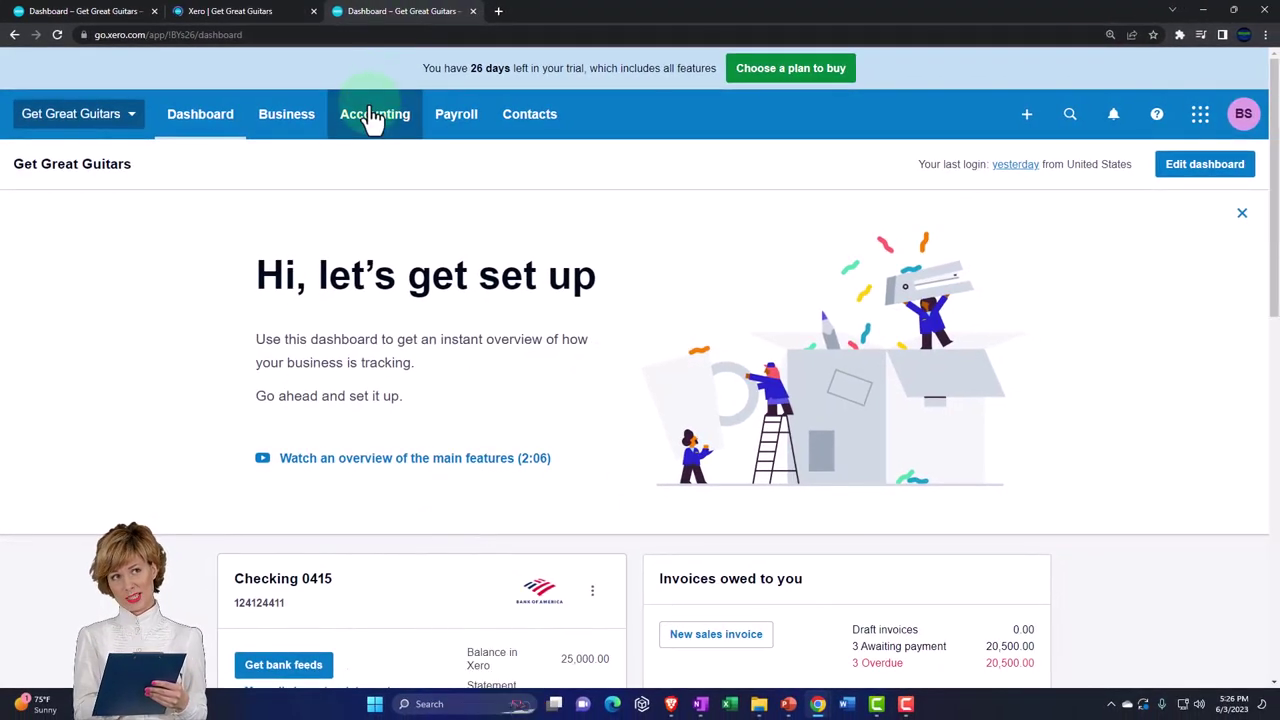
pyautogui.click(373, 118)
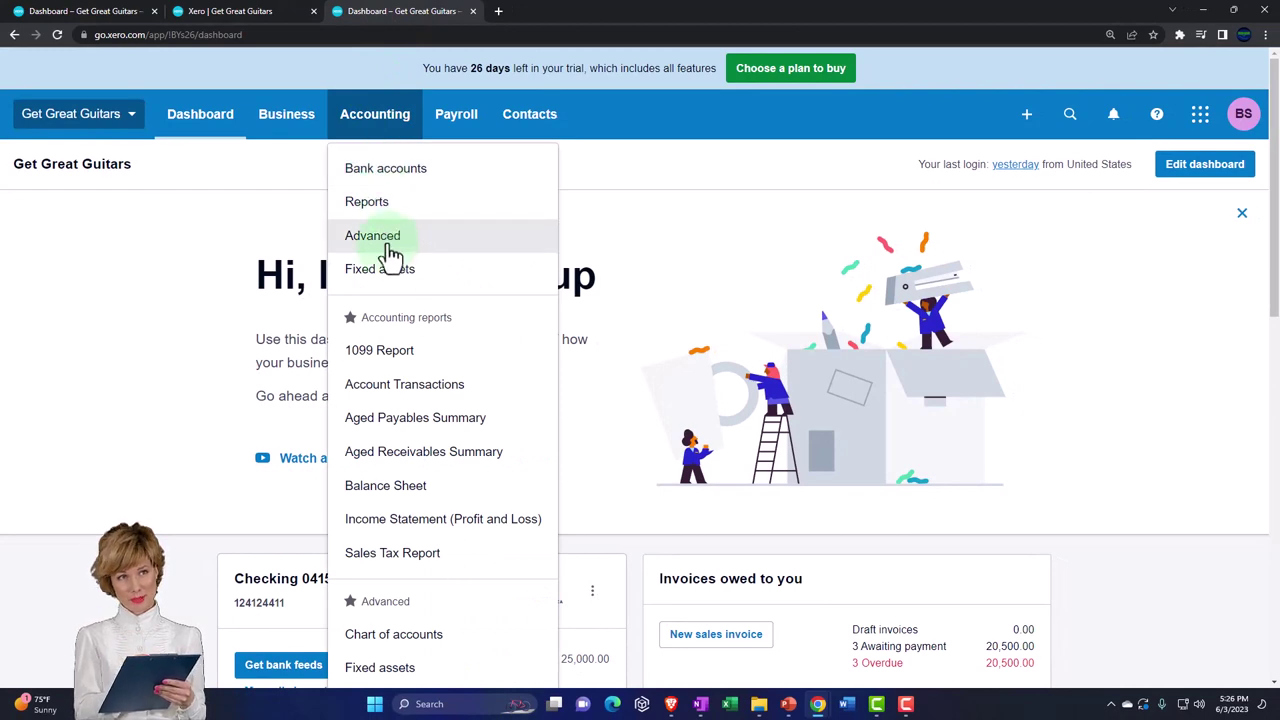
pyautogui.click(415, 519)
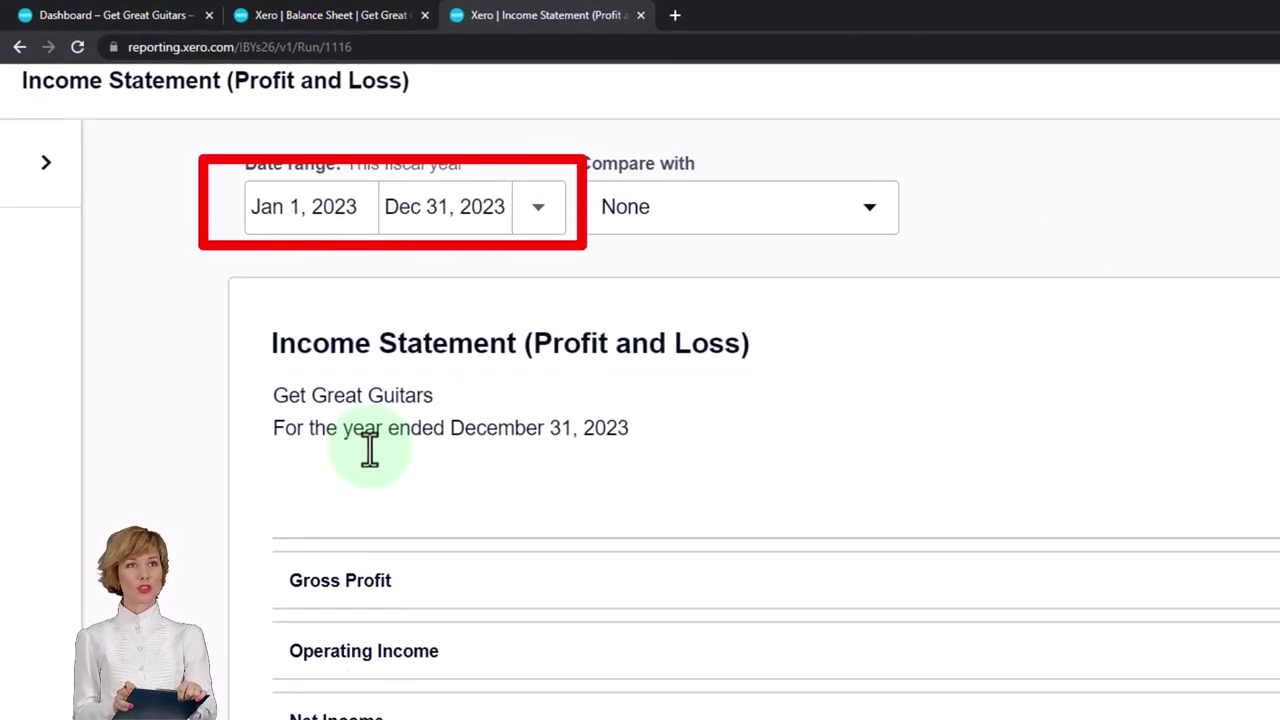
# - Set the Balance Sheet date to End of last month, May 31, 2023, and update the report
pyautogui.click(360, 15)
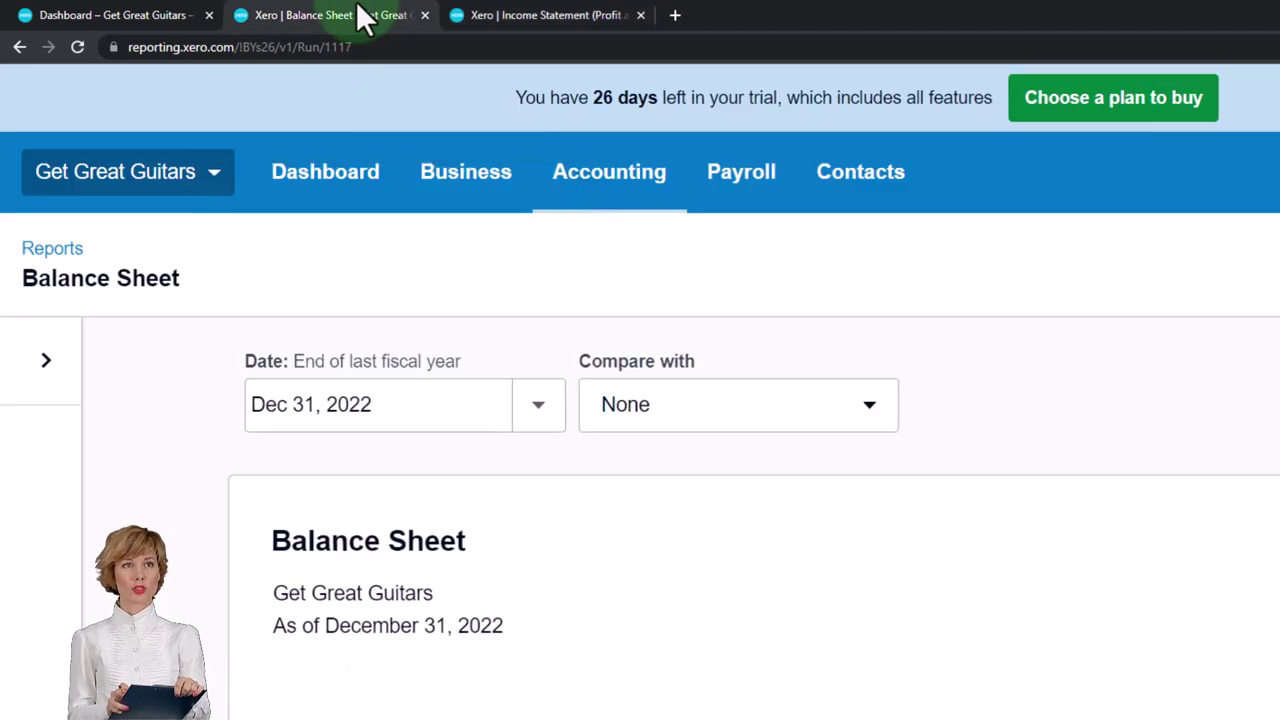
pyautogui.click(411, 311)
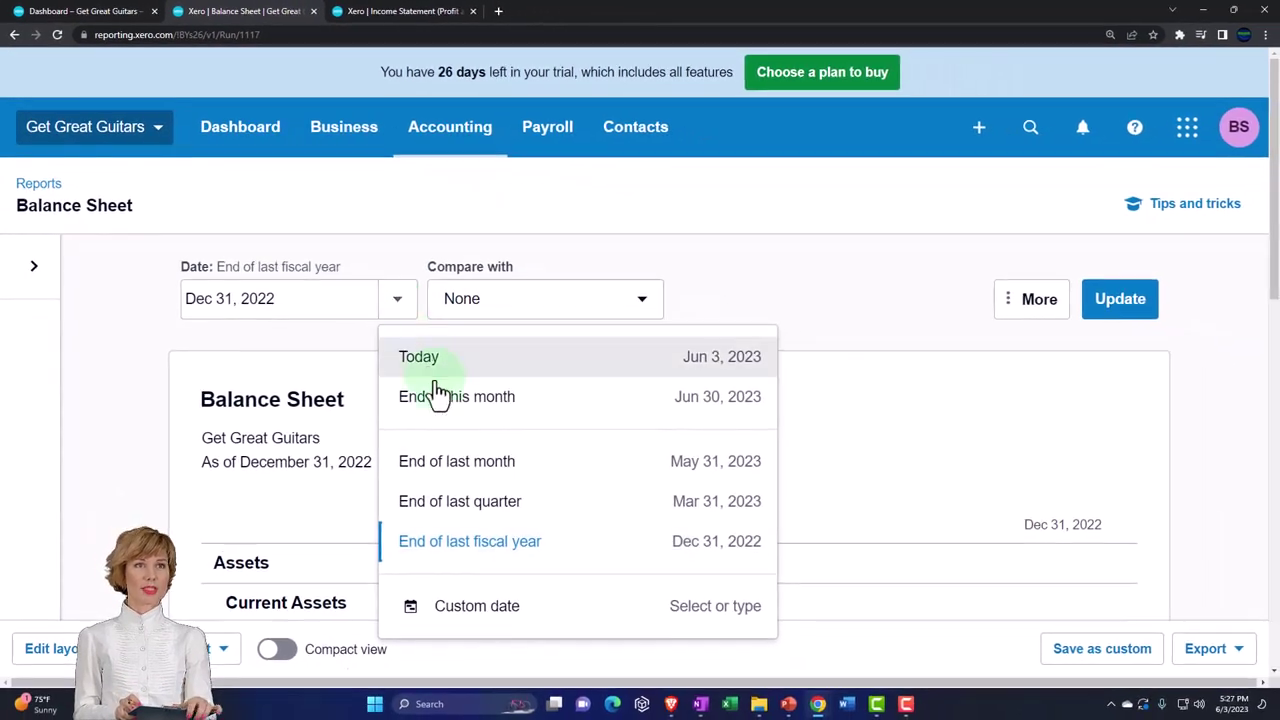
pyautogui.click(507, 470)
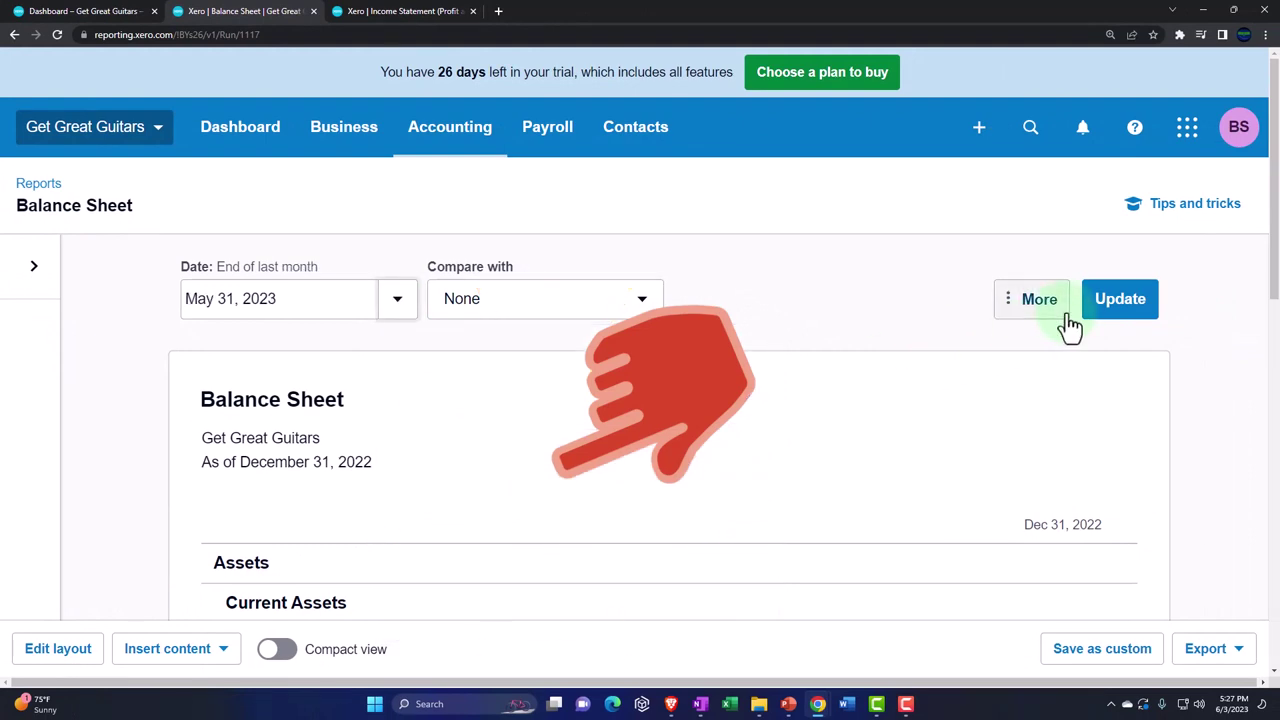
pyautogui.click(1100, 305)
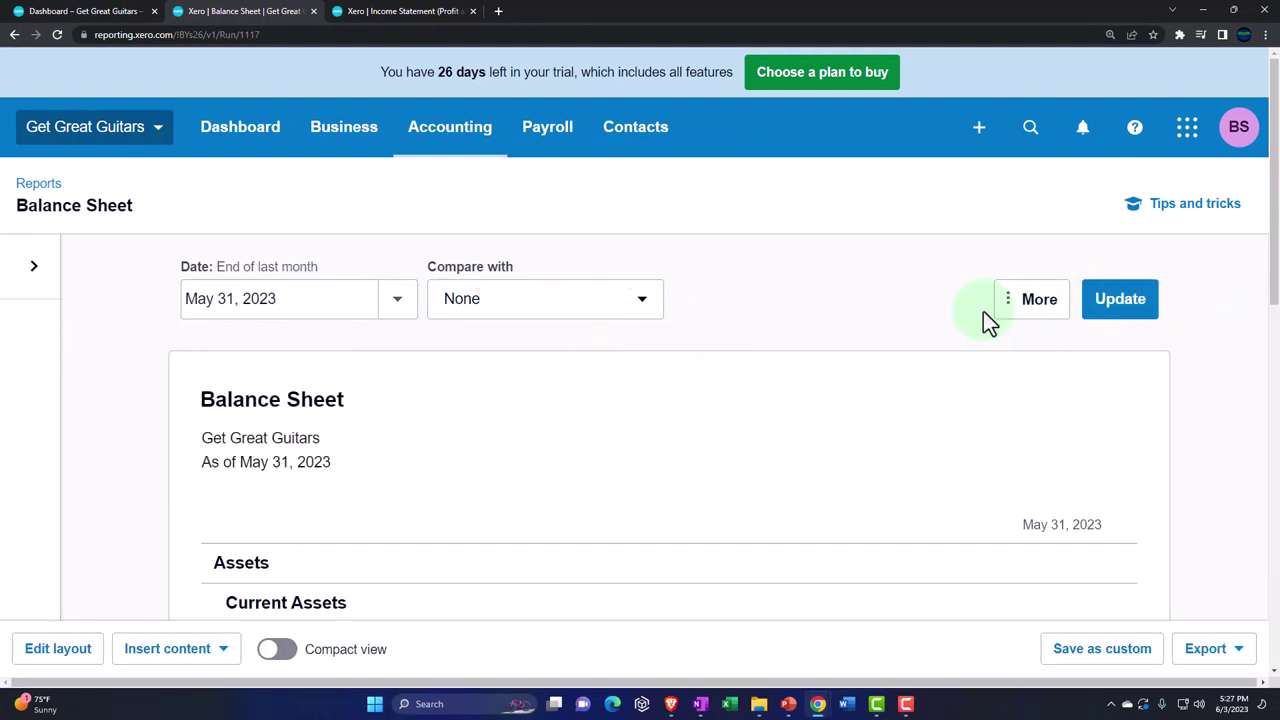
# - Look through the asset and liability accounts listed on the balance sheet
pyautogui.scroll(-3, 983, 311)
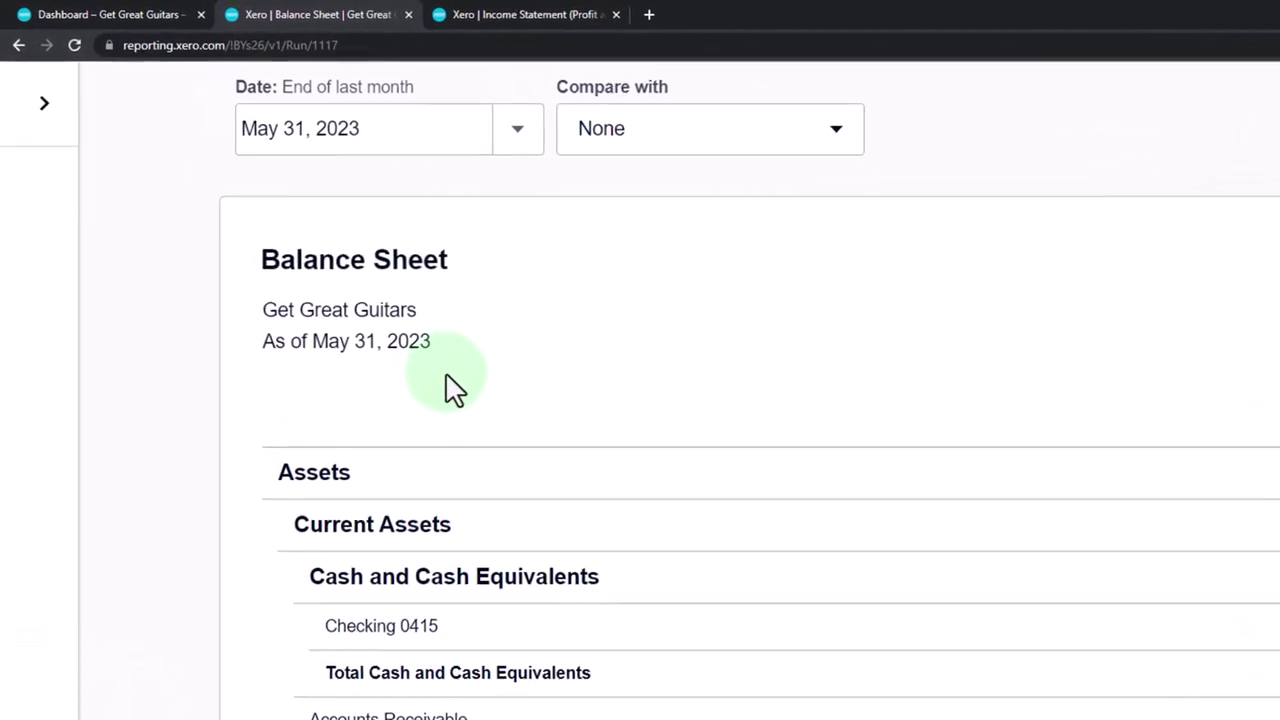
pyautogui.scroll(-6, 501, 420)
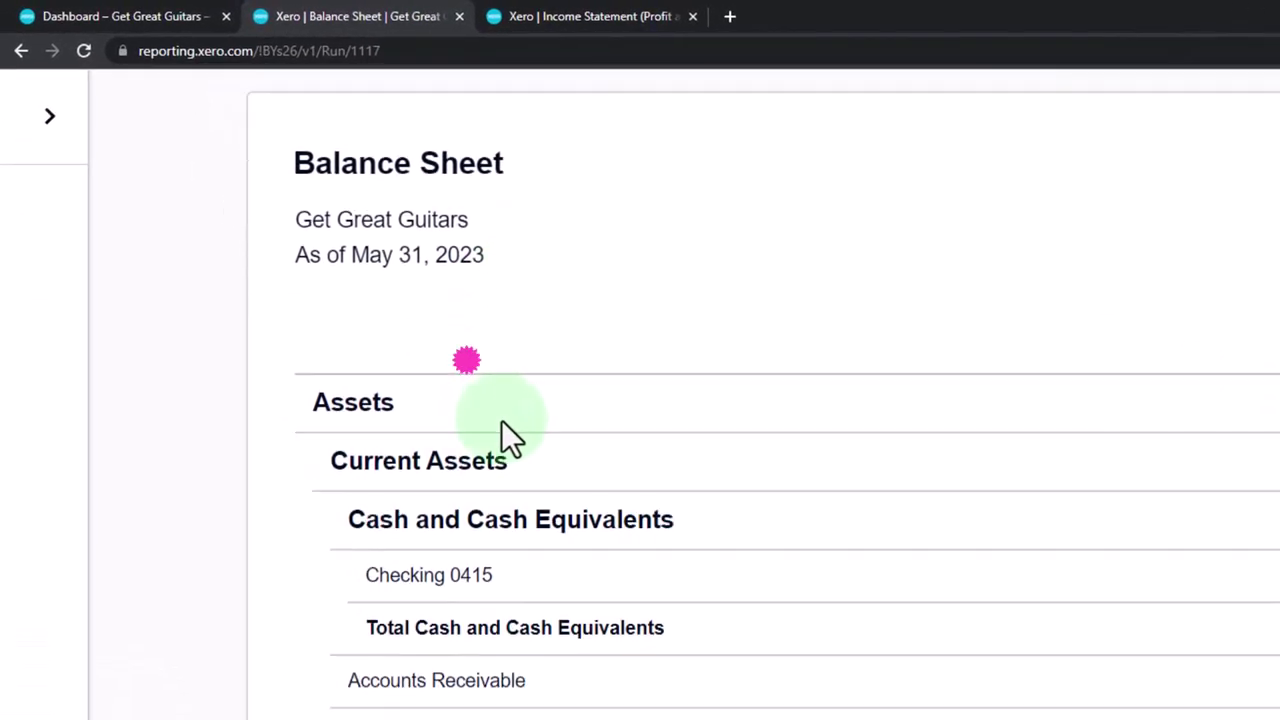
pyautogui.scroll(-5, 501, 420)
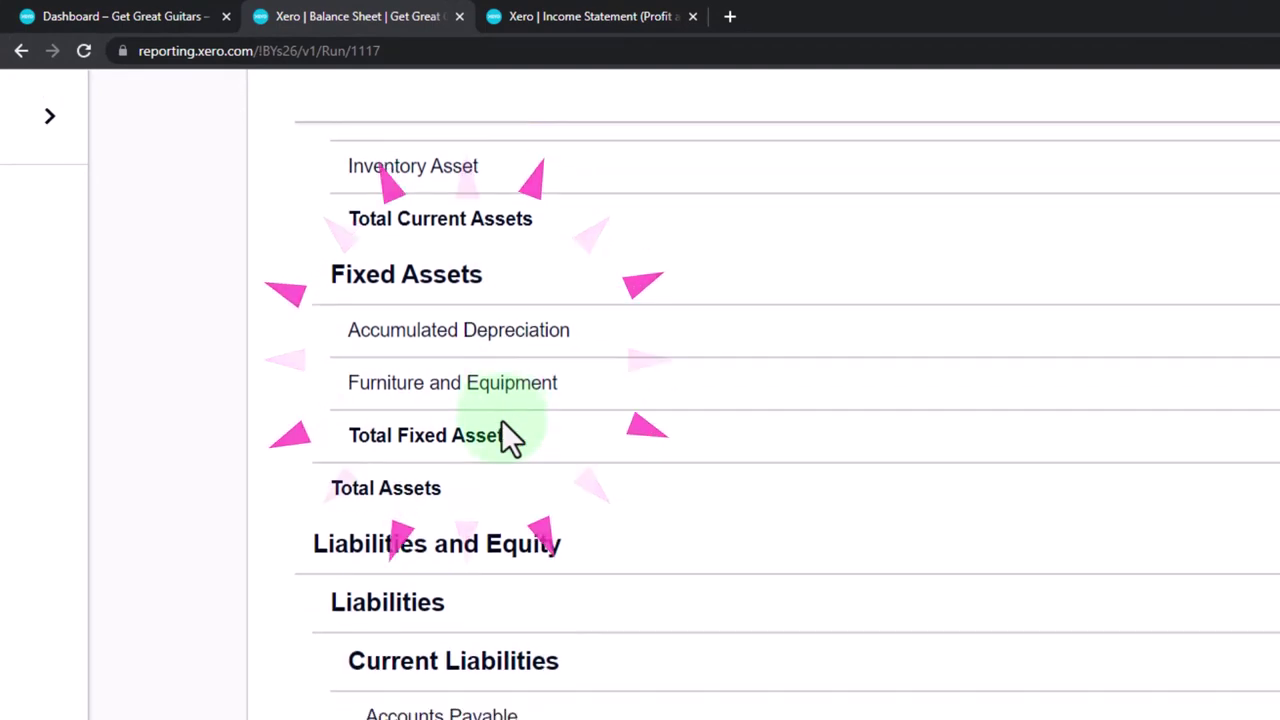
pyautogui.moveTo(501, 420)
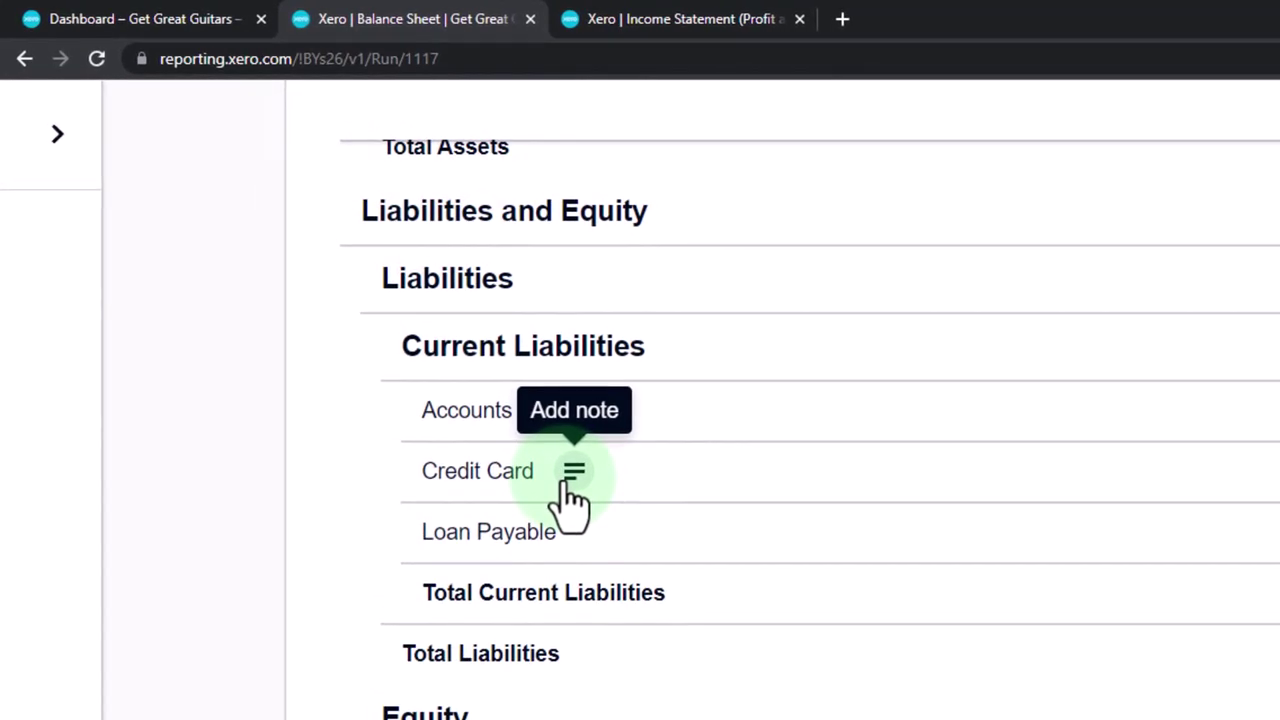
pyautogui.scroll(5, 1086, 651)
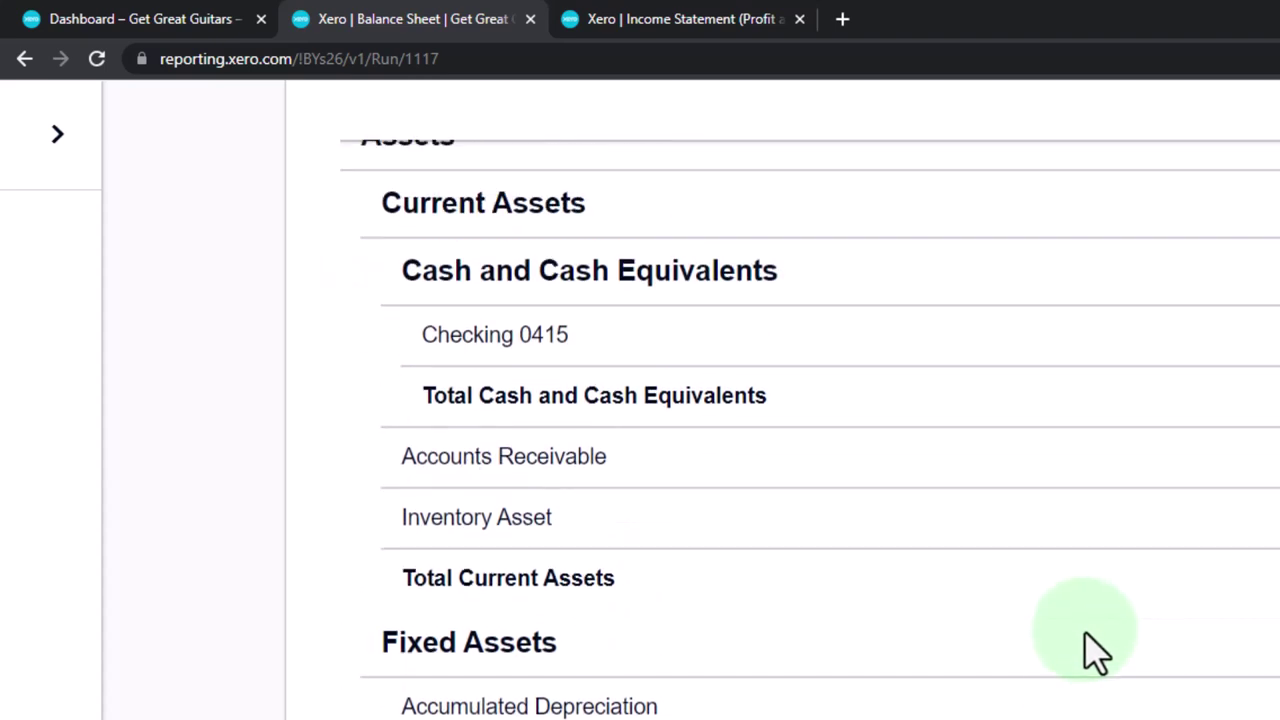
pyautogui.scroll(2, 1097, 652)
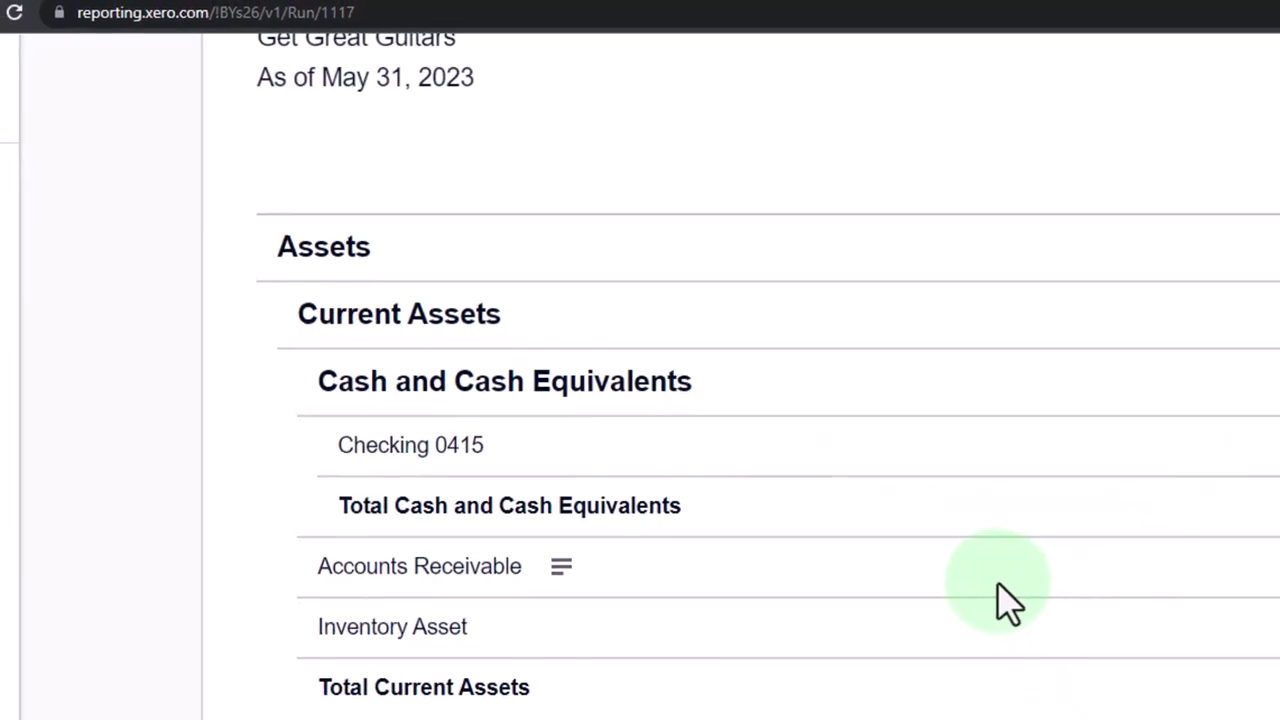
# - Check the Income Statement briefly, then examine the balance sheet's amounts for assets, liabilities and equity
pyautogui.click(440, 14)
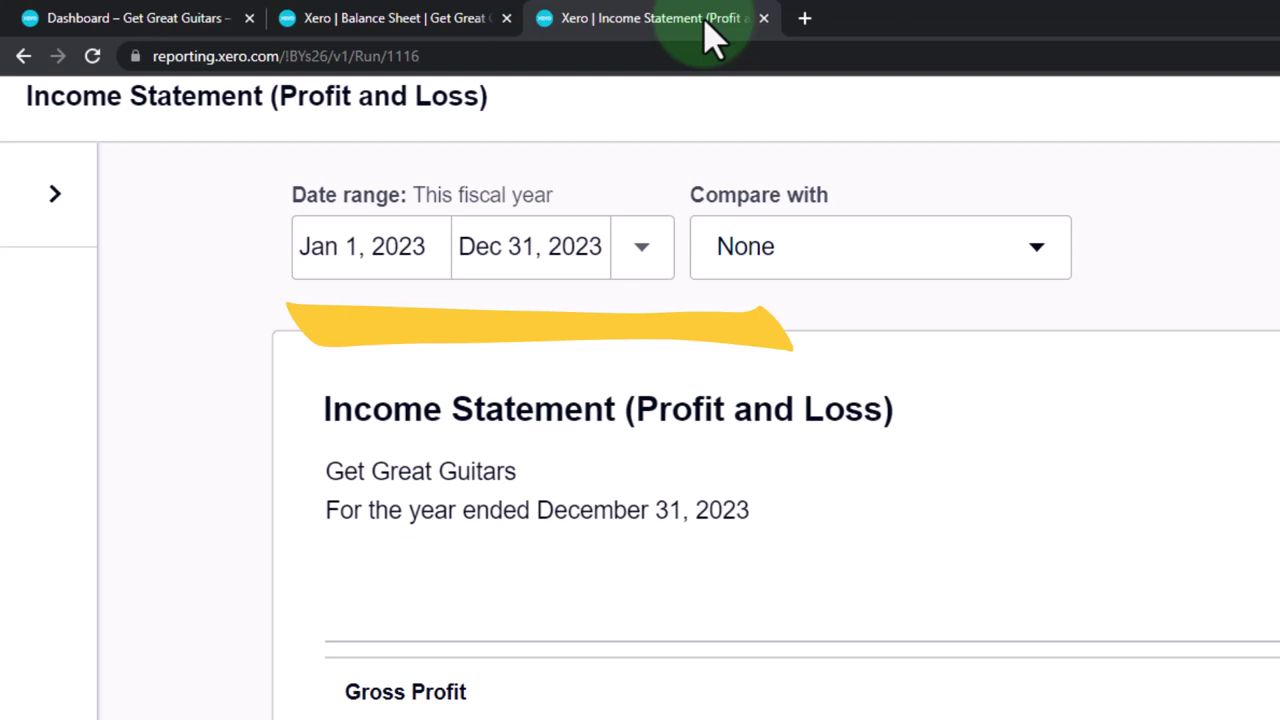
pyautogui.click(440, 18)
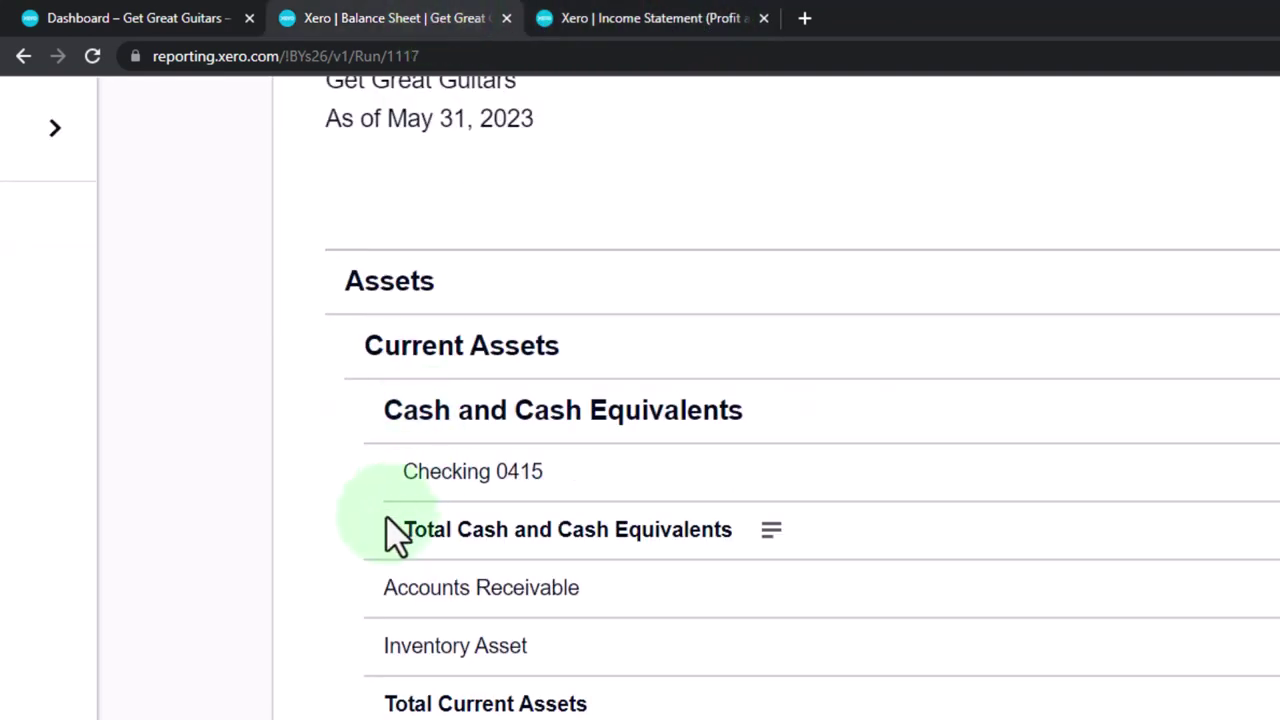
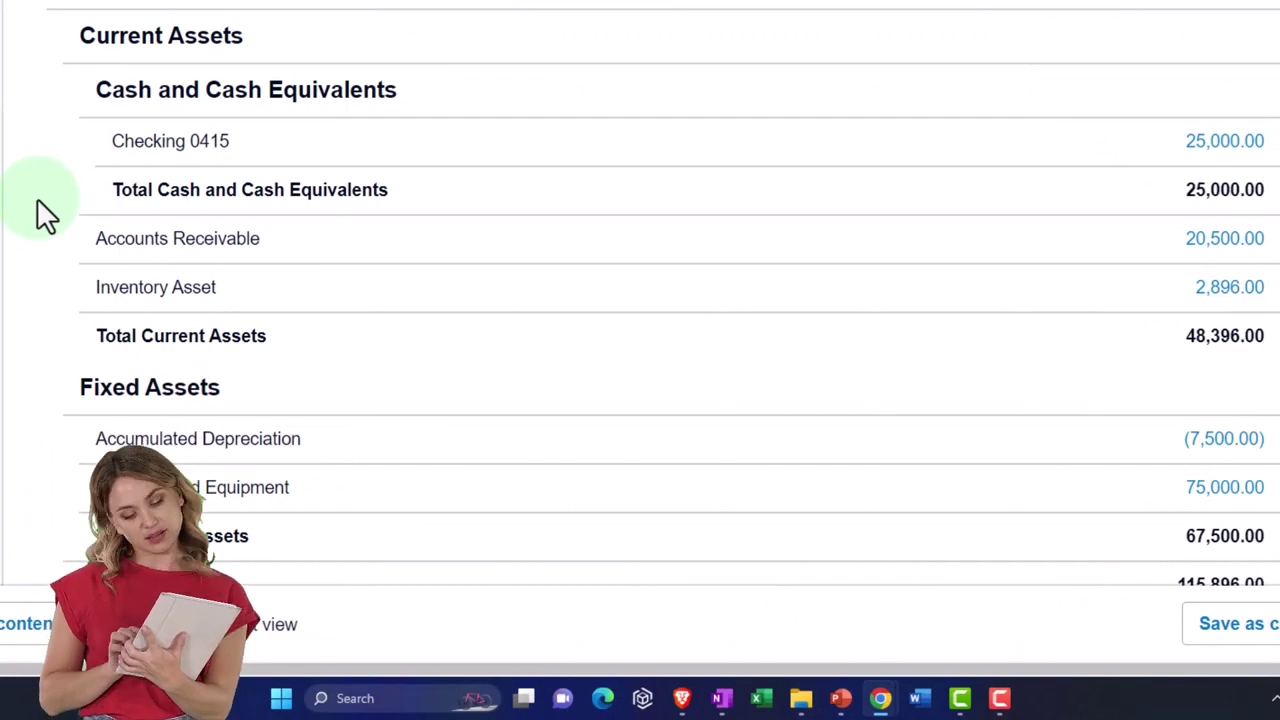
pyautogui.scroll(-1, 37, 200)
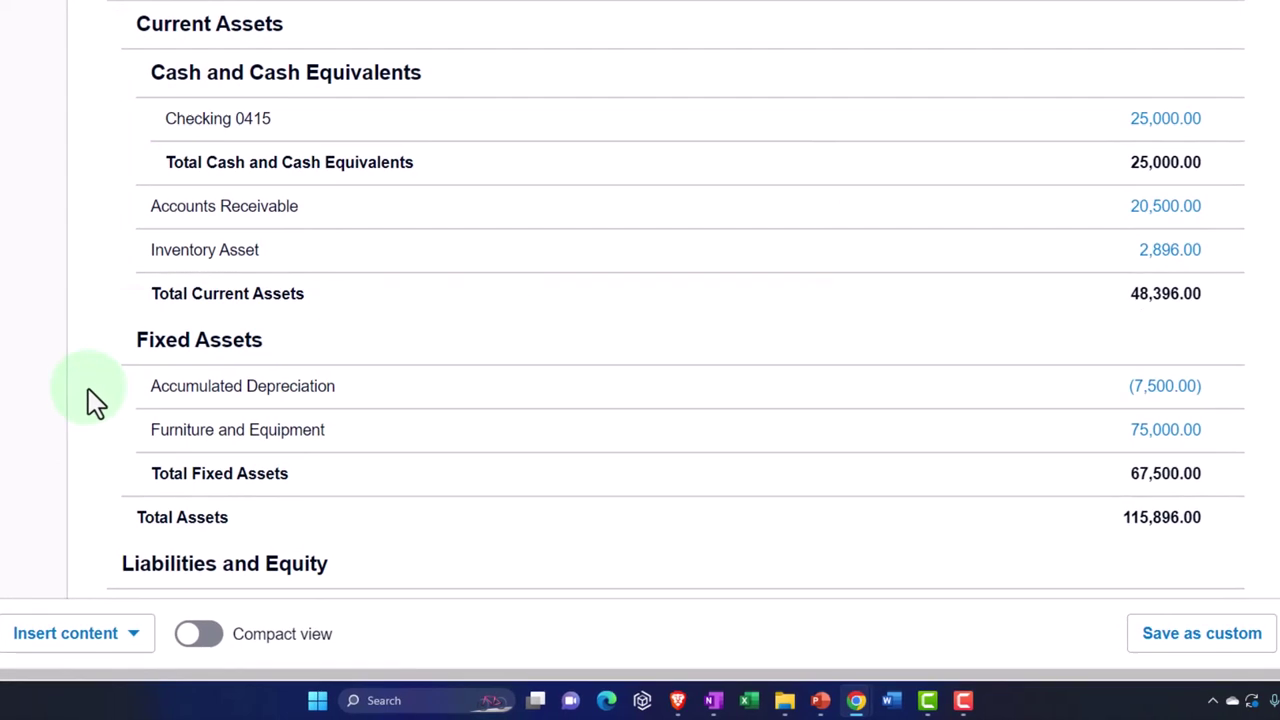
pyautogui.scroll(-6, 62, 380)
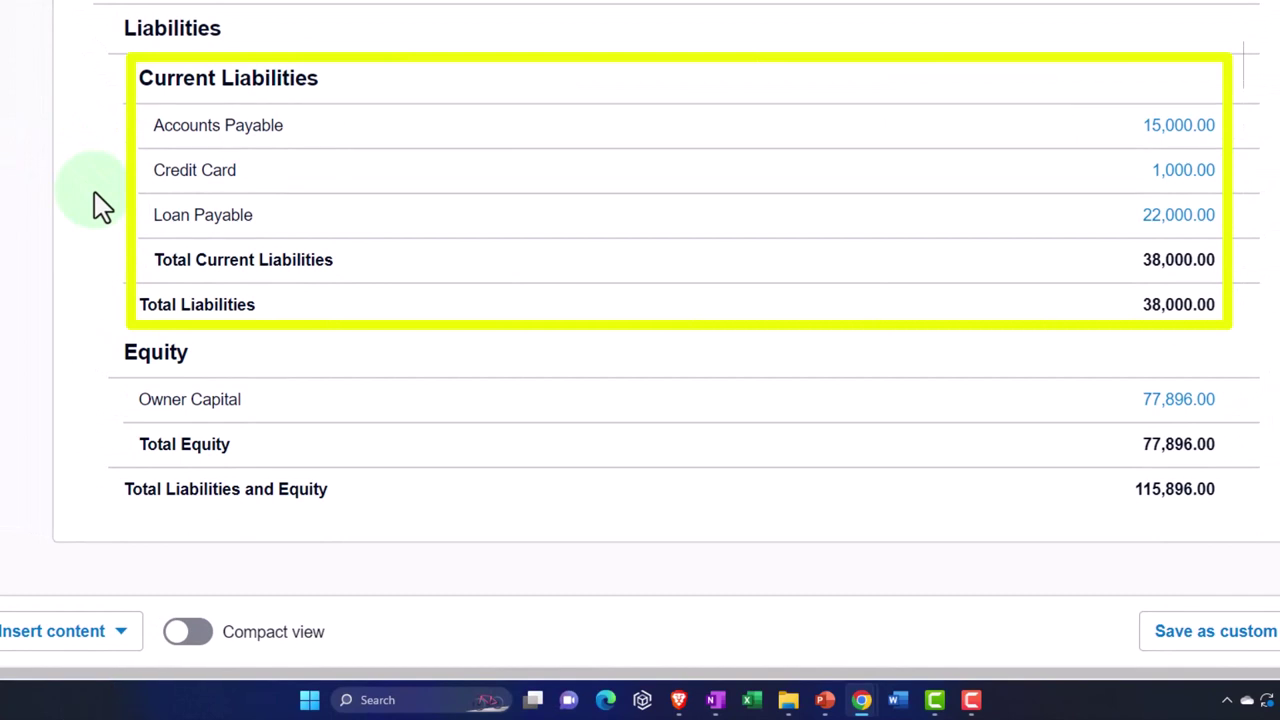
pyautogui.scroll(5, 100, 210)
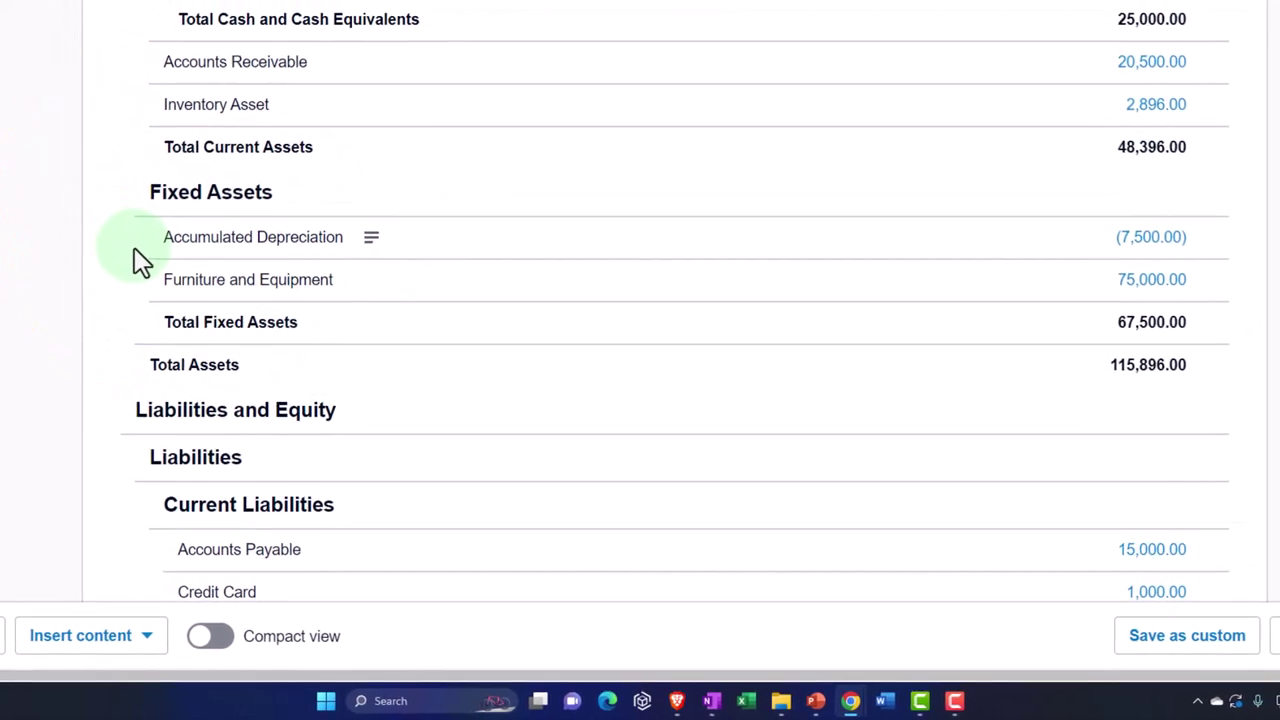
pyautogui.scroll(3, 137, 258)
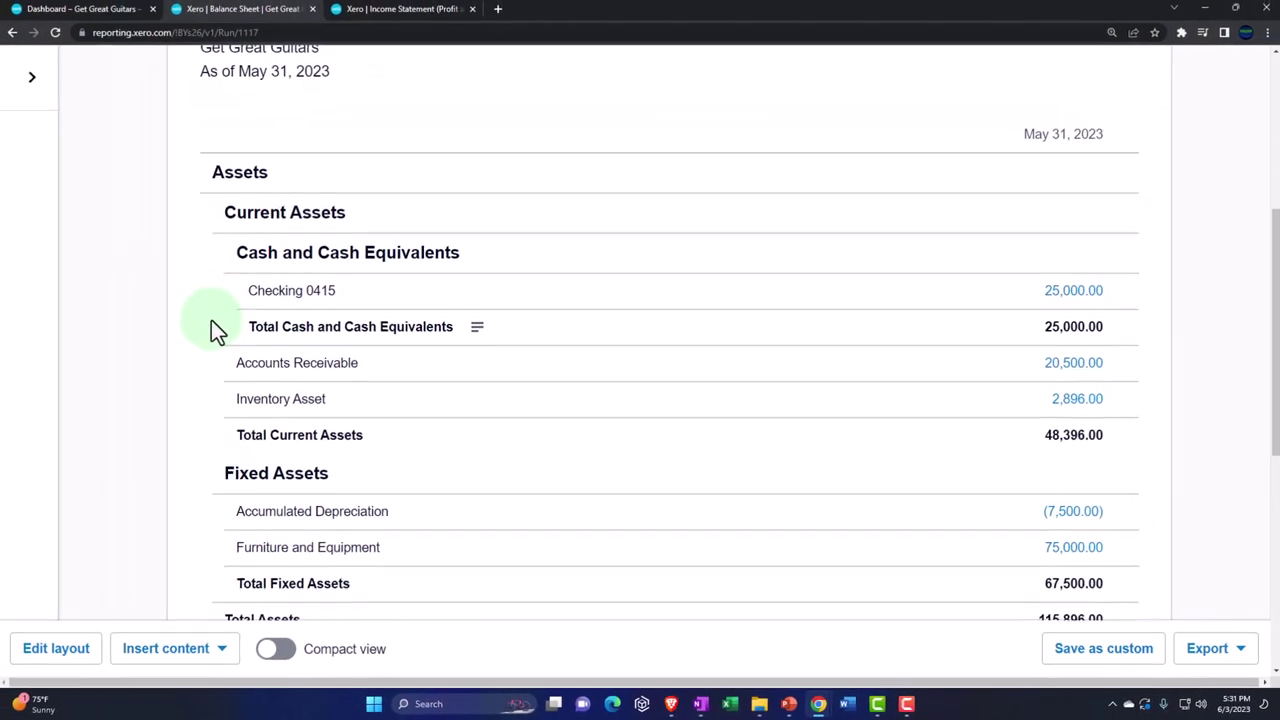
# - Return to the dashboard and view the available Create new transaction types and the Business area's options
pyautogui.click(114, 16)
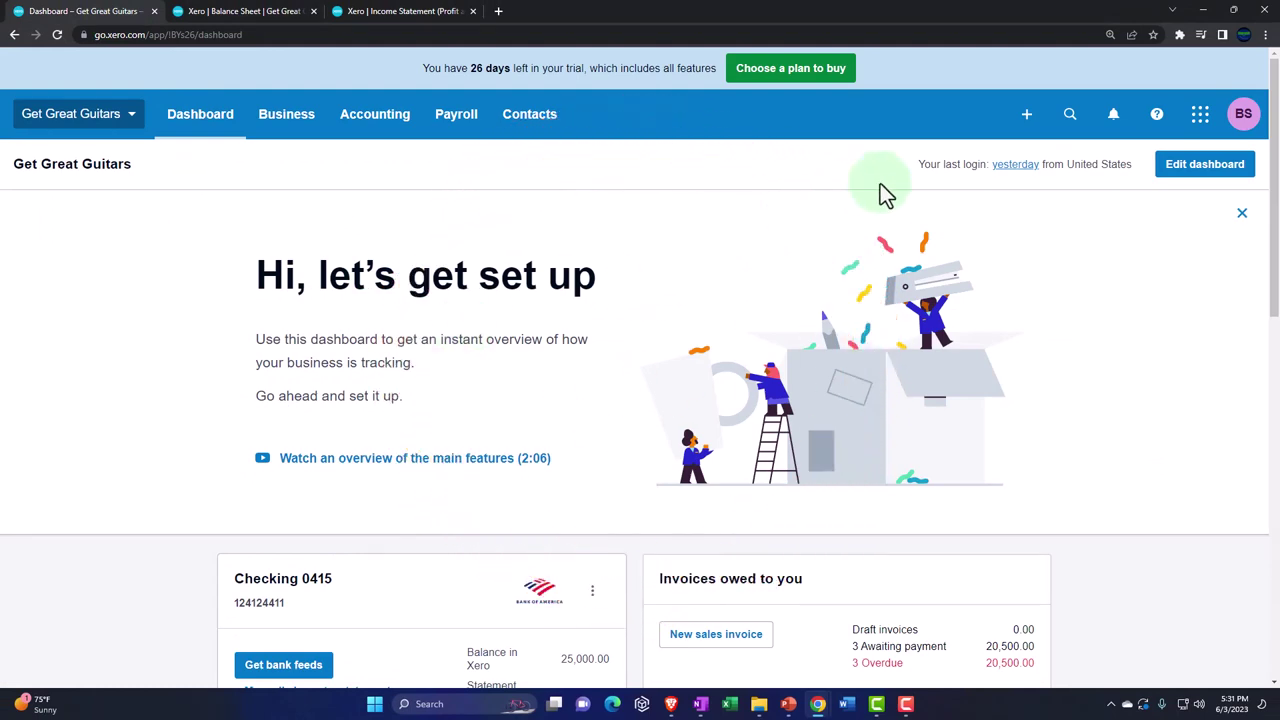
pyautogui.click(1024, 118)
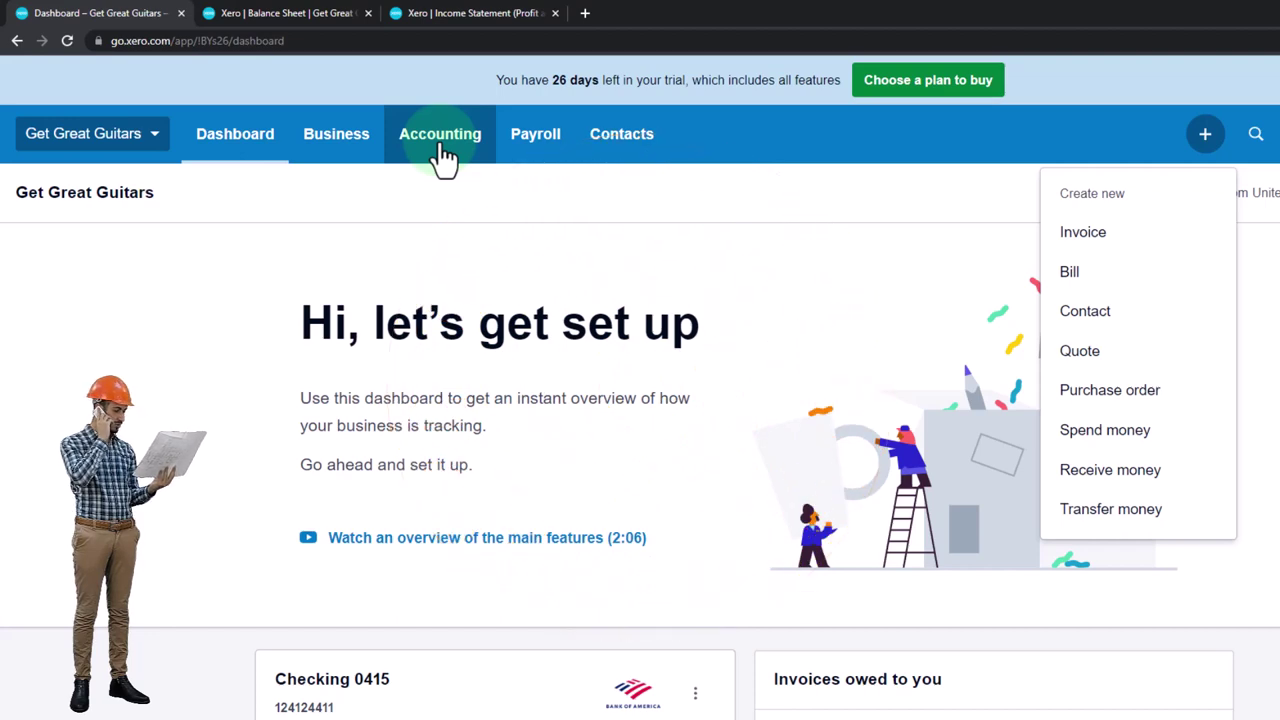
pyautogui.click(360, 152)
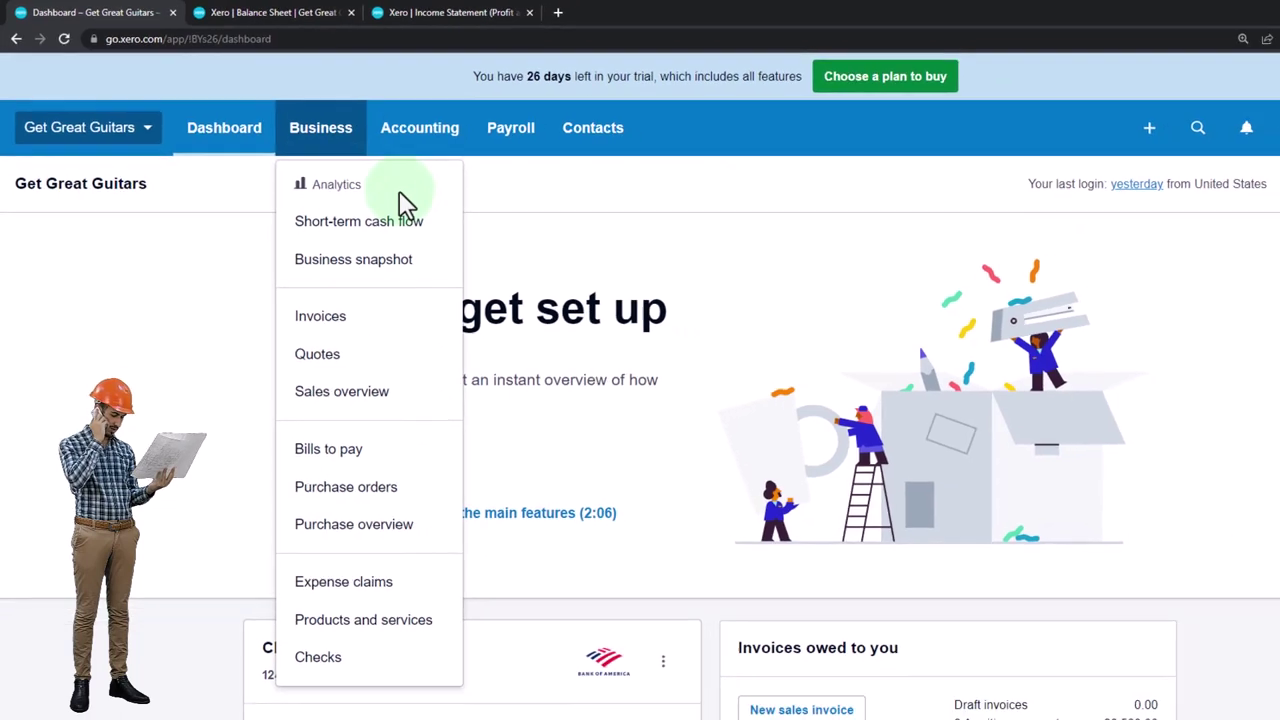
# - Open the account transactions of the Checking 0415 bank account
pyautogui.click(418, 145)
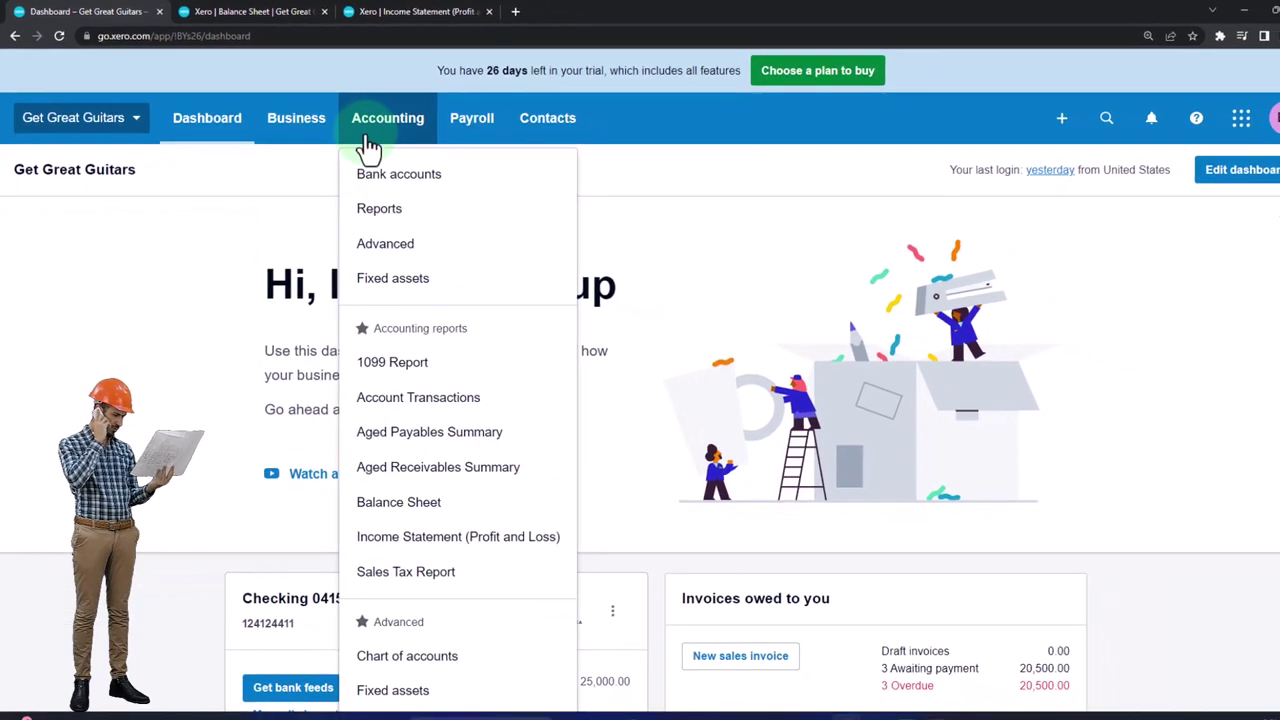
pyautogui.click(380, 180)
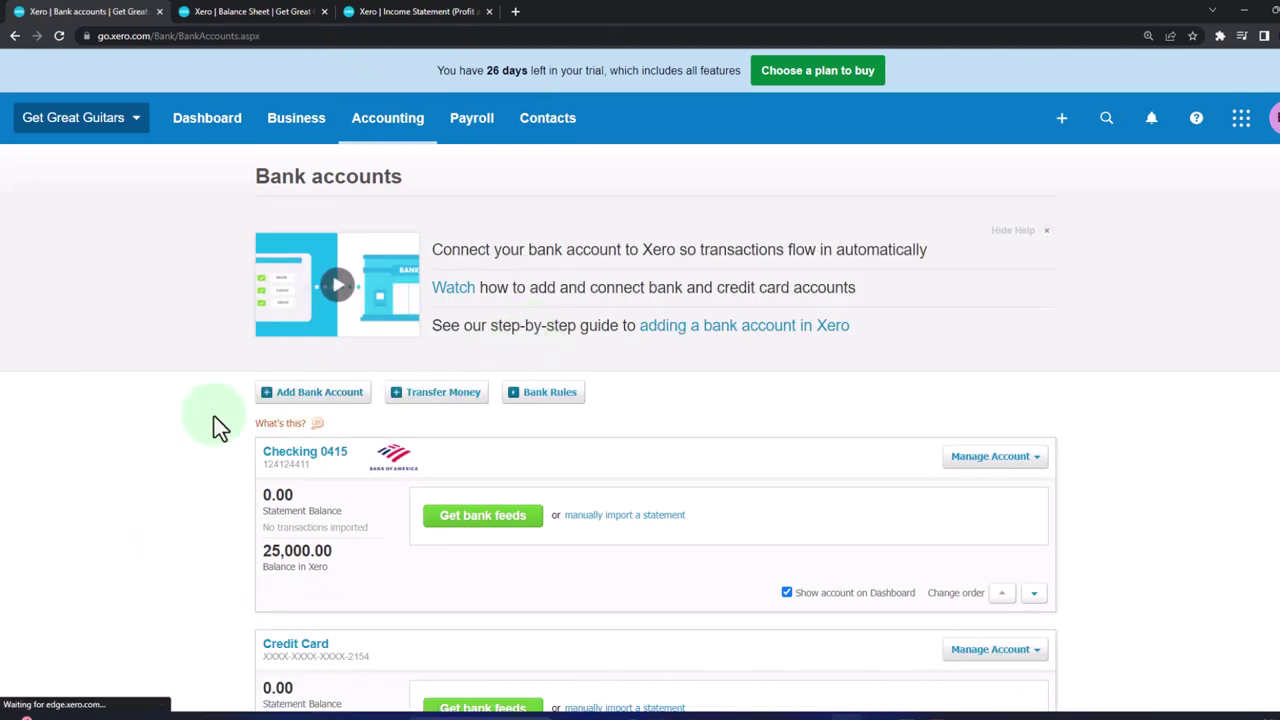
pyautogui.scroll(-2, 214, 416)
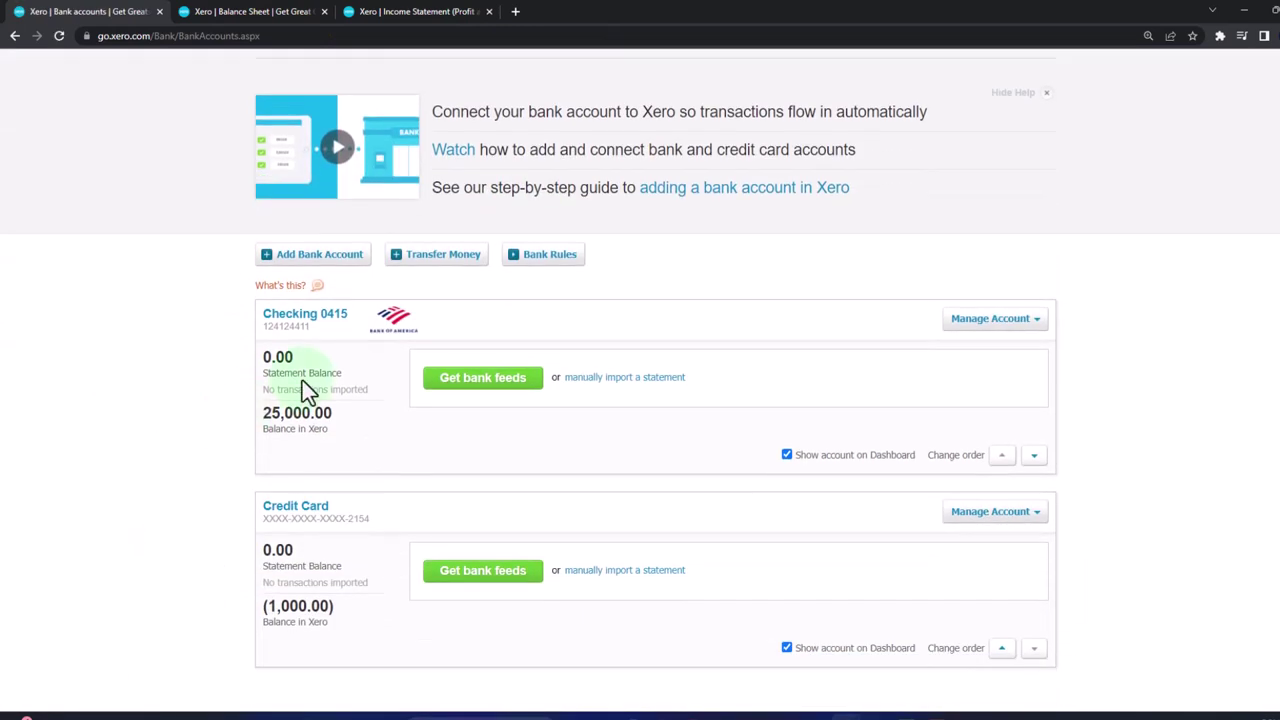
pyautogui.click(1030, 319)
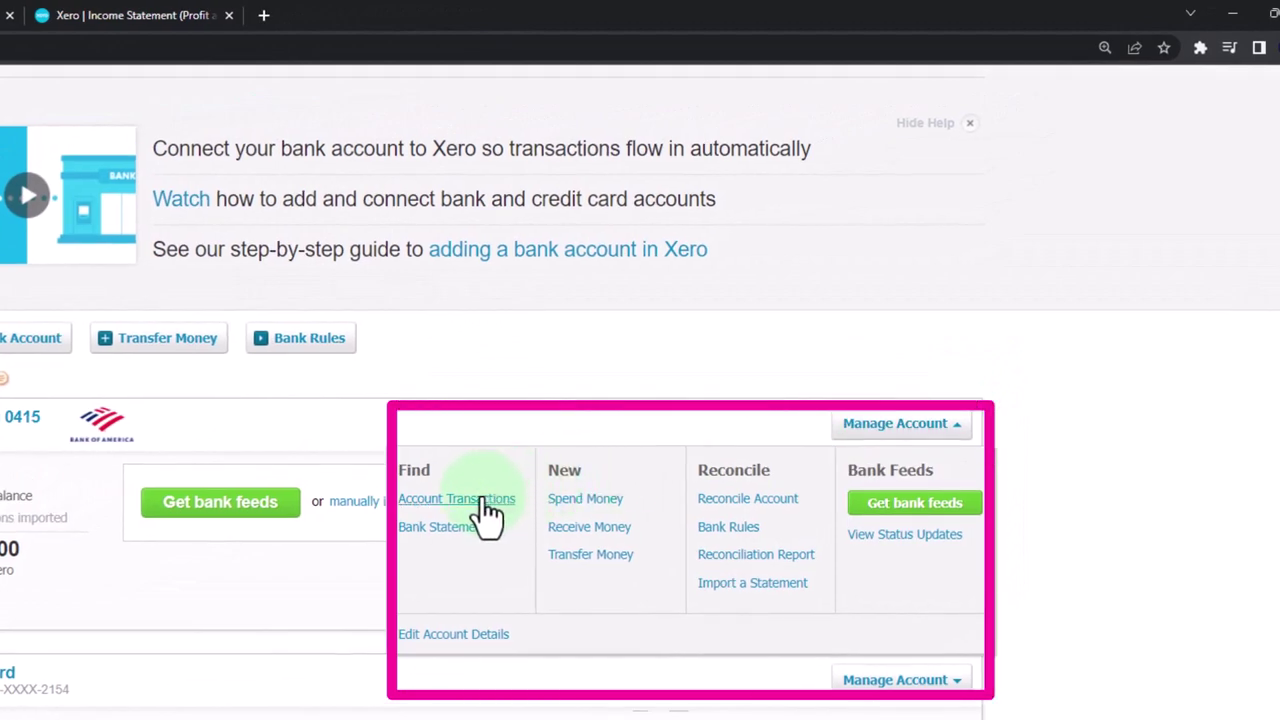
pyautogui.click(487, 512)
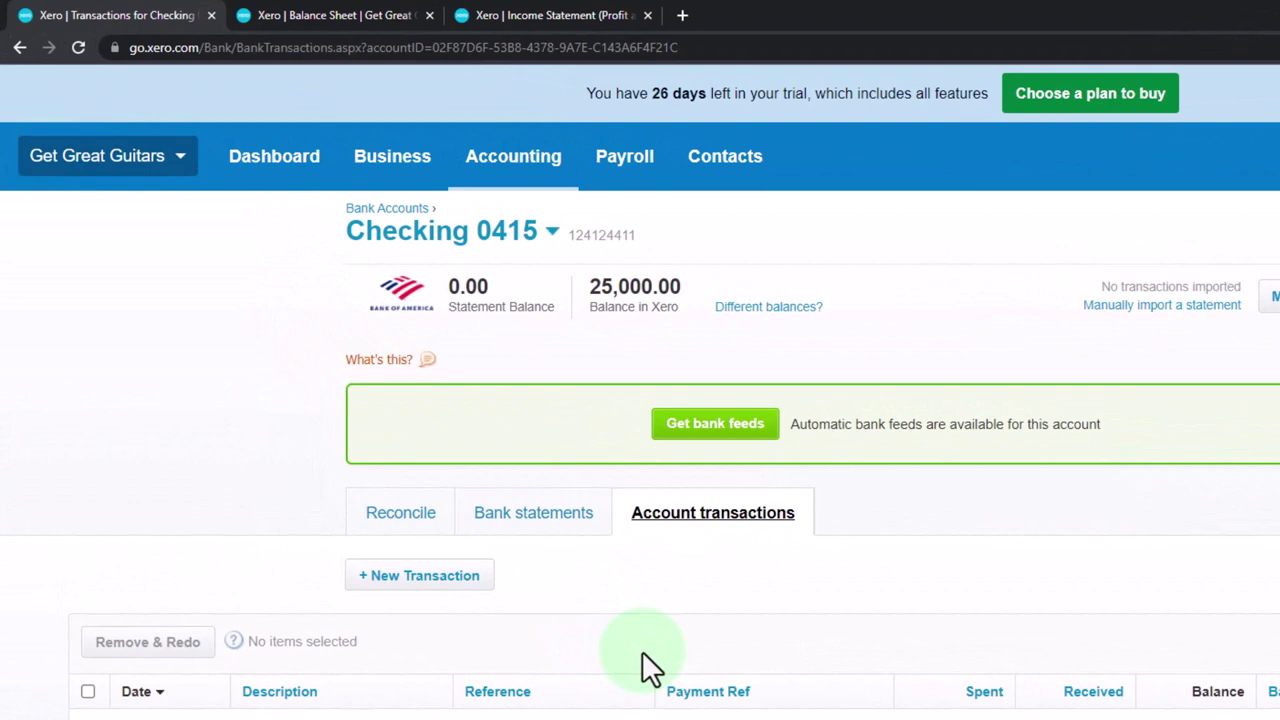
# - Create a new Receive Money transaction in the checking account with Owner as the payer
pyautogui.click(470, 588)
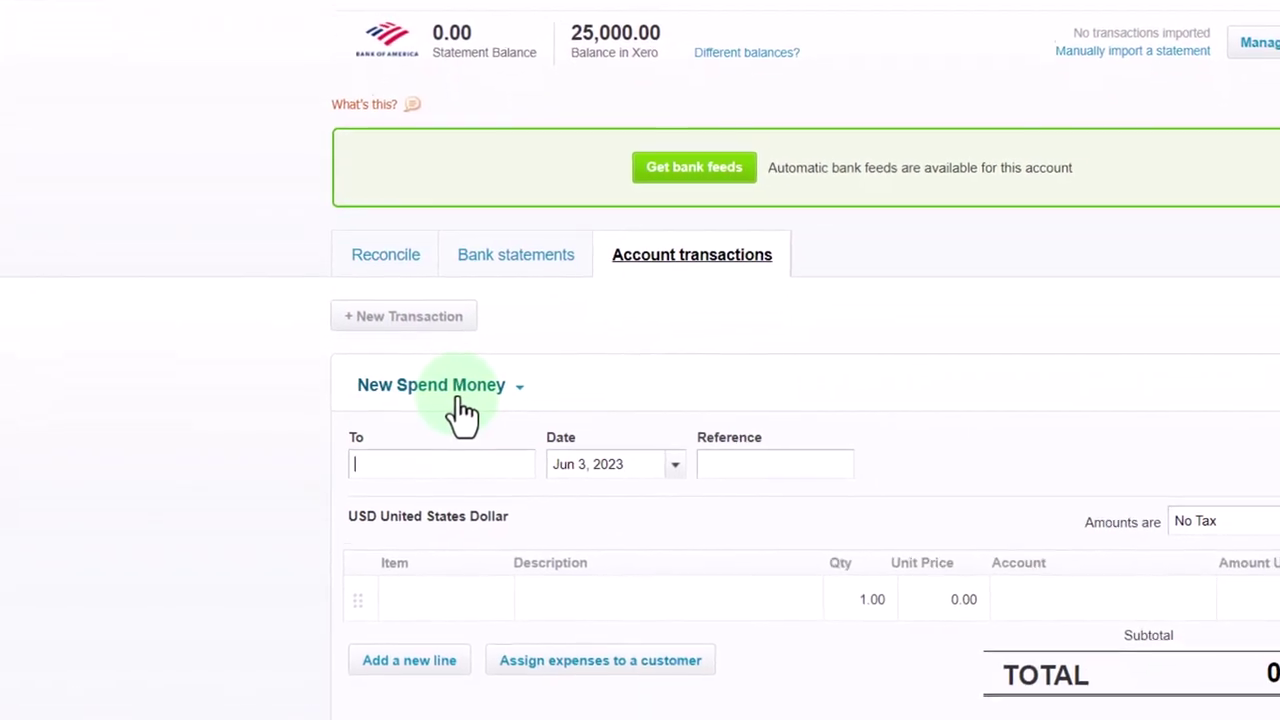
pyautogui.click(480, 388)
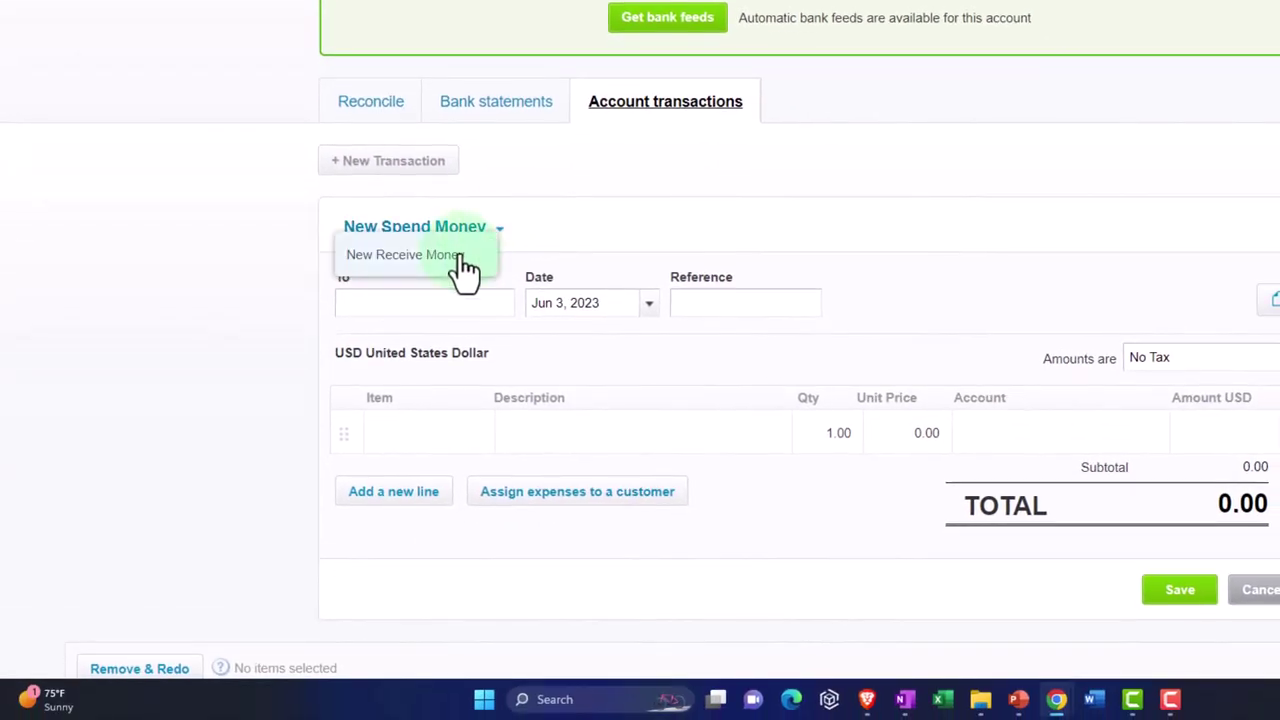
pyautogui.click(455, 256)
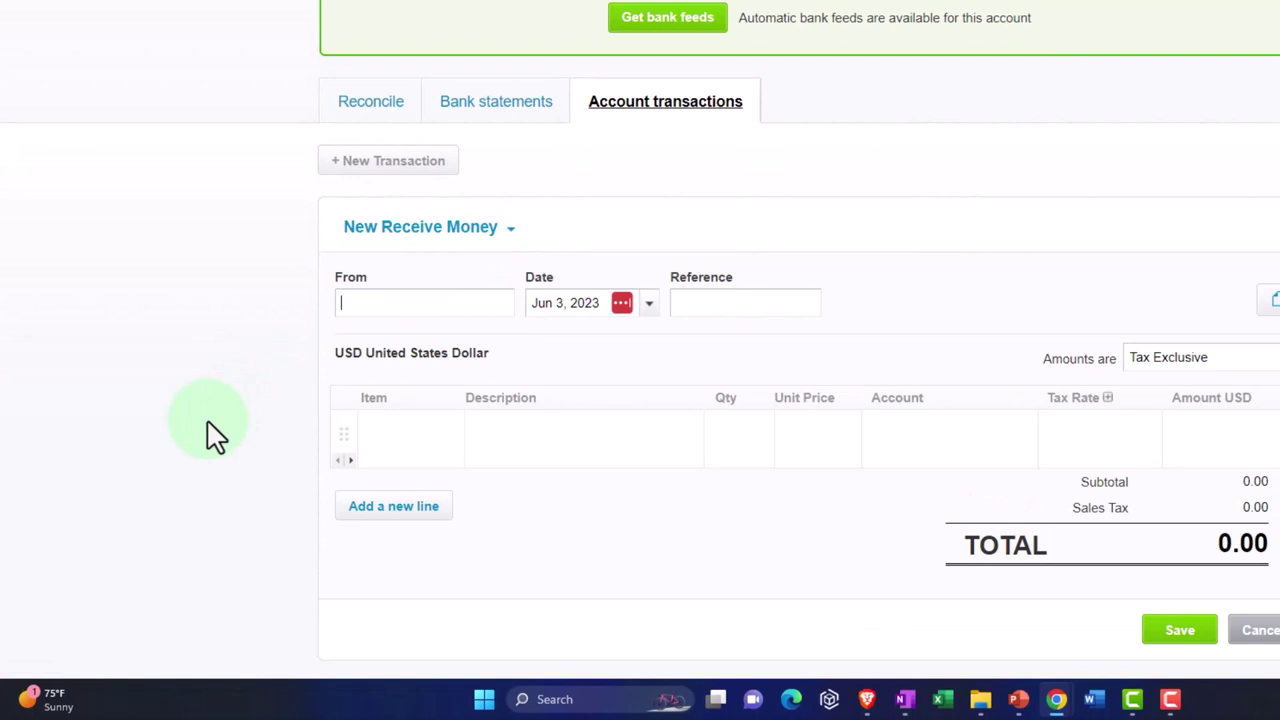
pyautogui.write('Owner')
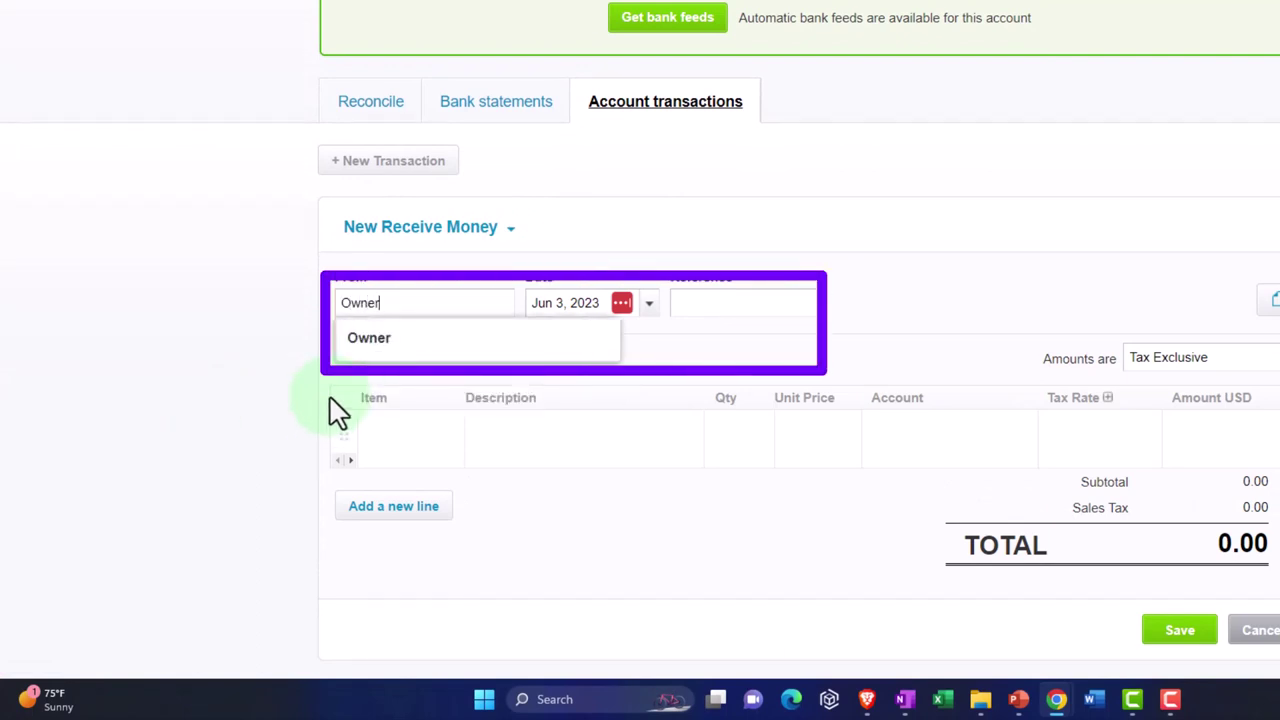
pyautogui.press('Tab')
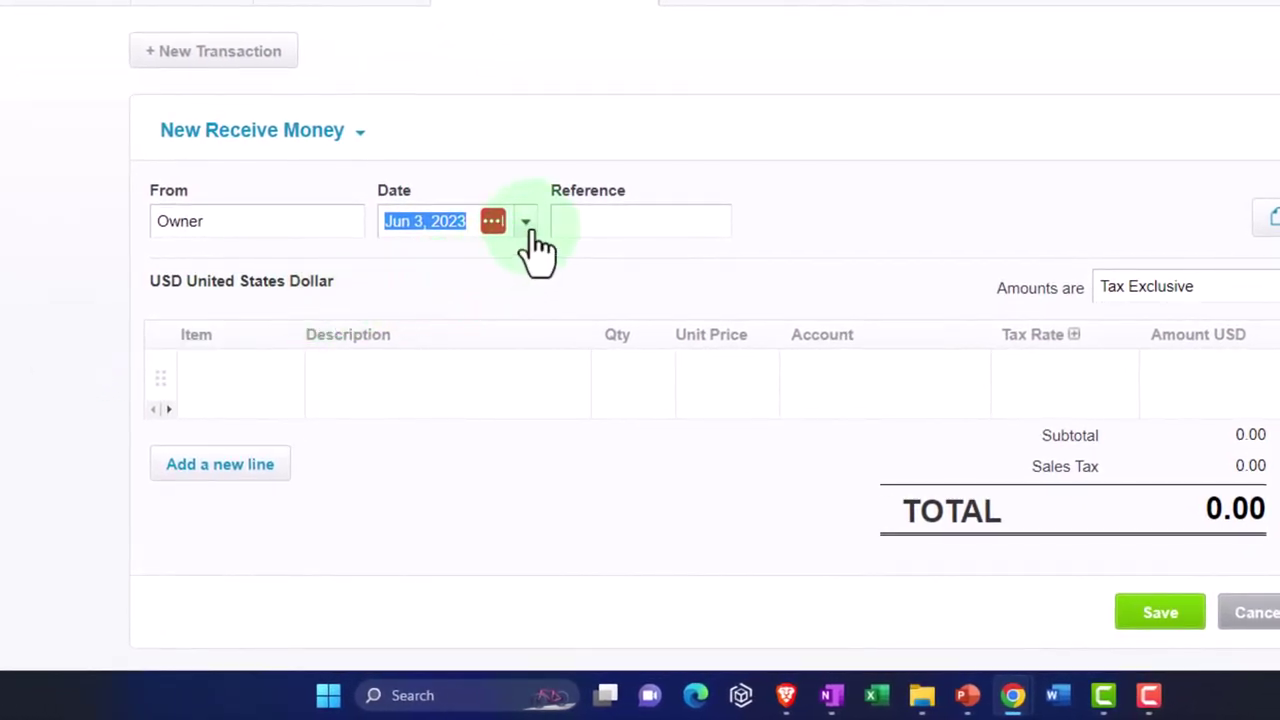
# - Try to enter 010123 as the transaction date
pyautogui.write('010123')
pyautogui.press('Tab')
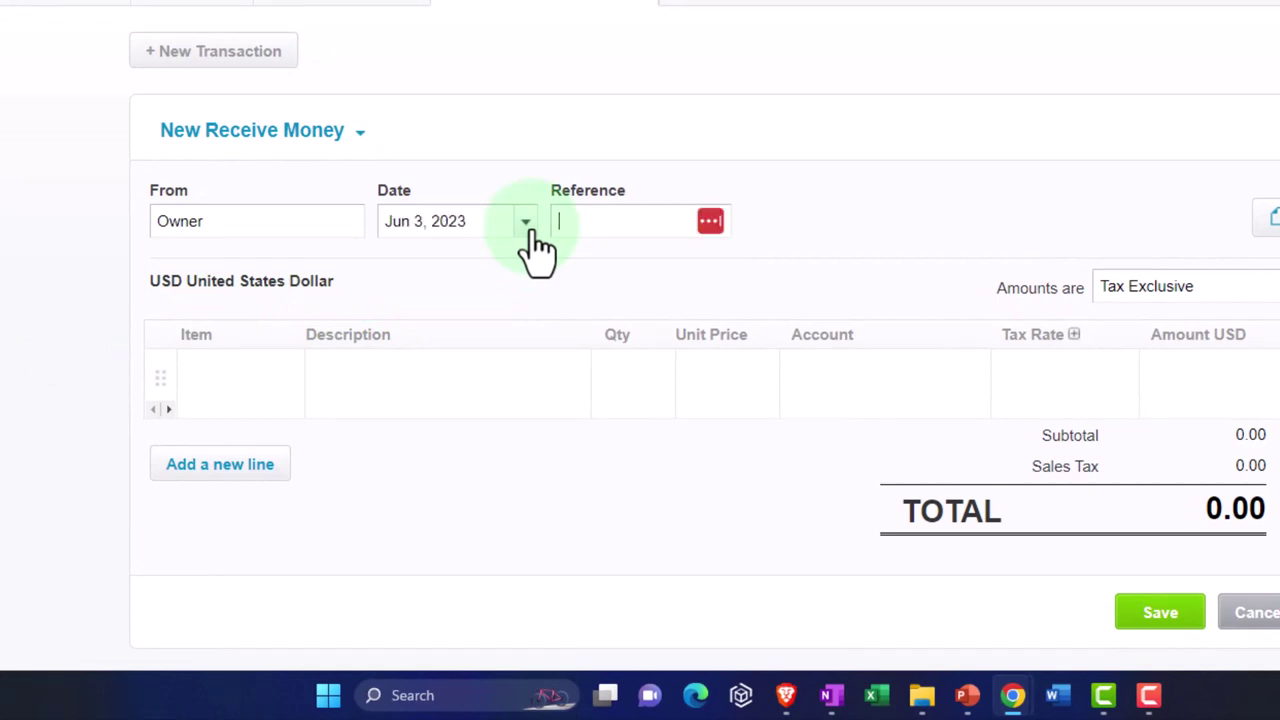
pyautogui.click(417, 221)
pyautogui.moveTo(441, 244); pyautogui.dragTo(368, 244)
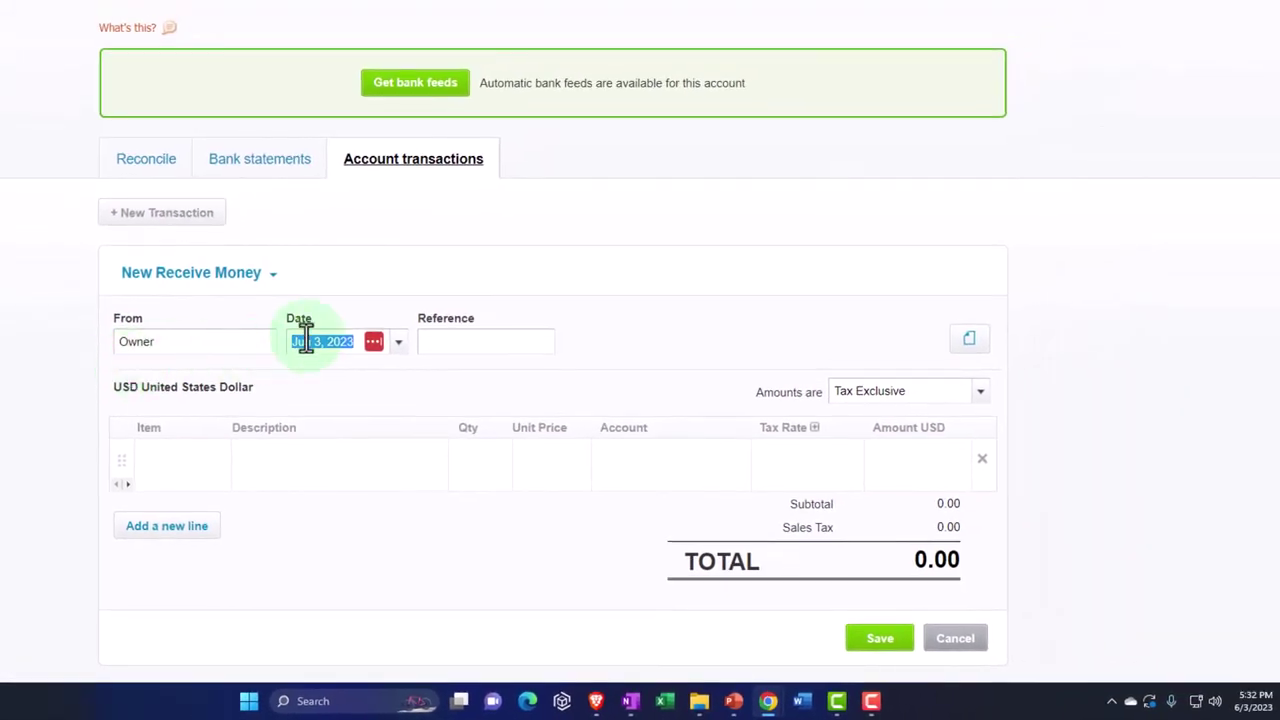
# - Pick January 1, 2023 as the date of the Receive Money transaction, leaving the reference blank
pyautogui.click(399, 342)
pyautogui.click(316, 14)
pyautogui.click(316, 14)
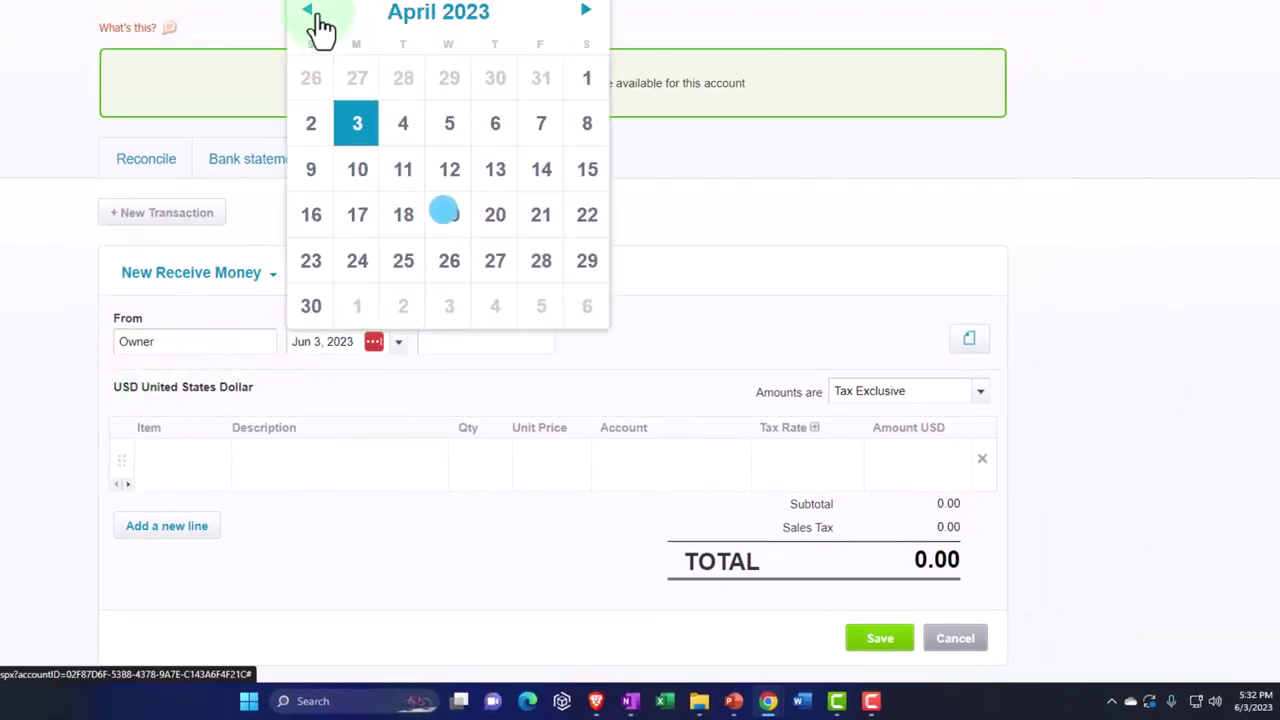
pyautogui.click(316, 14)
pyautogui.click(316, 14)
pyautogui.click(316, 14)
pyautogui.click(316, 14)
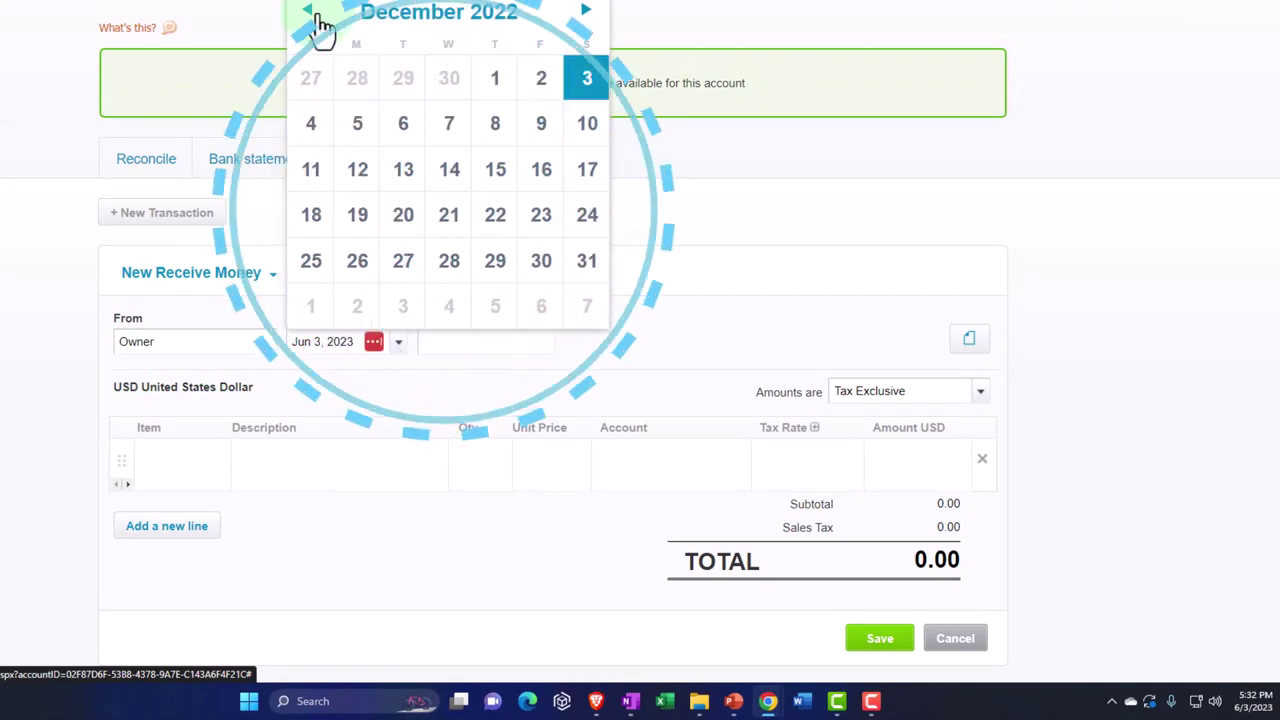
pyautogui.click(588, 10)
pyautogui.click(320, 145)
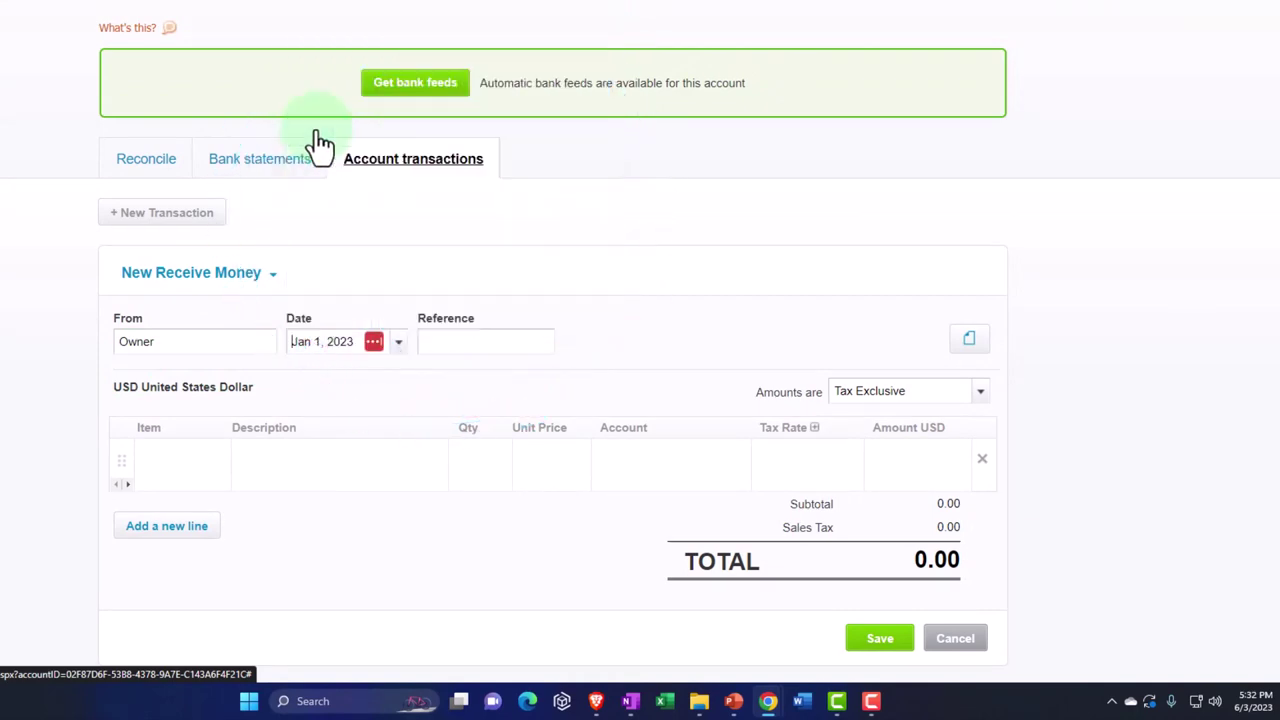
pyautogui.press('Tab')
pyautogui.press('Tab')
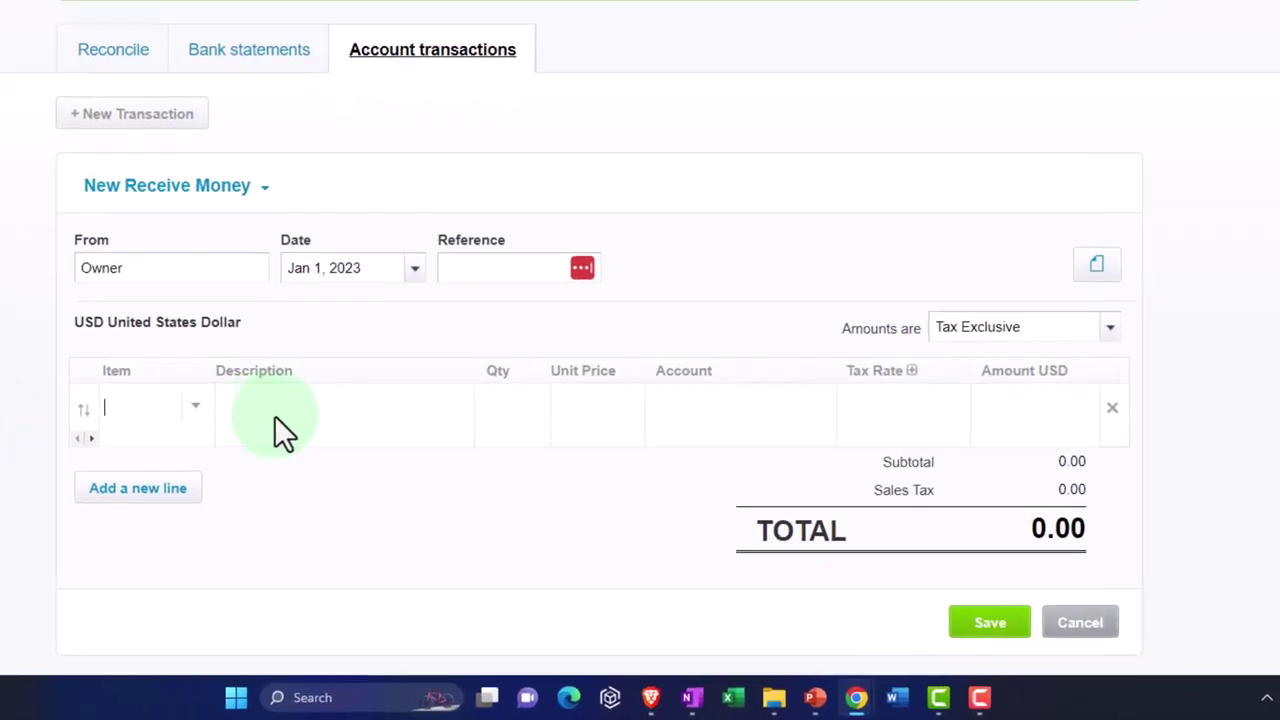
# - Enter "Owner deposit" as the description of the first line item
pyautogui.click(285, 465)
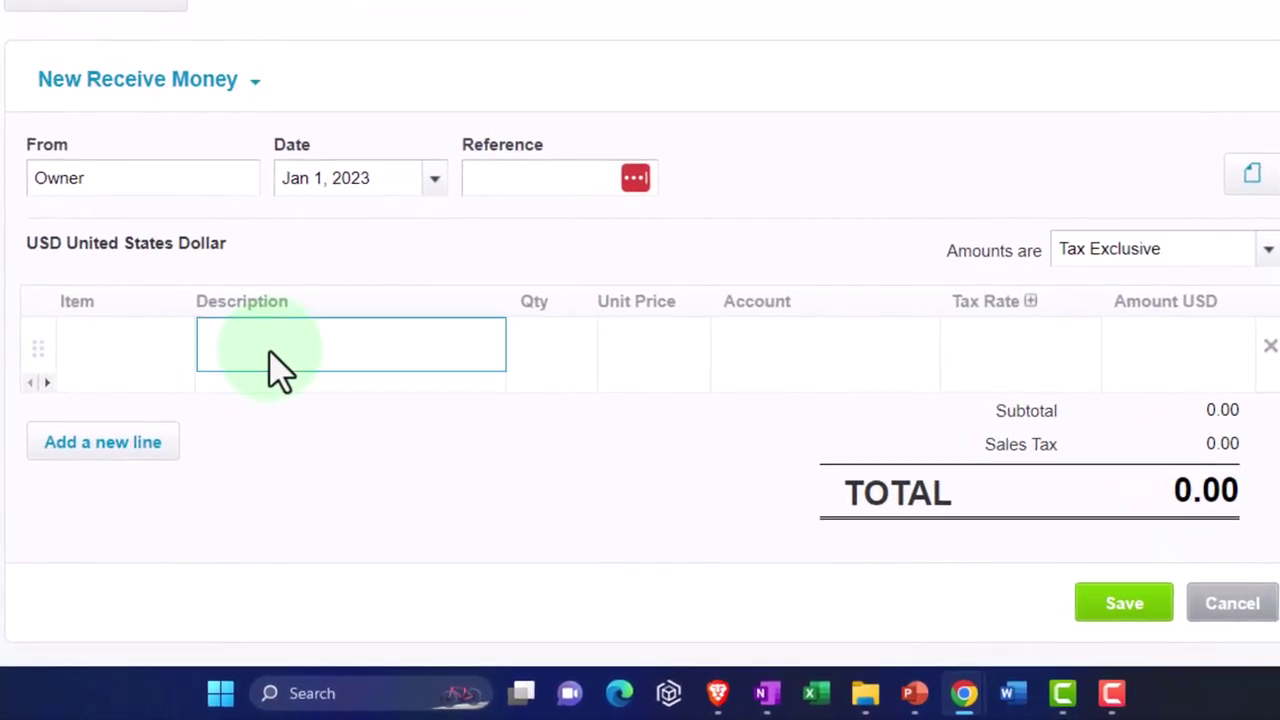
pyautogui.write('Owner depos')
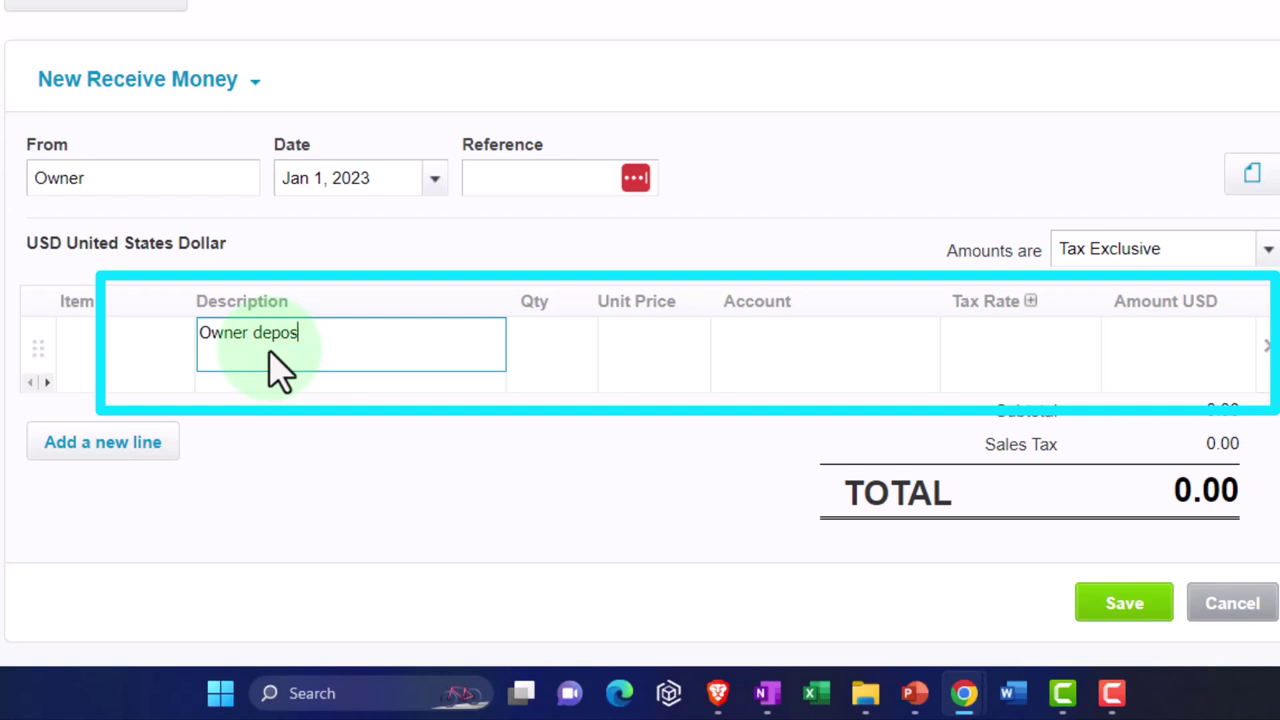
pyautogui.write('it')
pyautogui.press('Tab')
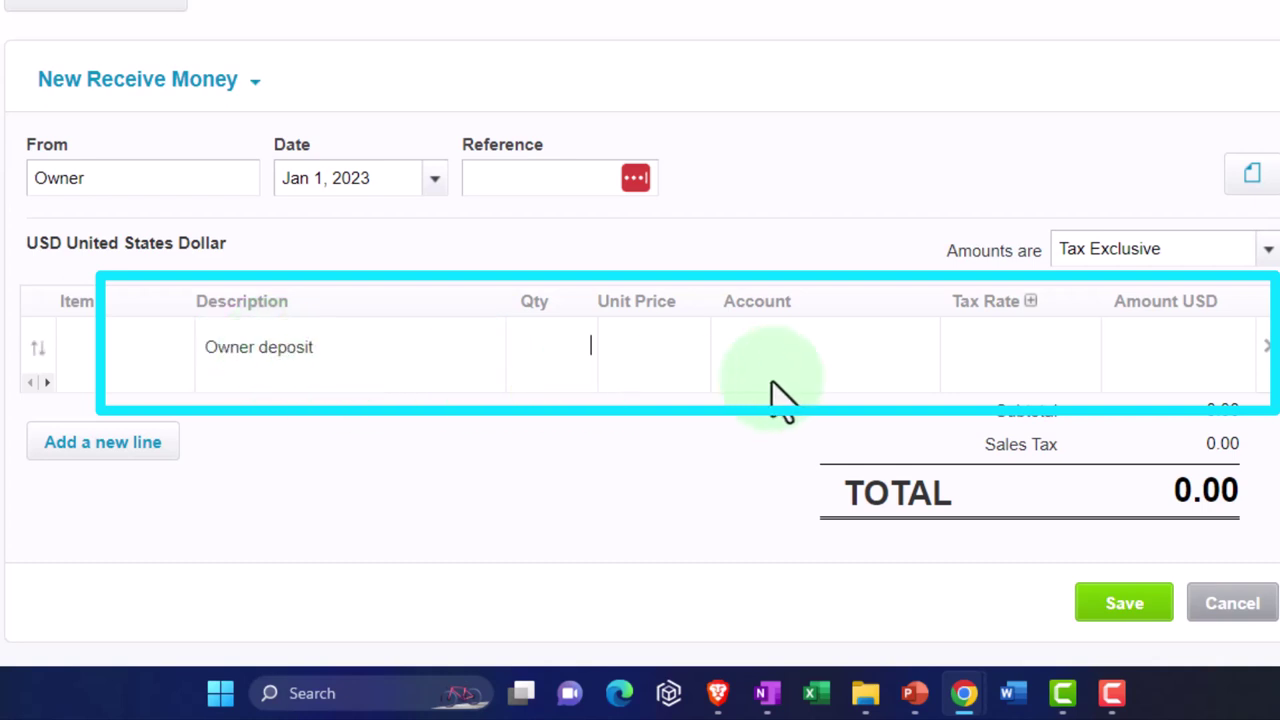
# - Assign the owner deposit line to the equity account 3110 - Owner's Capital: Owner's Investment
pyautogui.click(808, 342)
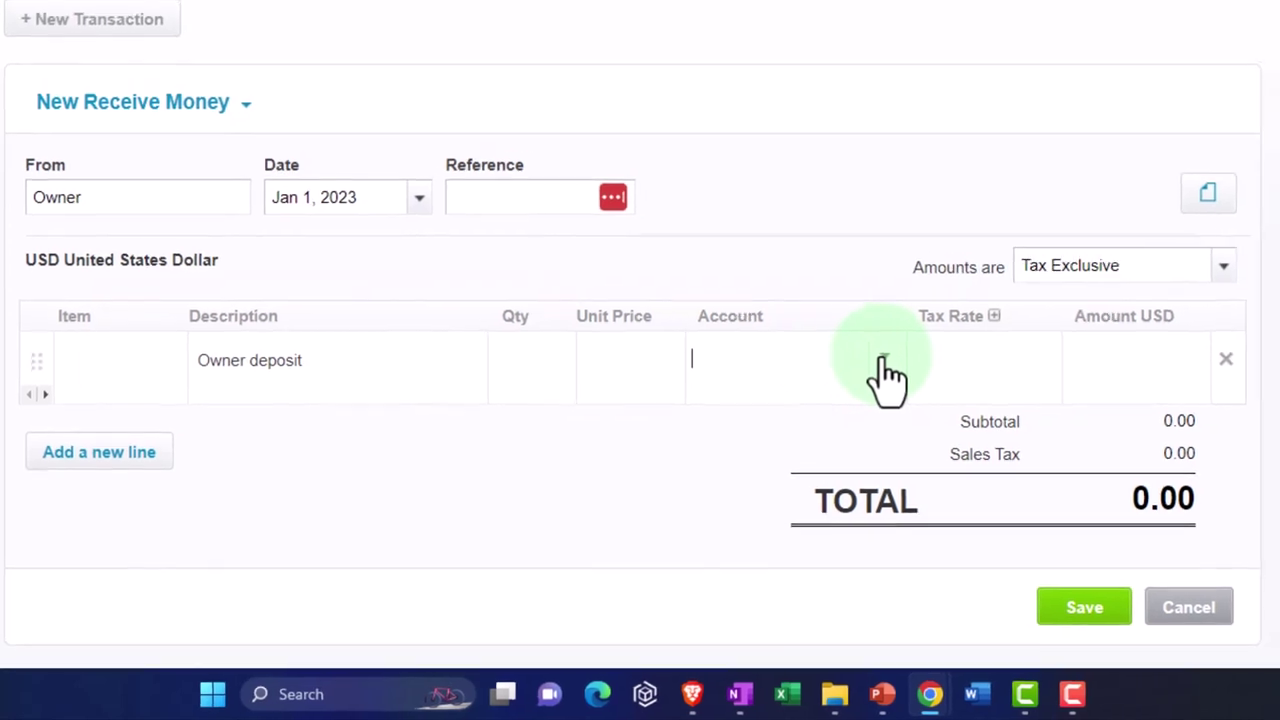
pyautogui.click(883, 362)
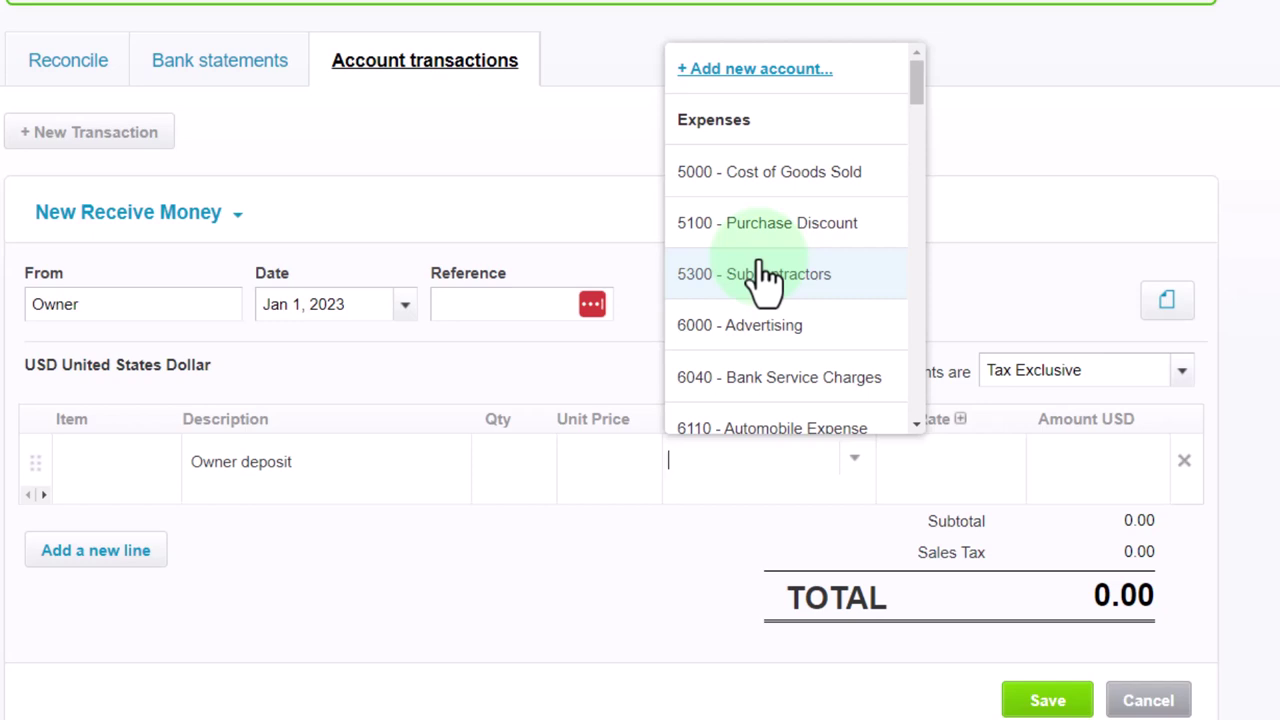
pyautogui.click(765, 274)
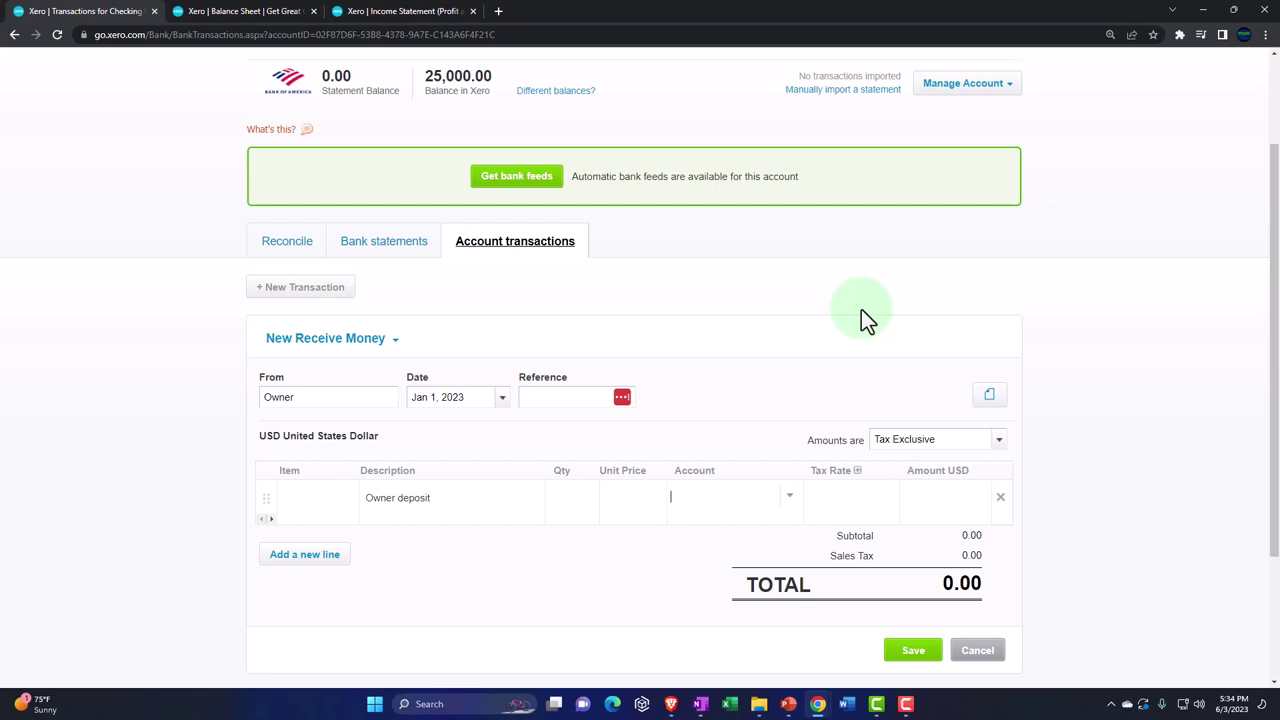
pyautogui.scroll(-1, 862, 330)
pyautogui.click(788, 440)
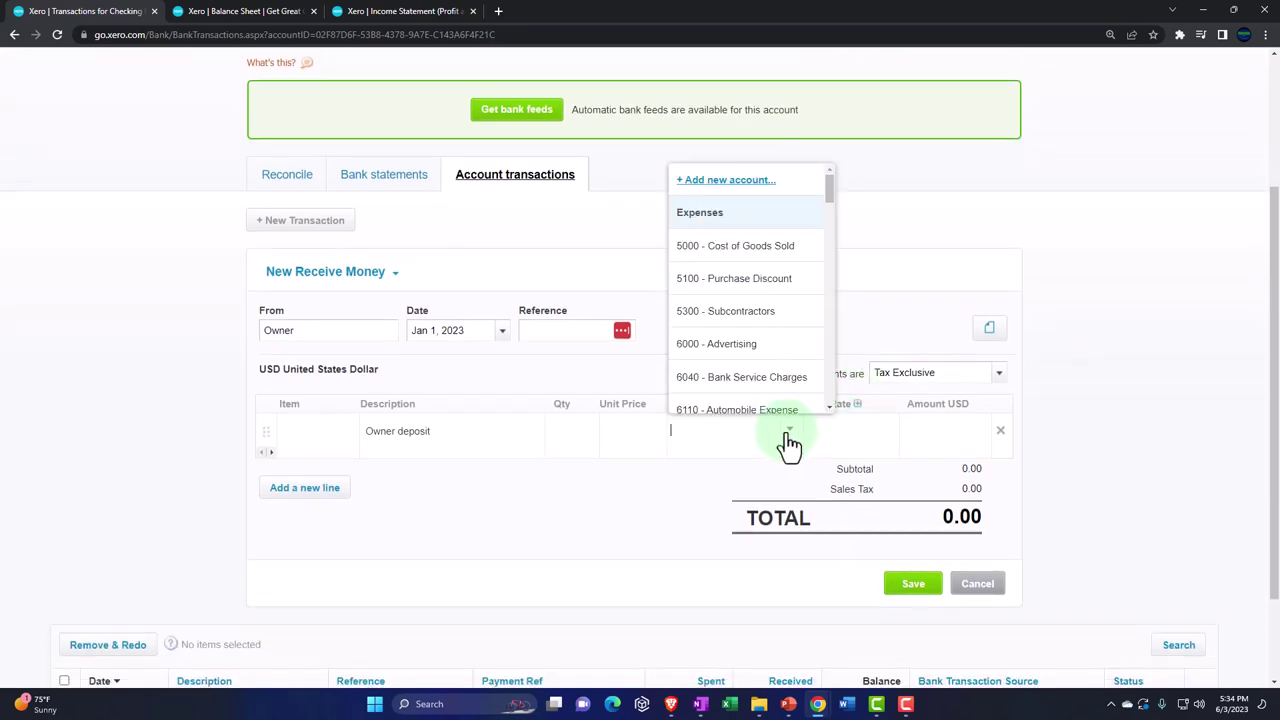
pyautogui.scroll(-9, 778, 325)
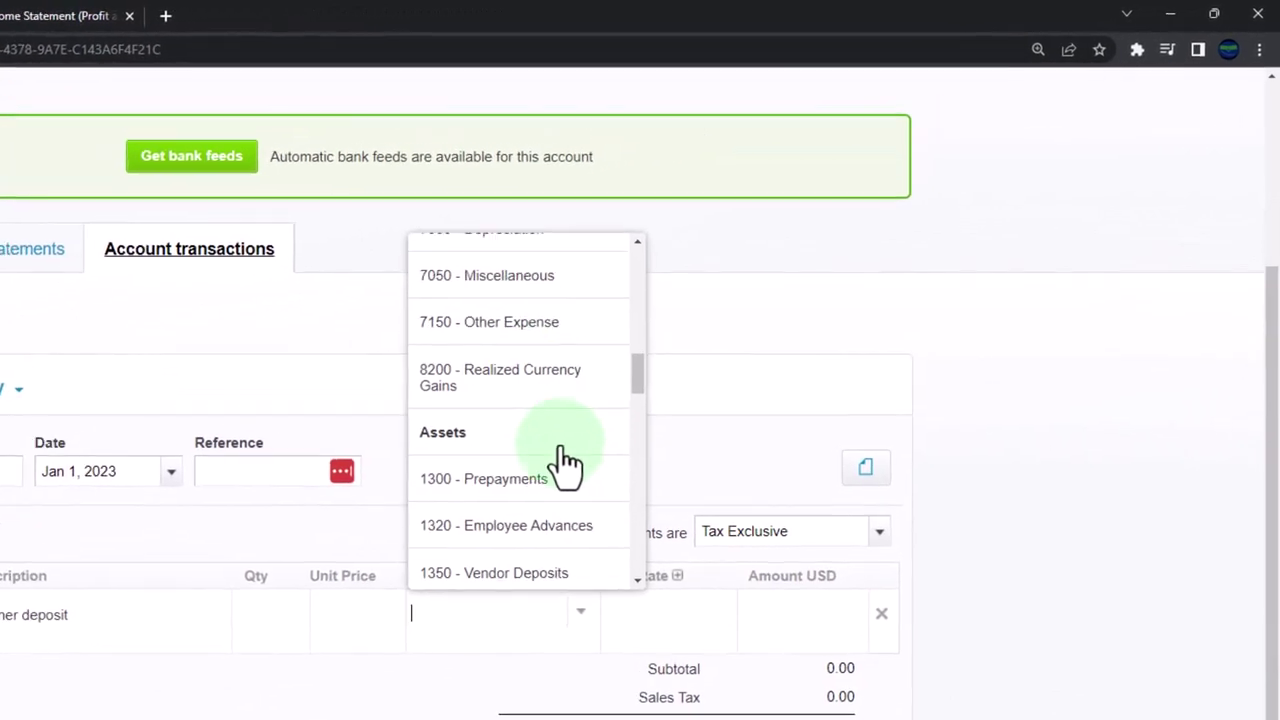
pyautogui.scroll(-5, 548, 478)
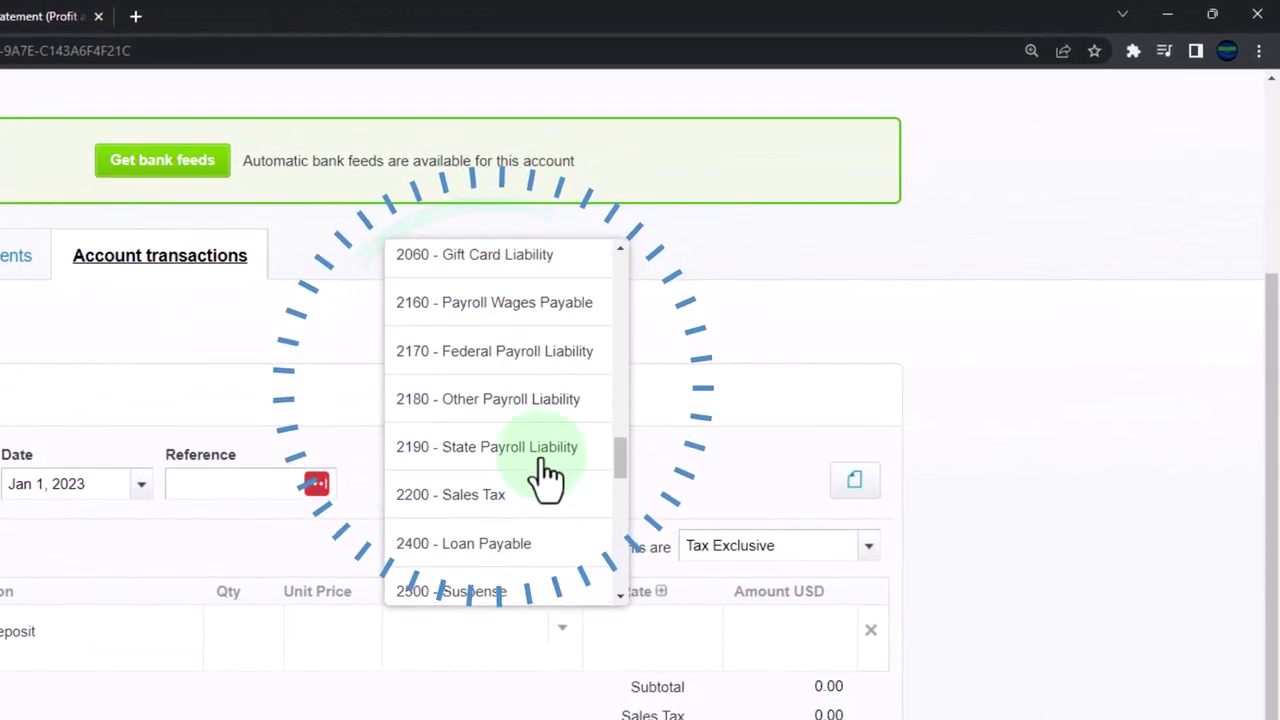
pyautogui.scroll(-3, 548, 478)
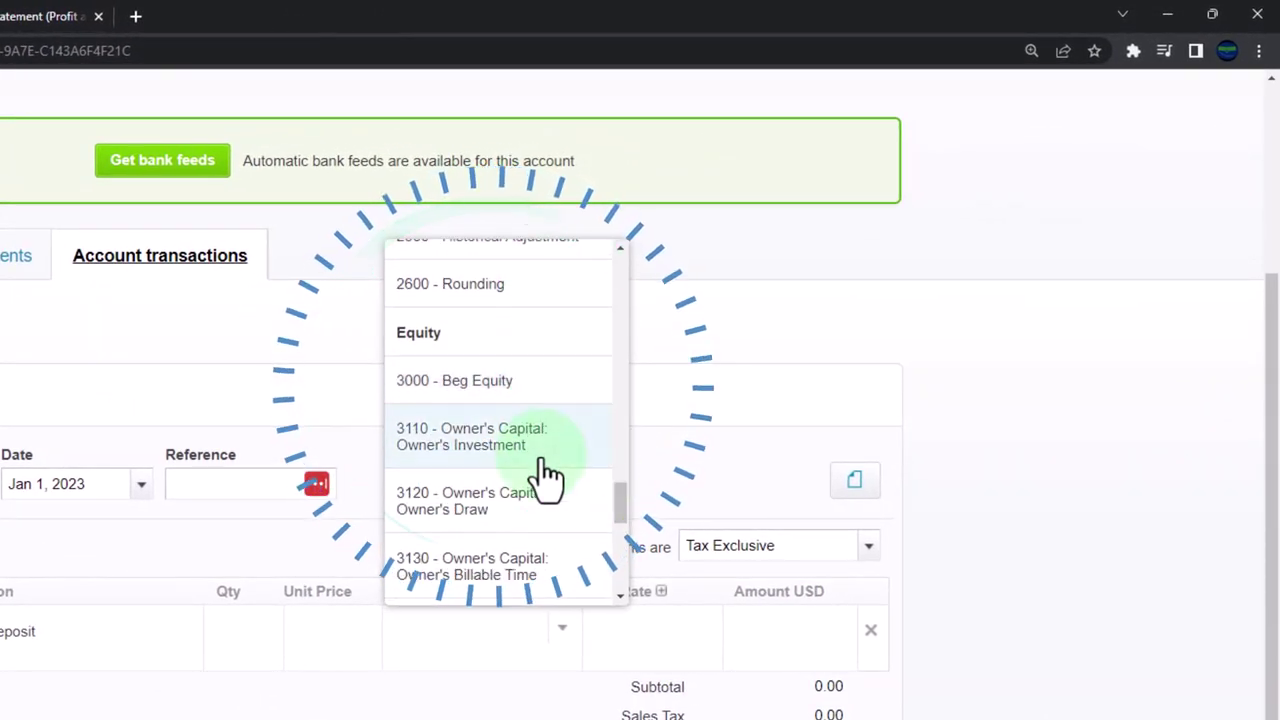
pyautogui.click(492, 447)
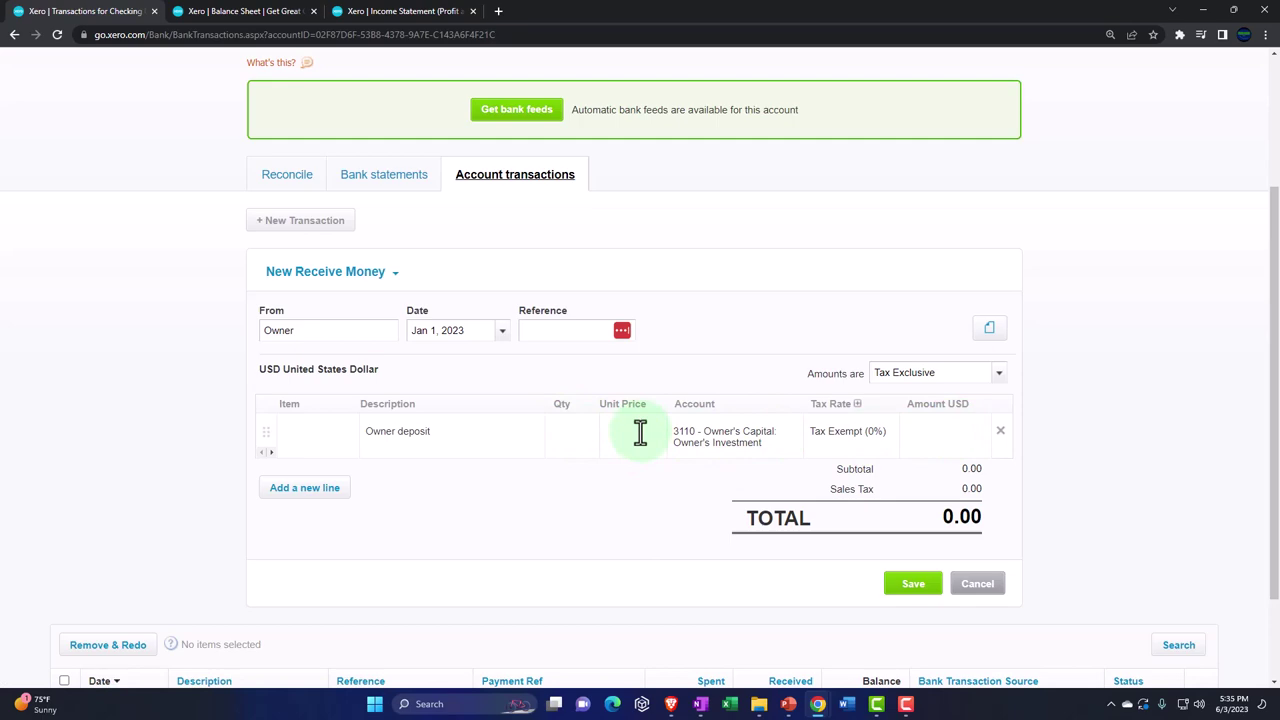
# - Set the owner deposit line's unit price to 65,000 and save the Receive Money transaction
pyautogui.press('Tab')
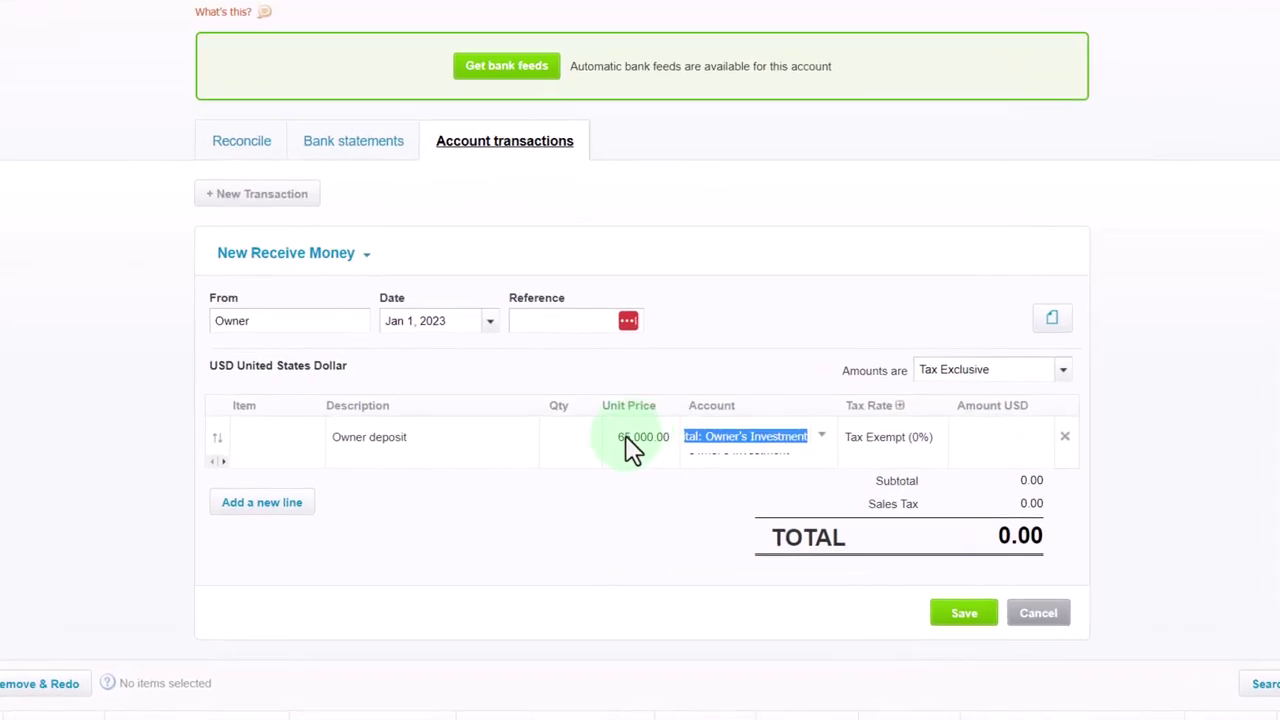
pyautogui.click(596, 452)
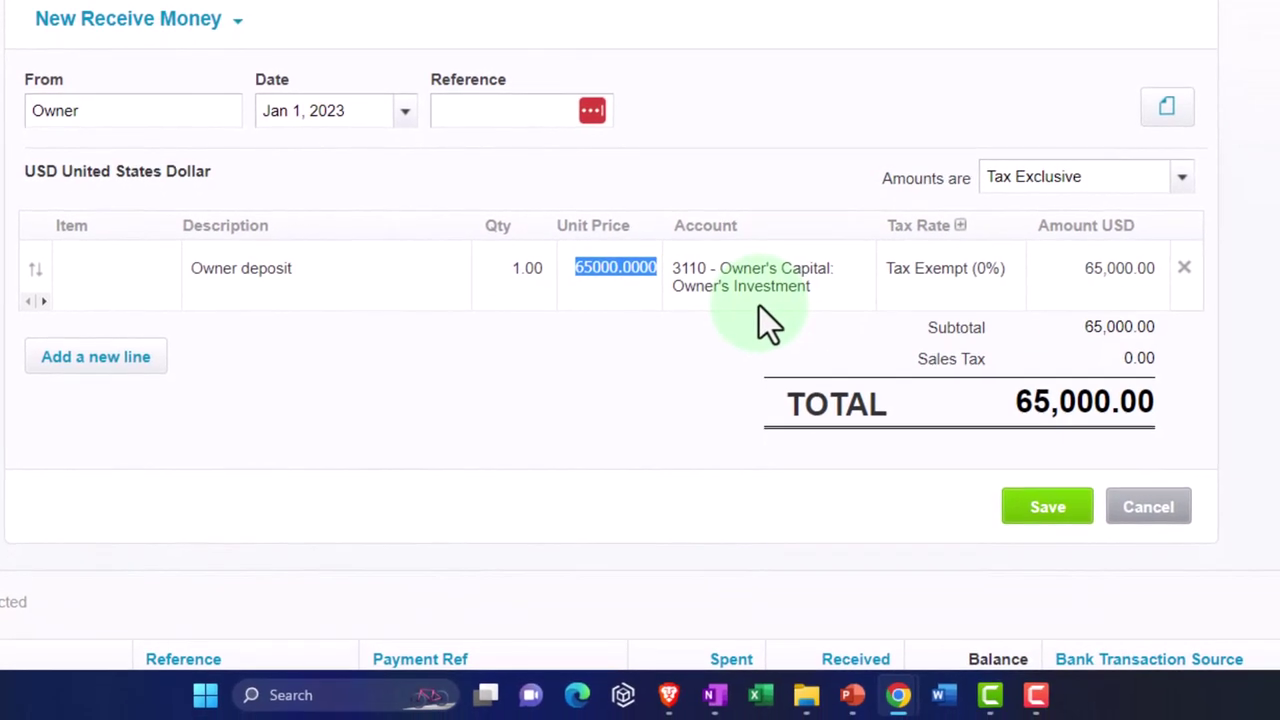
pyautogui.click(1040, 507)
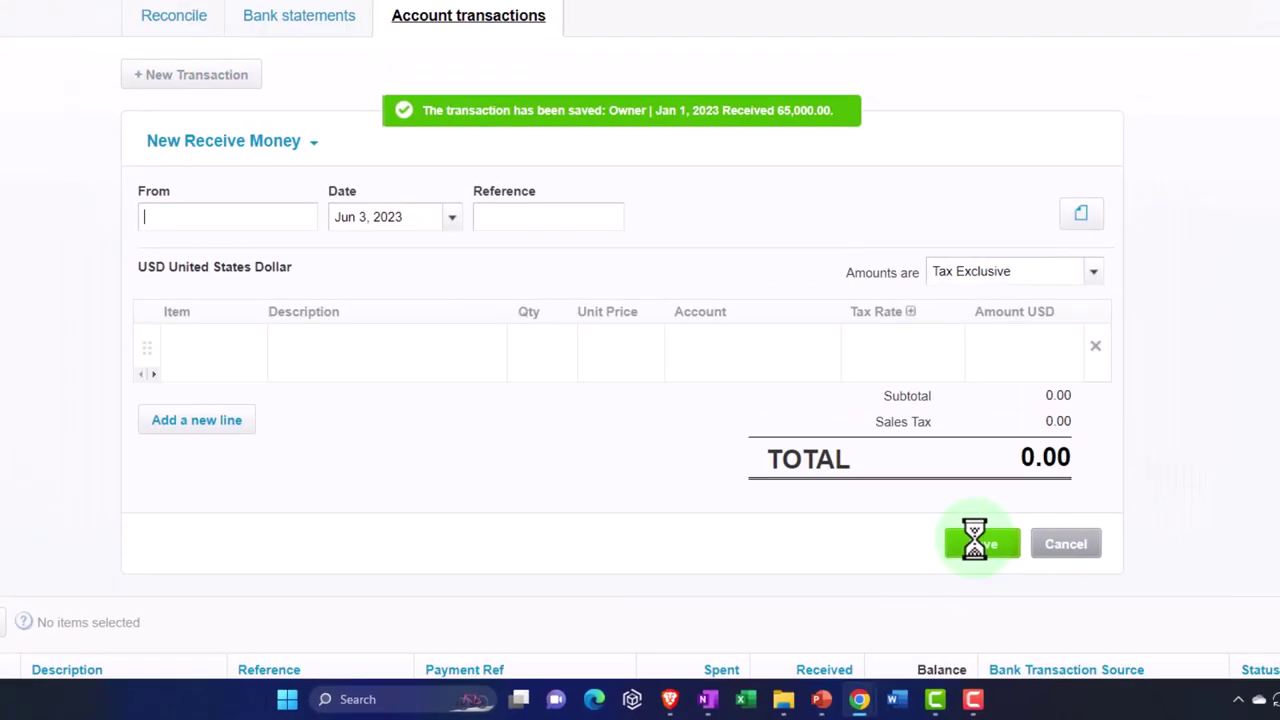
# - Refresh the May 31, 2023 balance sheet and check the Checking 0415 balance under current assets
pyautogui.click(251, 12)
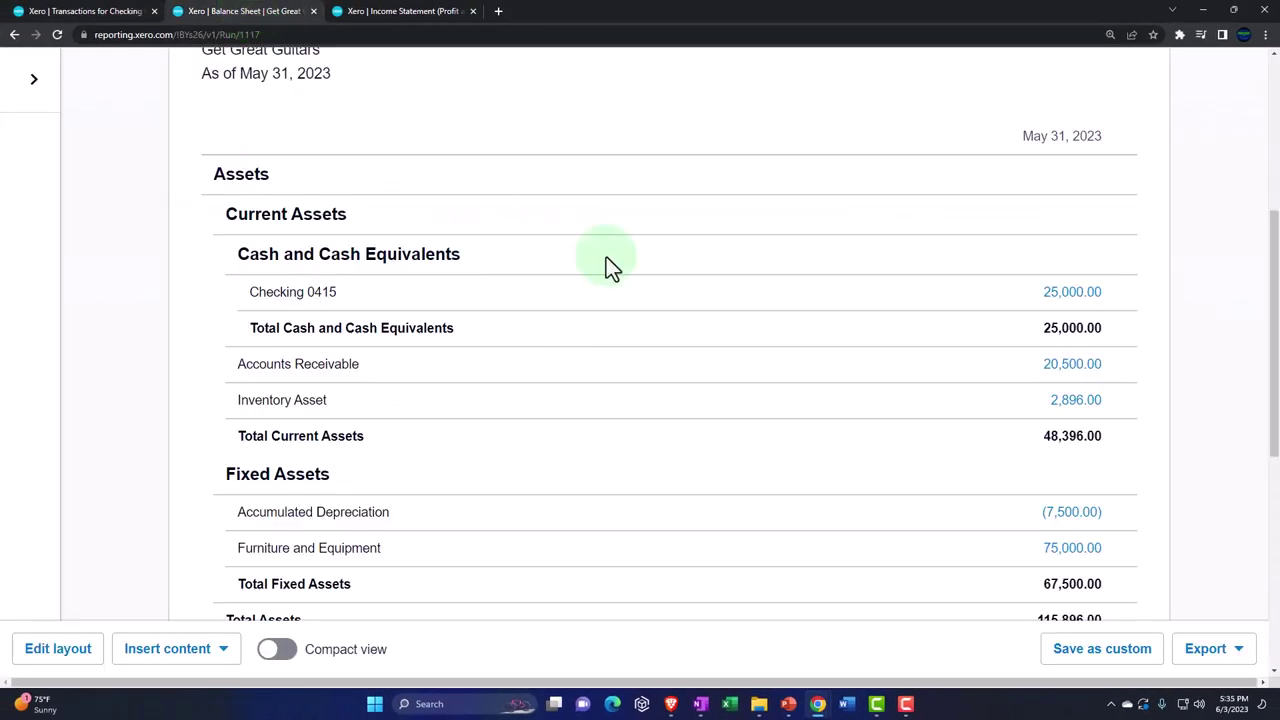
pyautogui.scroll(5, 782, 368)
pyautogui.click(1116, 260)
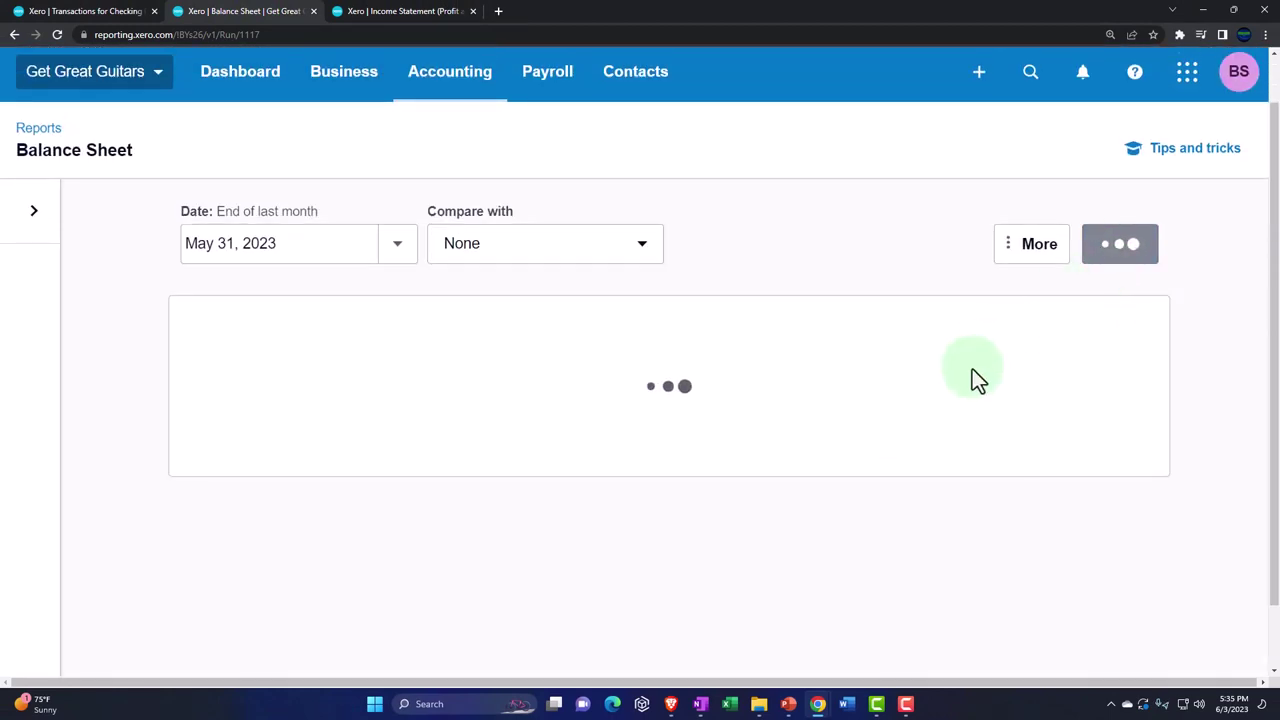
pyautogui.scroll(-2, 972, 369)
pyautogui.scroll(-2, 972, 369)
# - Set the balance sheet date to Dec 31, 2023 and open the transactions behind the Checking 0415 amount
pyautogui.click(1060, 305)
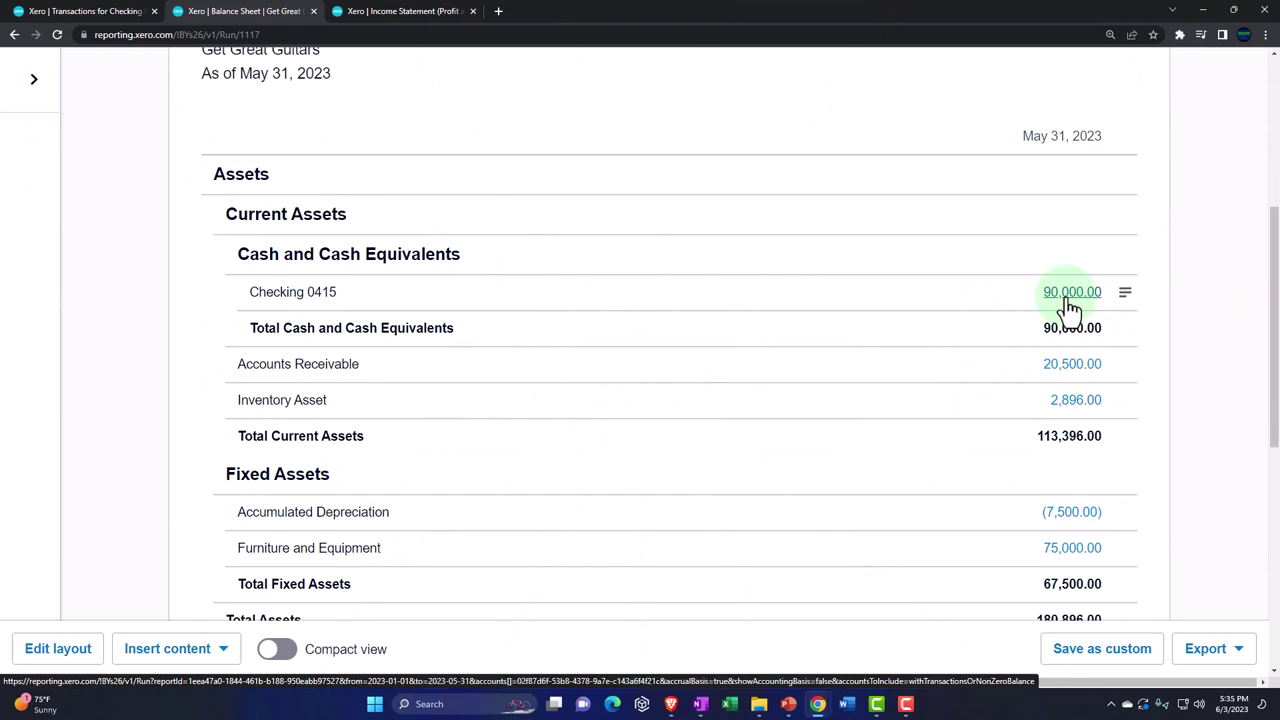
pyautogui.scroll(5, 640, 460)
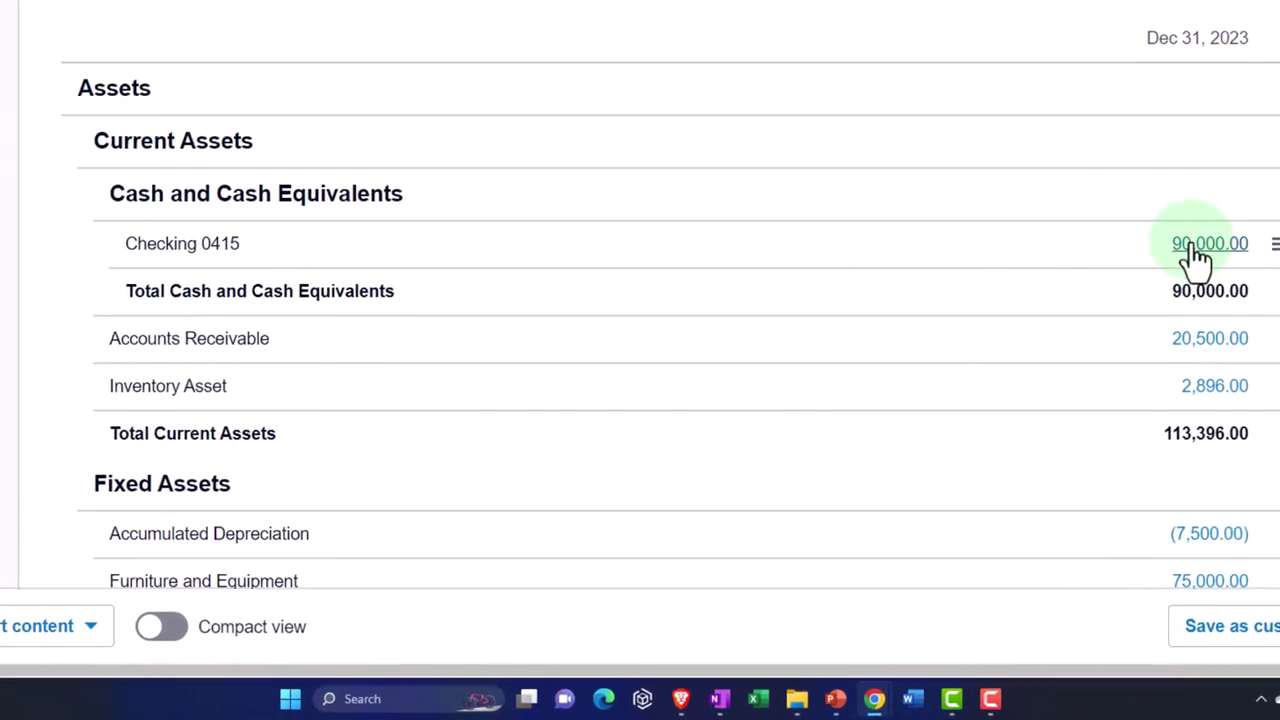
pyautogui.click(1205, 250)
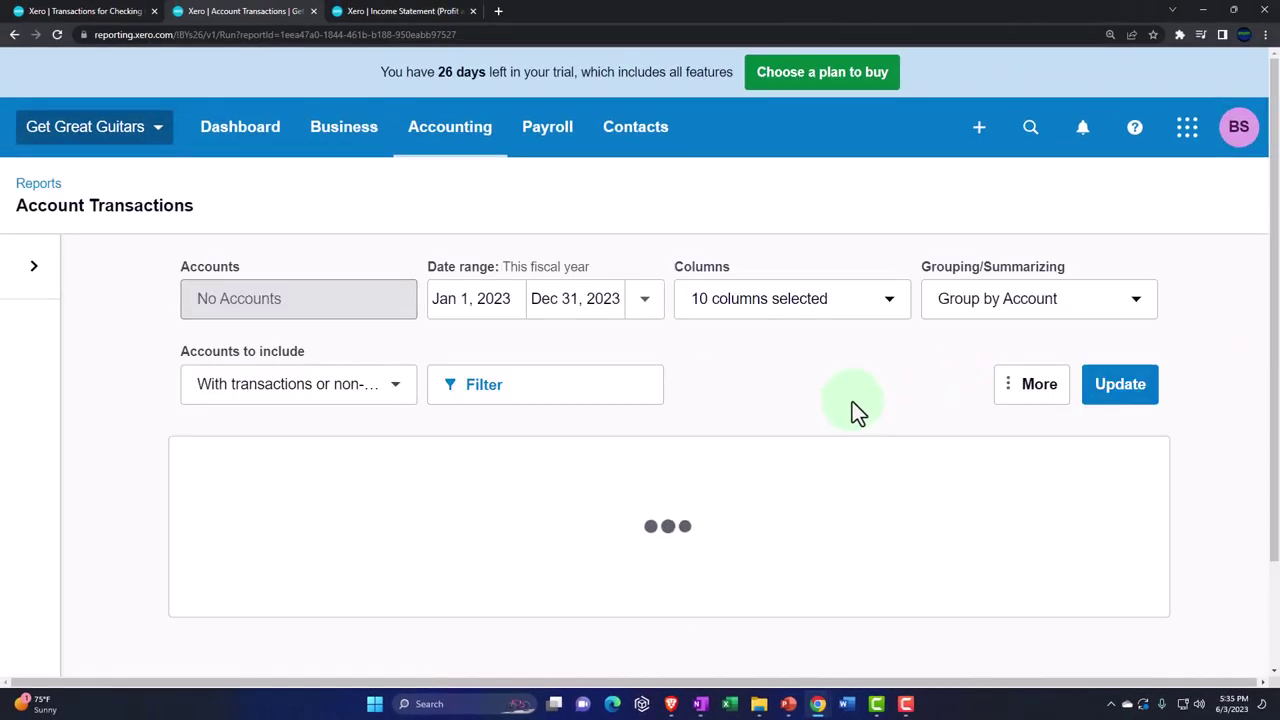
# - Review the Checking 0415 transactions, open the Jan 1, 2023 Receive Money entry, and show its available options
pyautogui.scroll(-1, 808, 408)
pyautogui.scroll(-4, 808, 408)
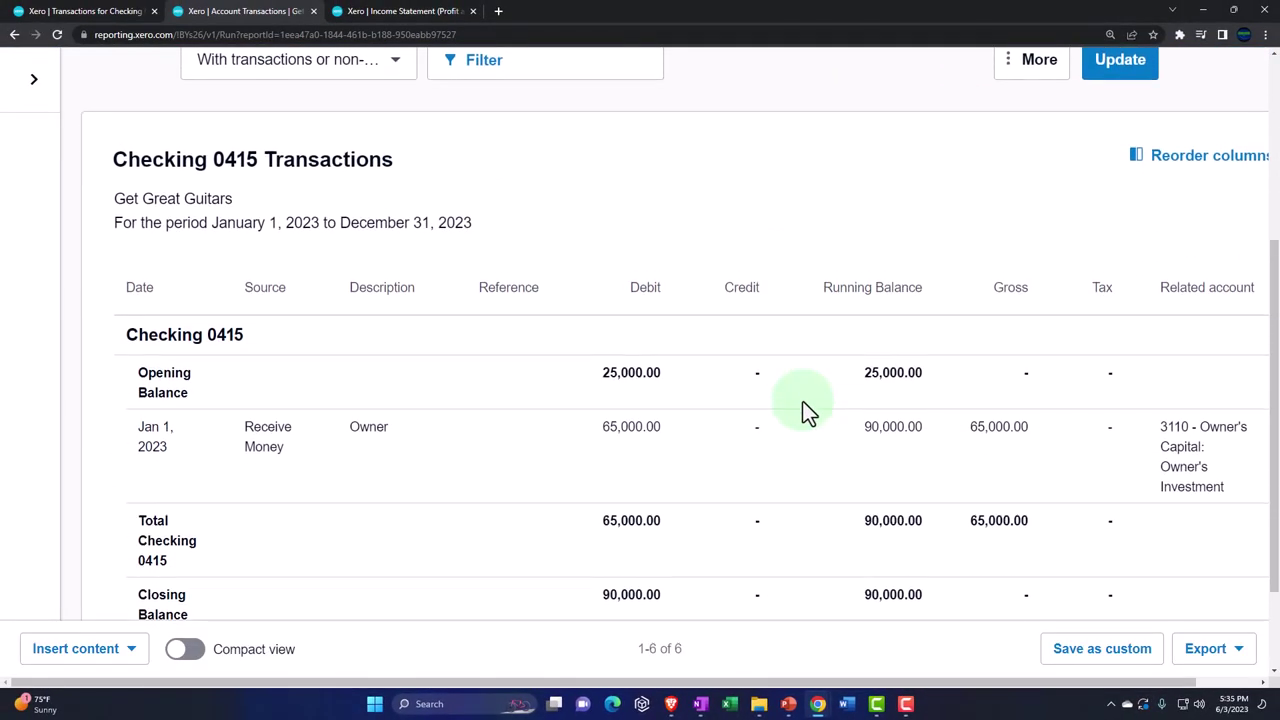
pyautogui.scroll(-1, 806, 412)
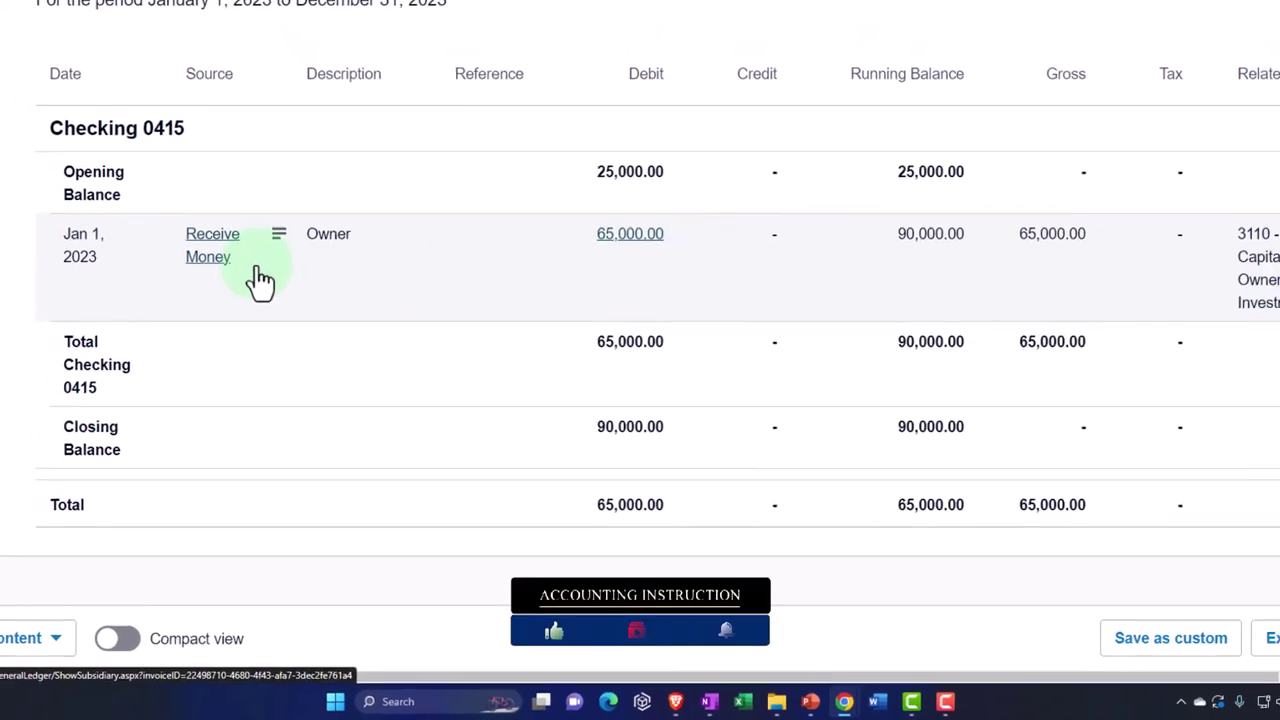
pyautogui.click(195, 228)
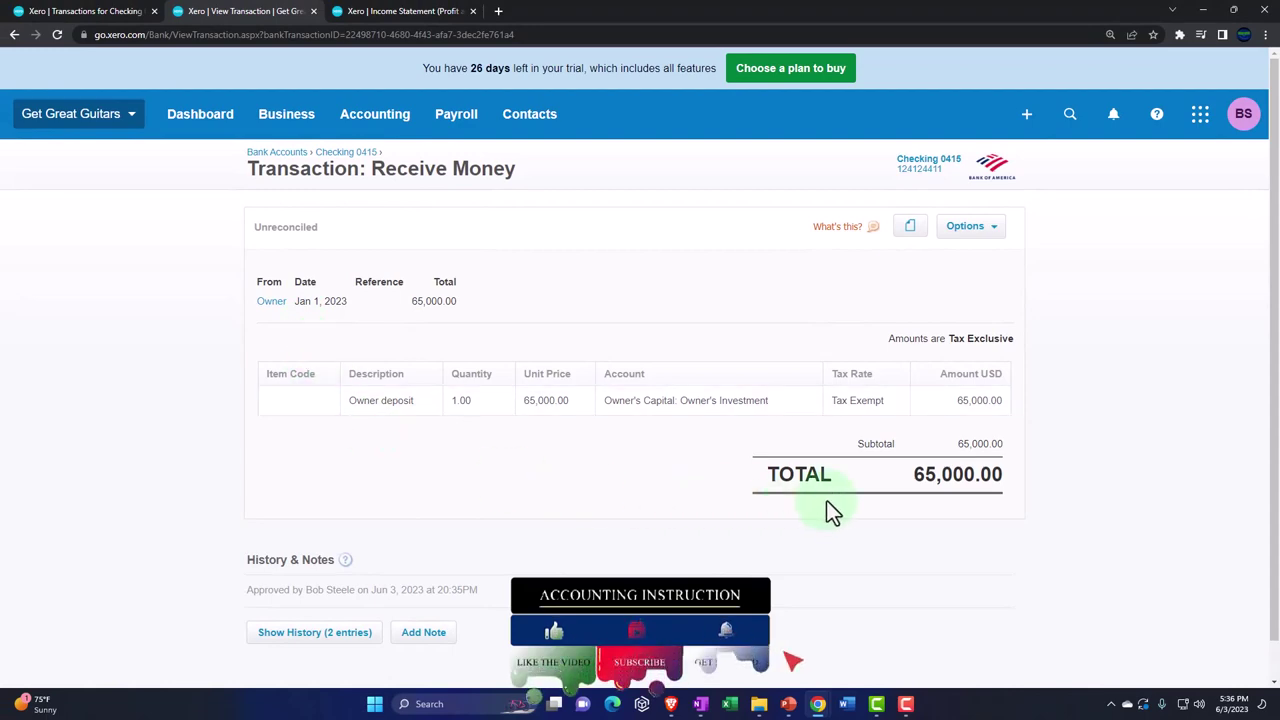
pyautogui.click(989, 236)
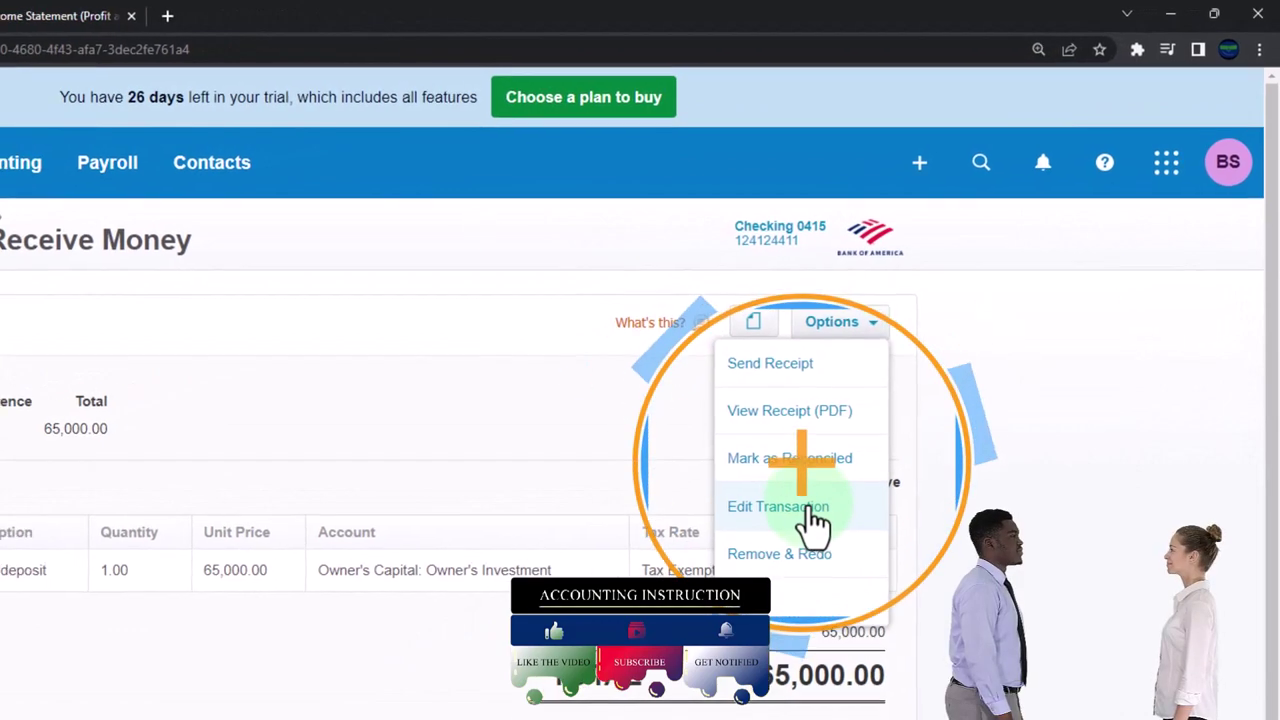
# - Return to the balance sheet and inspect the transactions behind the Owner's Capital: Owner's Investment amount under equity
pyautogui.click(15, 36)
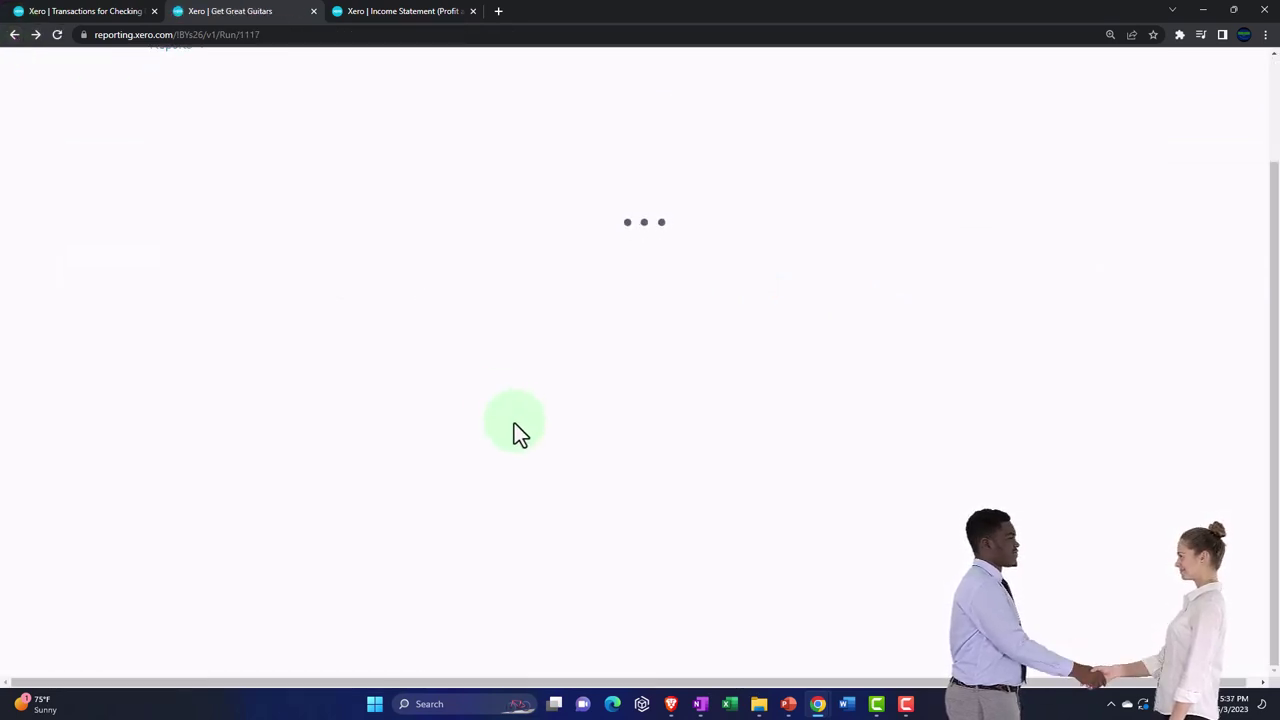
pyautogui.scroll(-6, 514, 422)
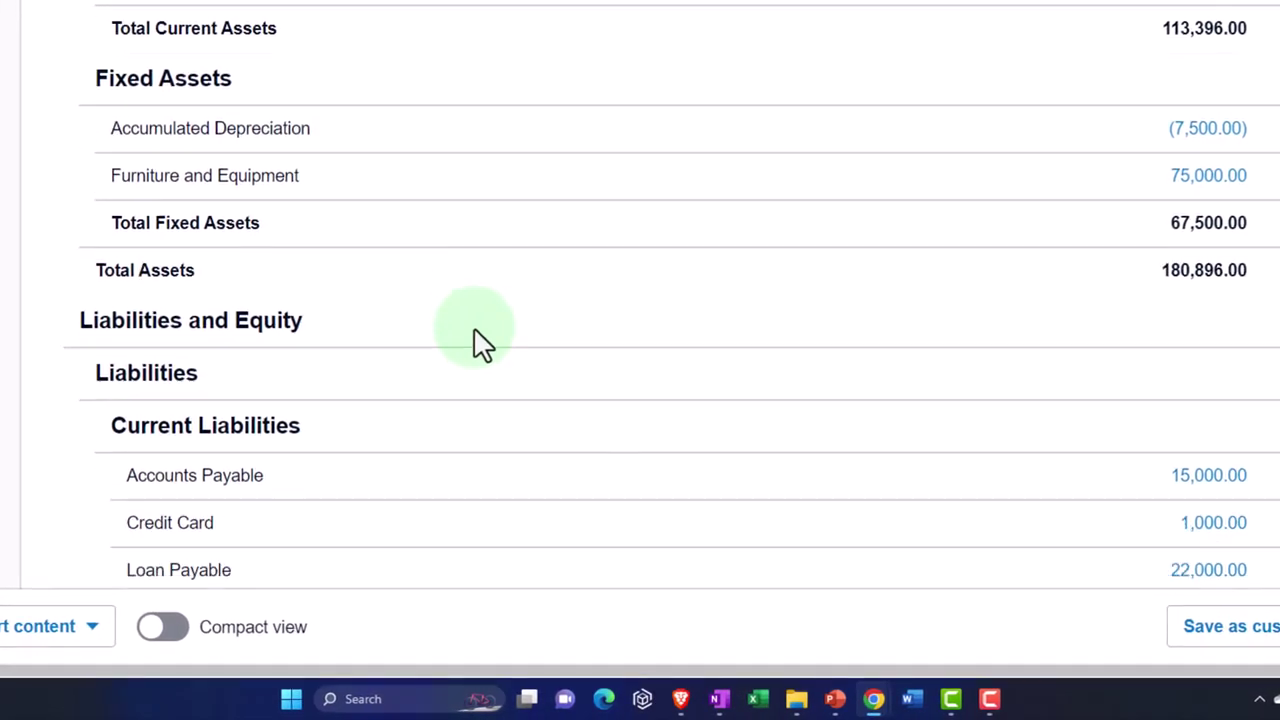
pyautogui.scroll(-5, 478, 342)
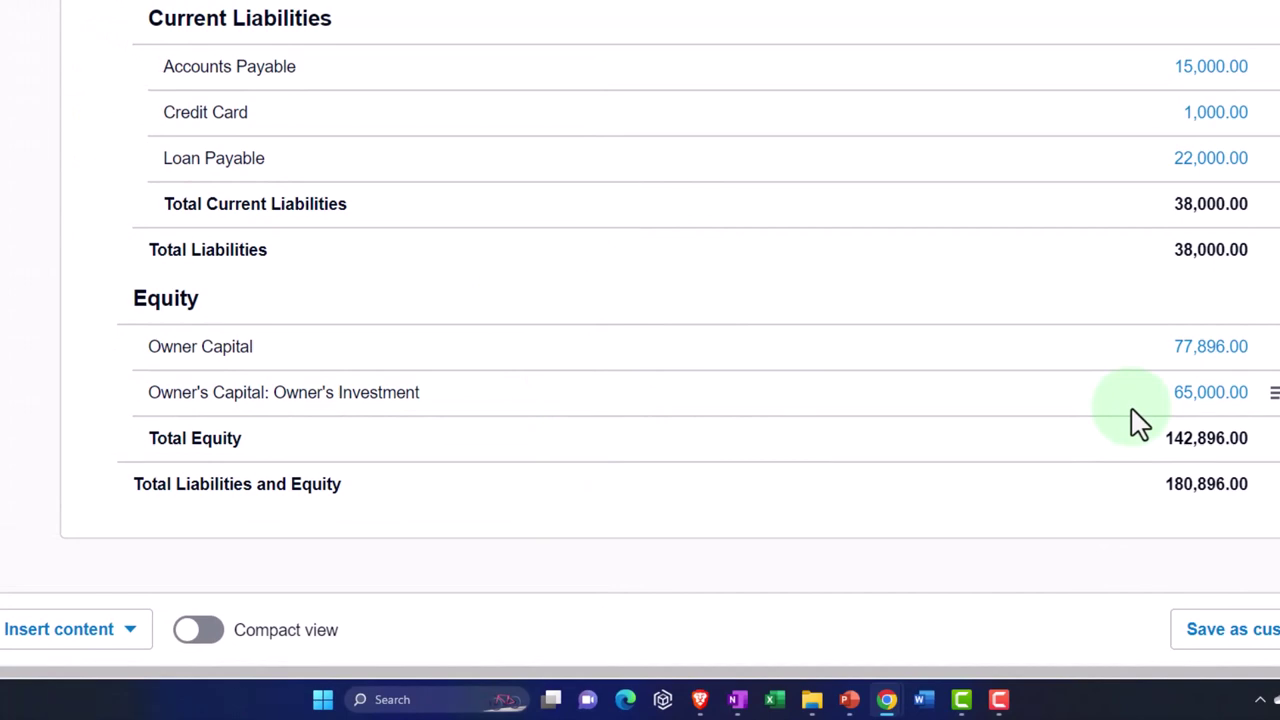
pyautogui.click(1195, 396)
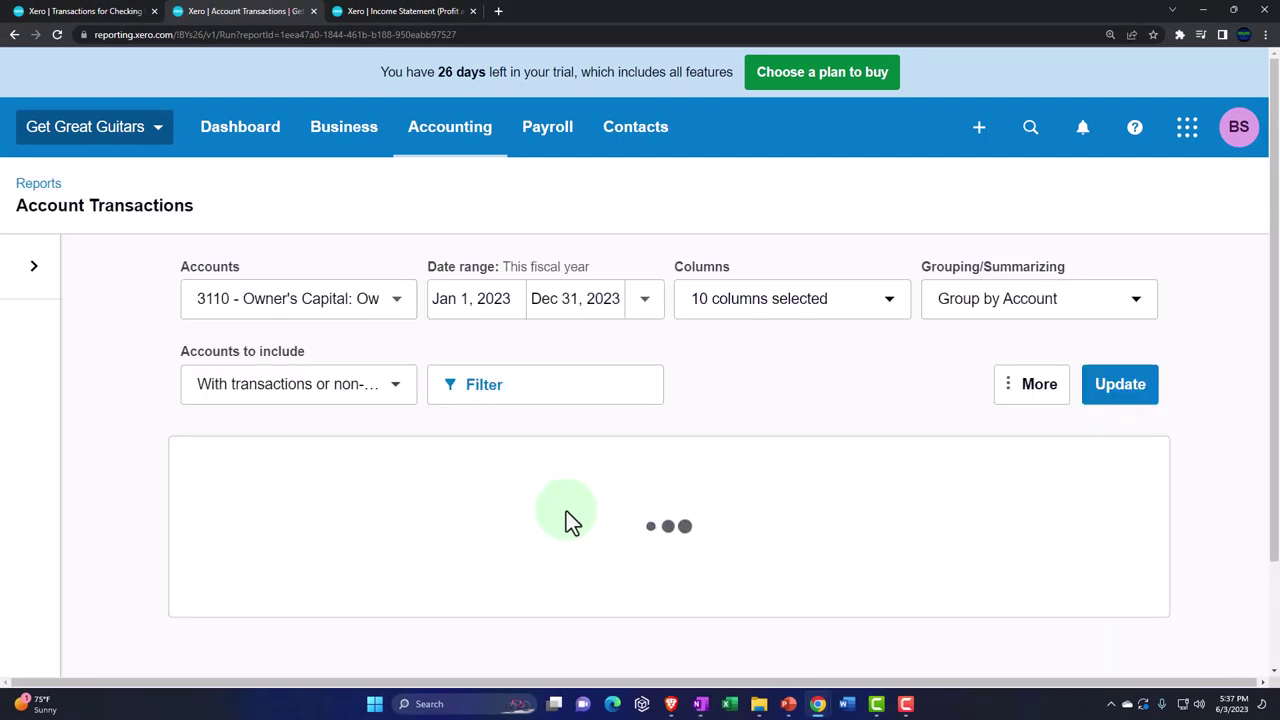
pyautogui.scroll(-3, 566, 513)
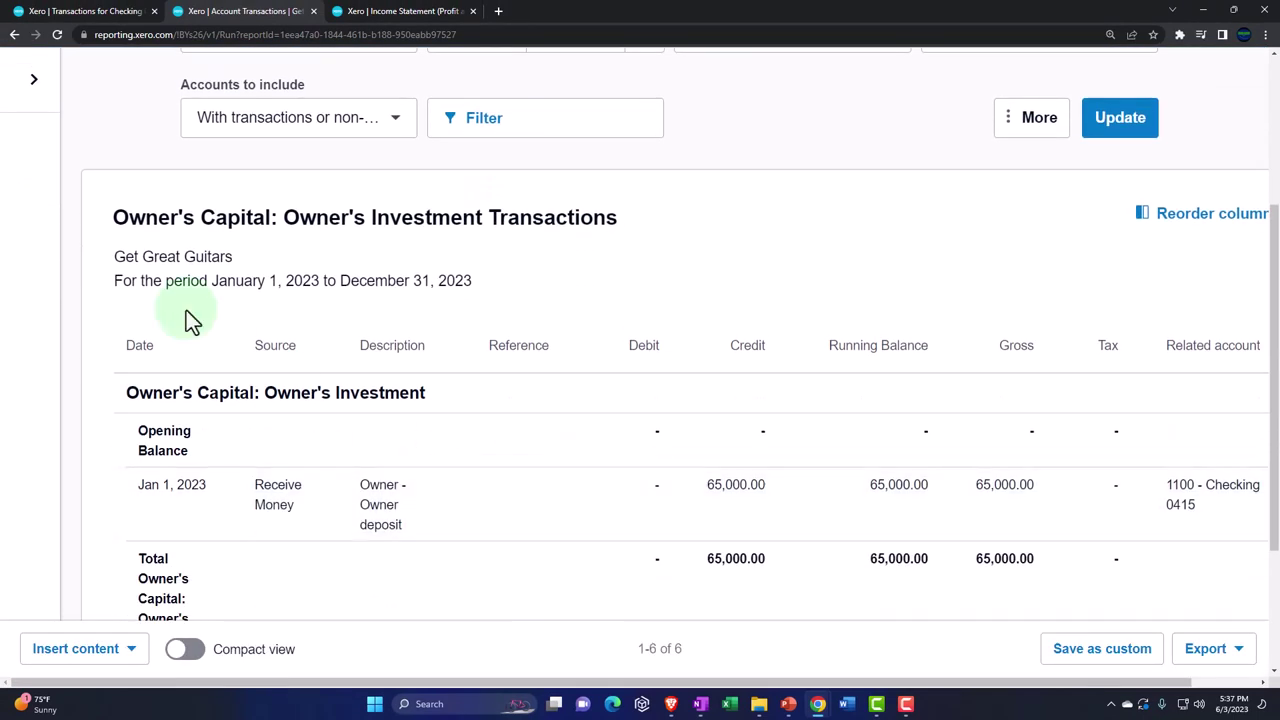
pyautogui.click(16, 38)
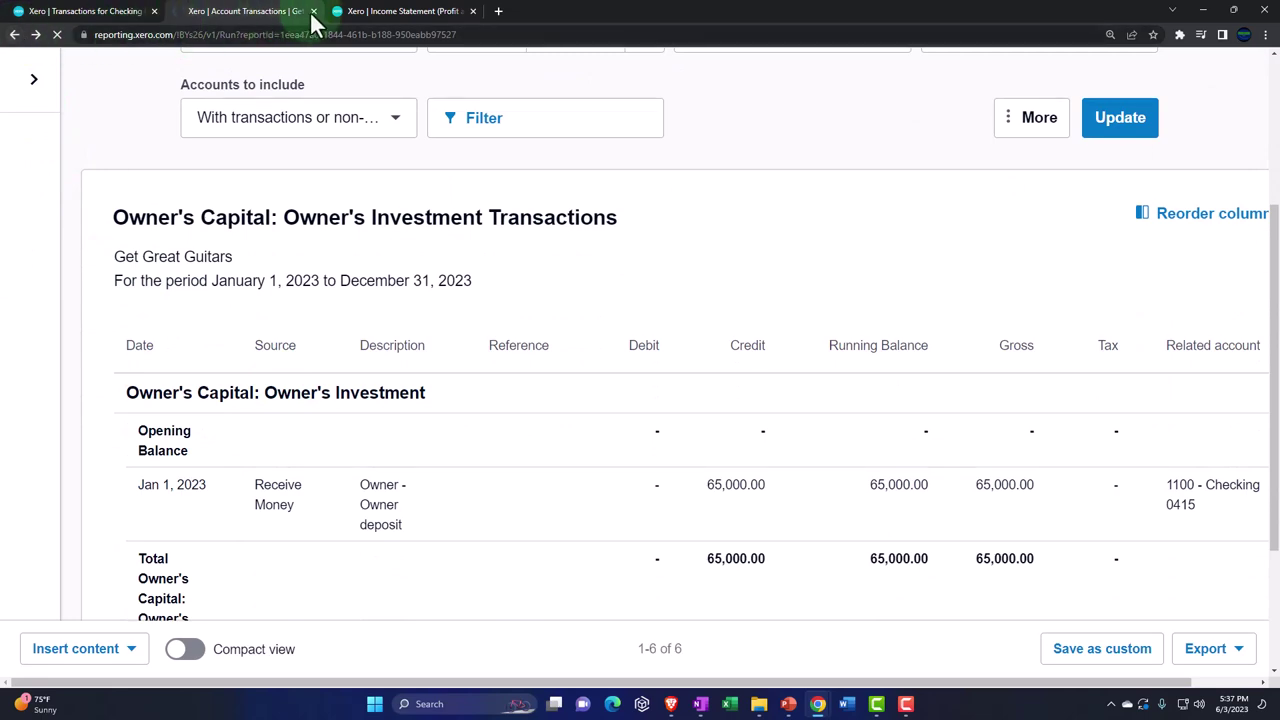
# - Refresh the income statement for Jan 1 to Dec 31, 2023 and check its profit and net income lines
pyautogui.click(352, 18)
pyautogui.scroll(1, 654, 328)
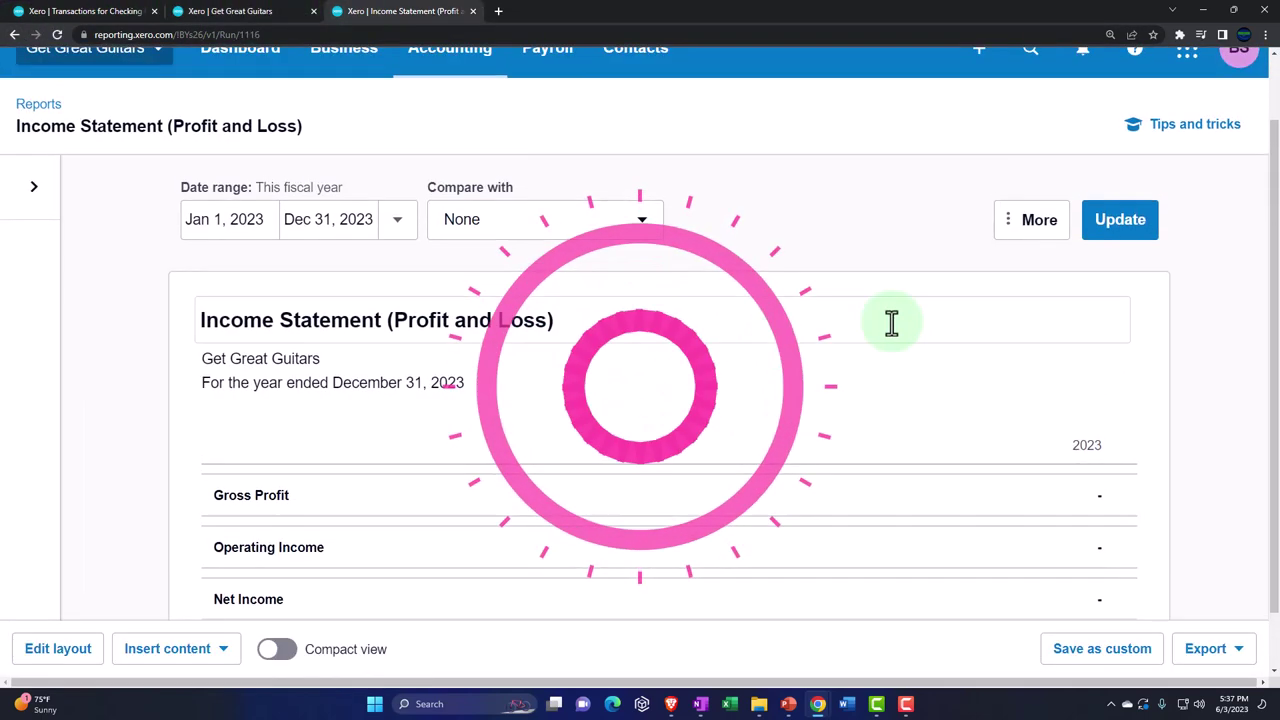
pyautogui.click(1118, 222)
pyautogui.scroll(-1, 828, 415)
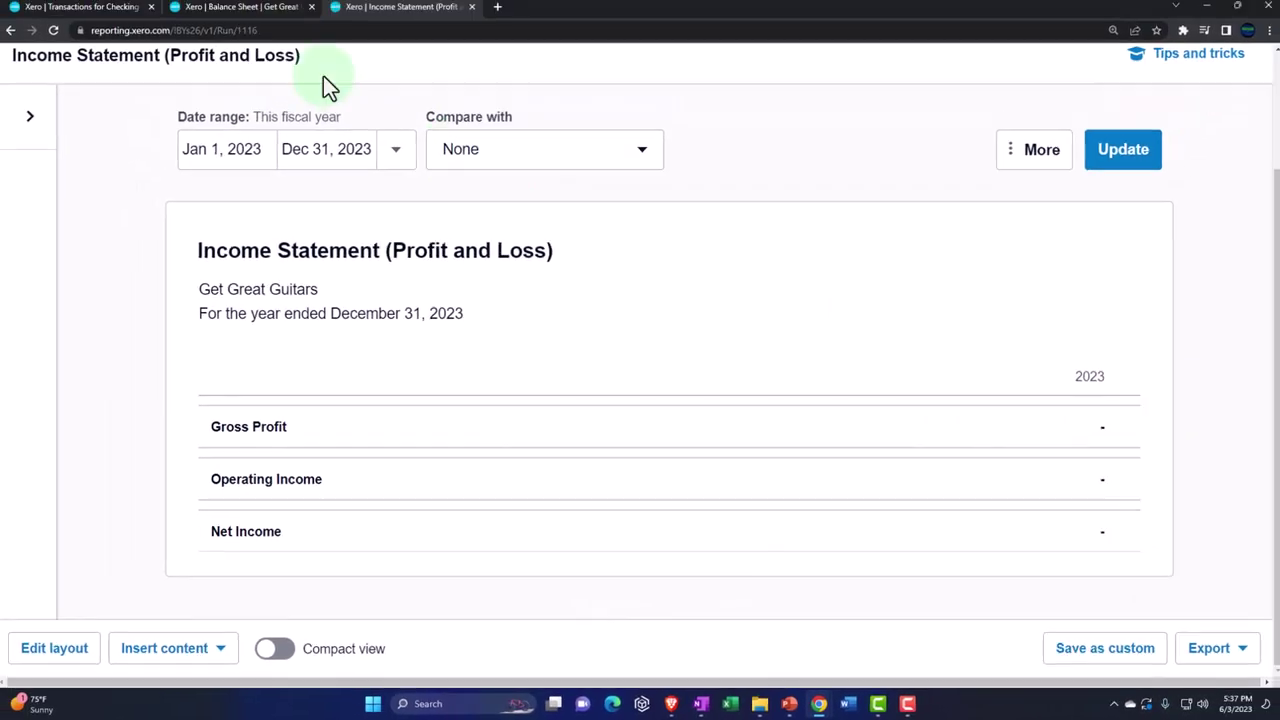
# - Review the assets, liabilities and equity on the Dec 31, 2023 balance sheet, and return to the Checking 0415 account transactions
pyautogui.click(258, 12)
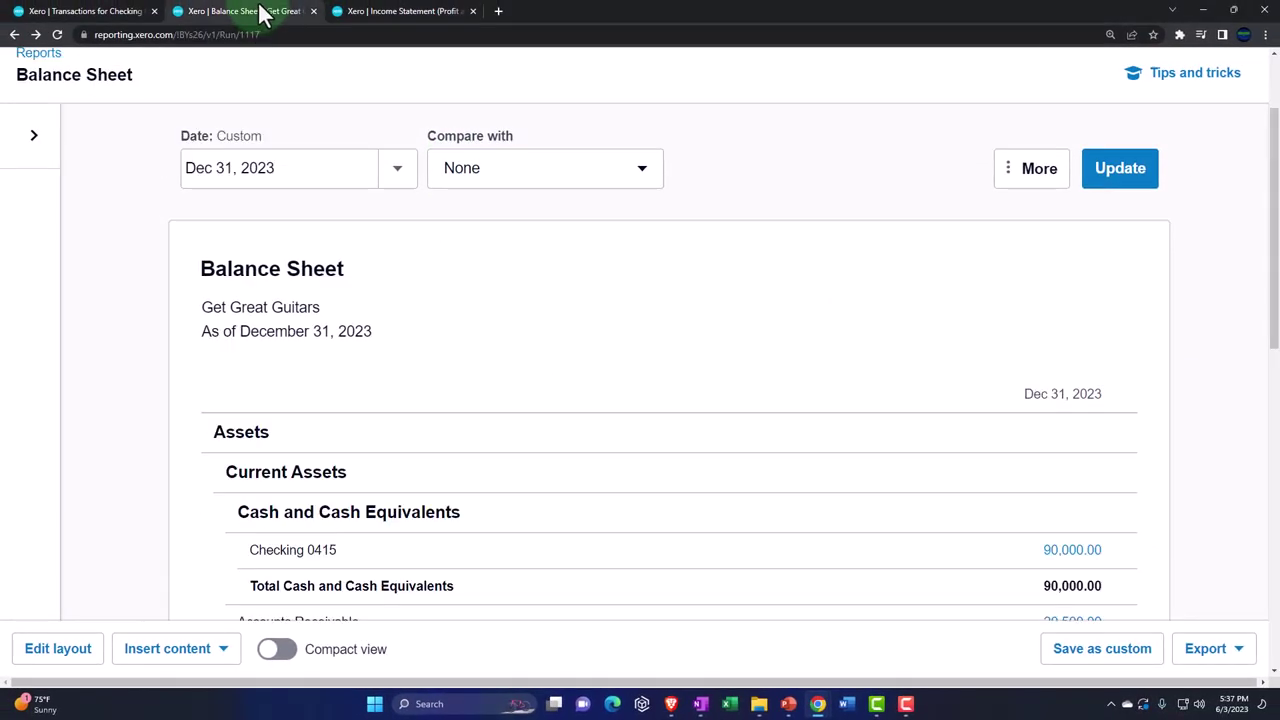
pyautogui.scroll(-3, 602, 405)
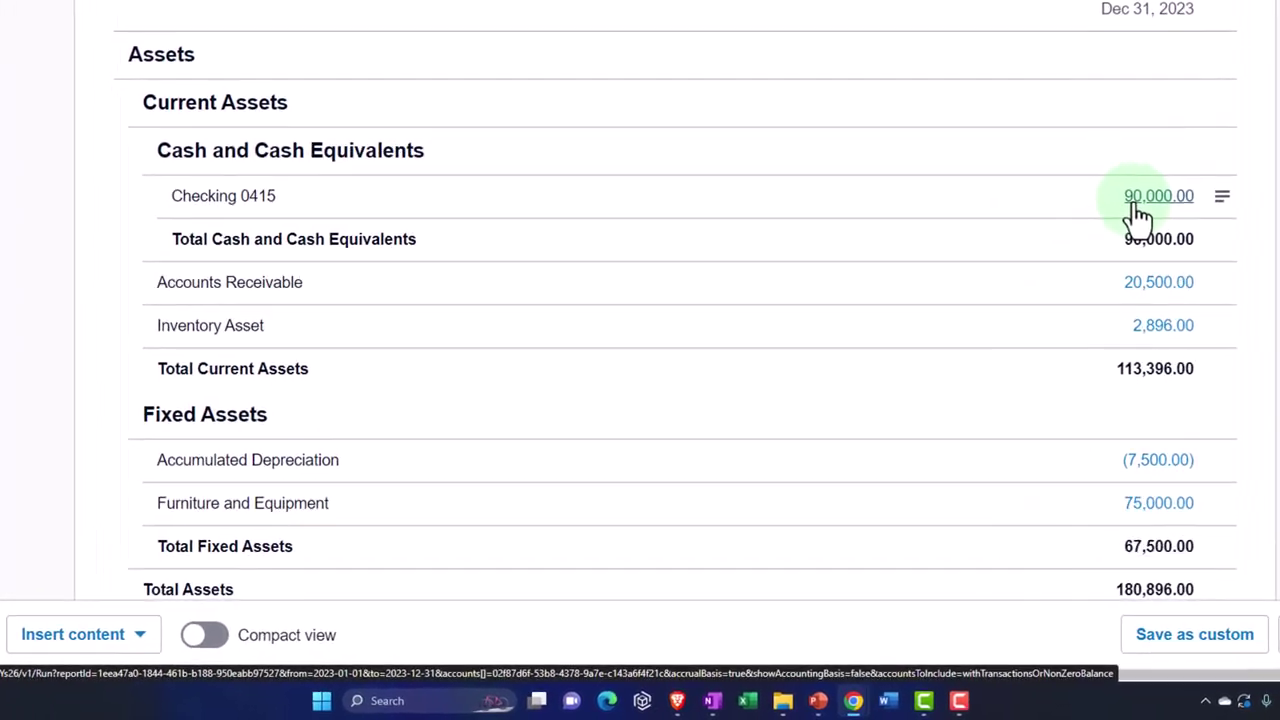
pyautogui.scroll(-7, 1165, 190)
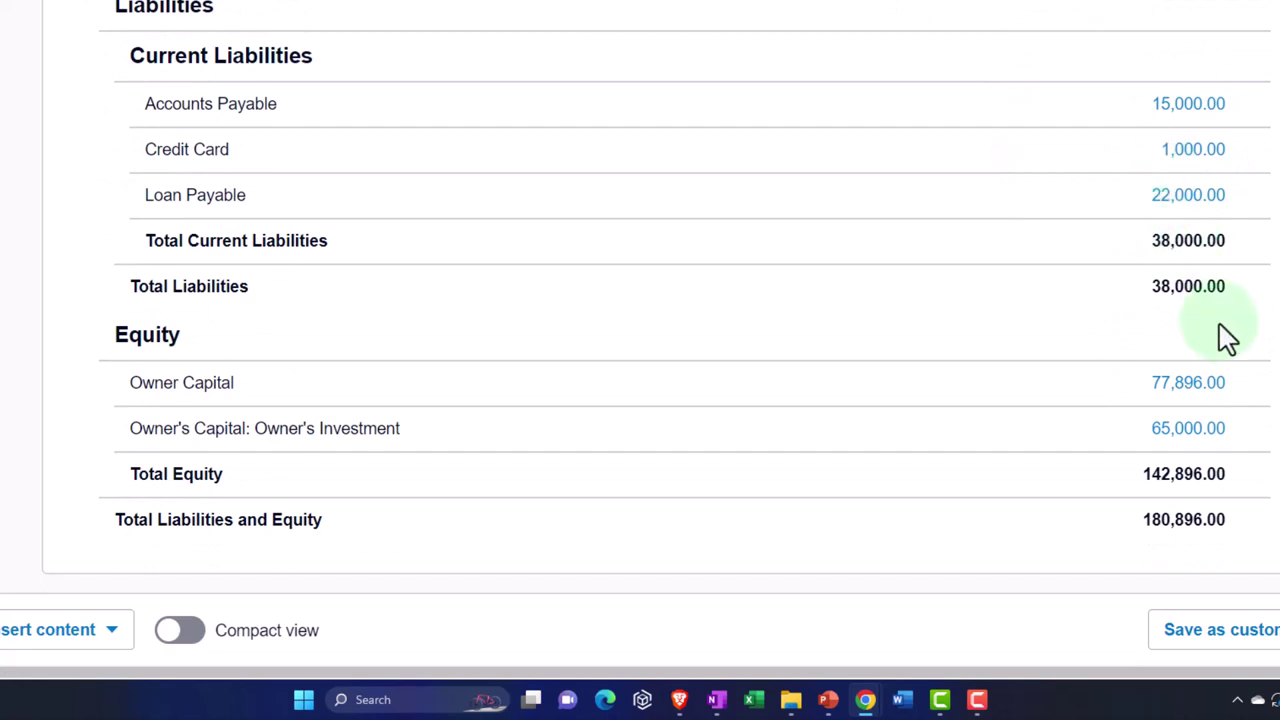
pyautogui.moveTo(1248, 320)
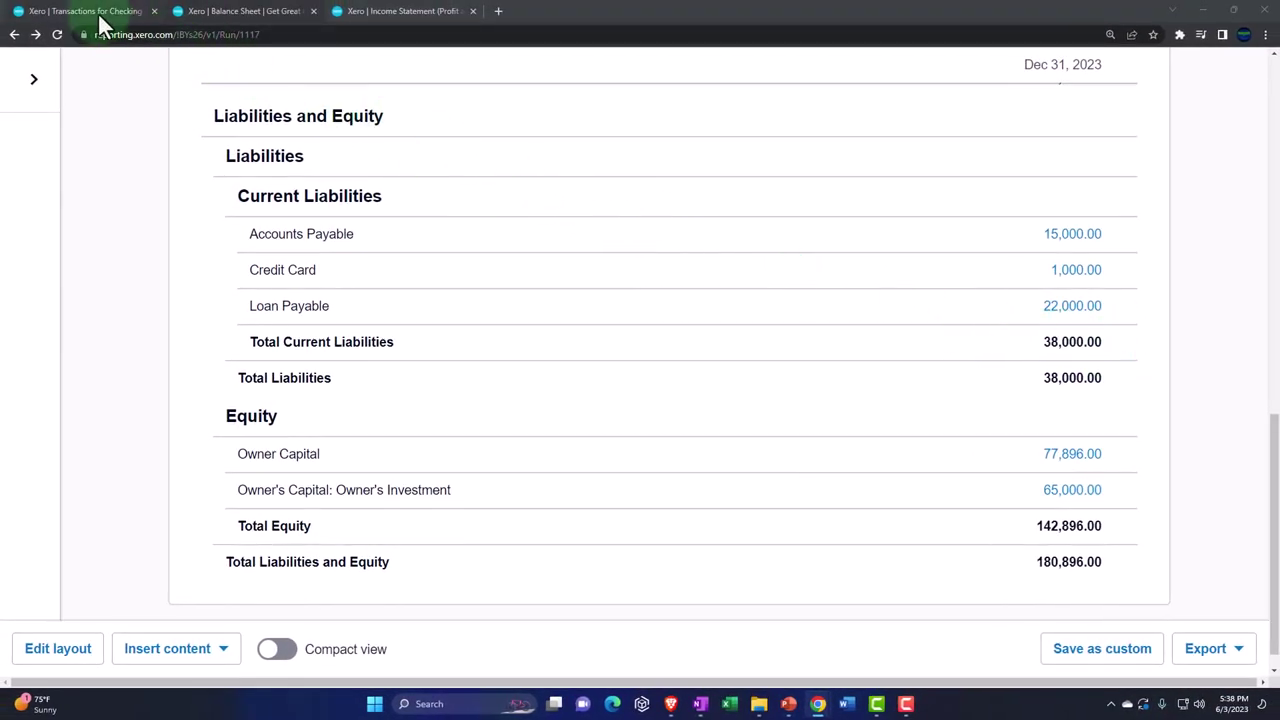
pyautogui.click(100, 13)
pyautogui.scroll(2, 291, 350)
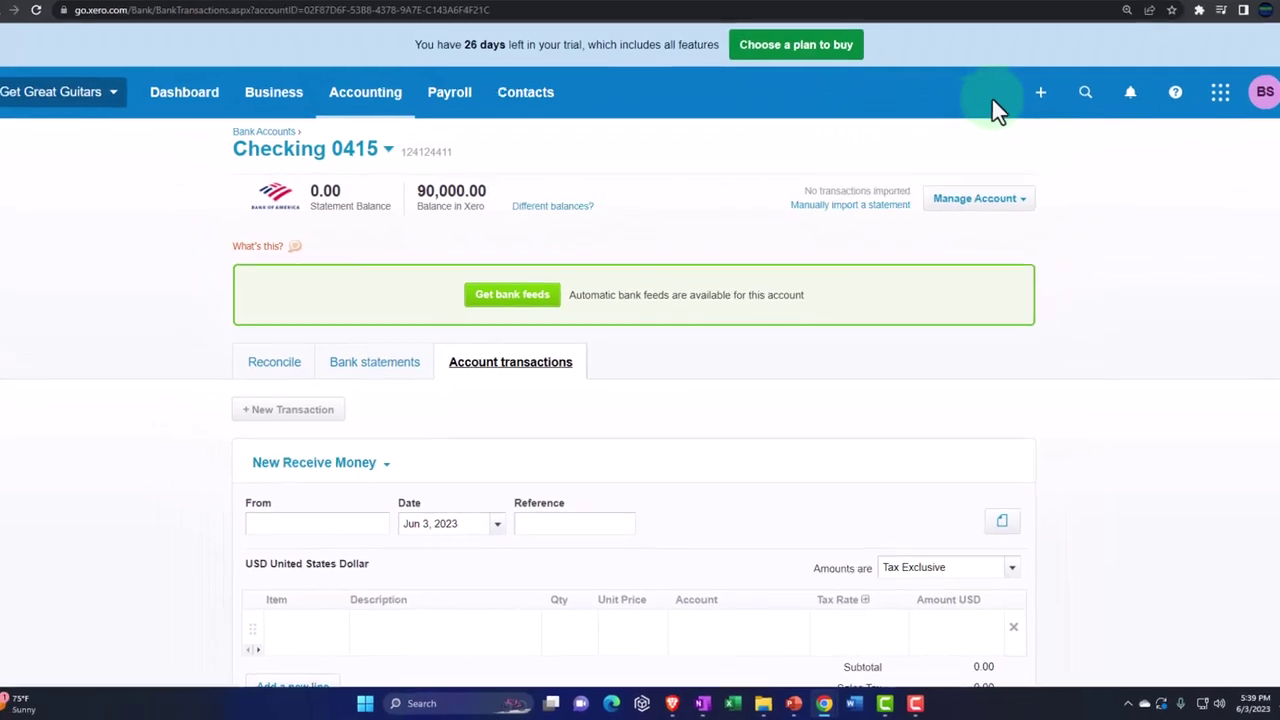
pyautogui.click(1040, 92)
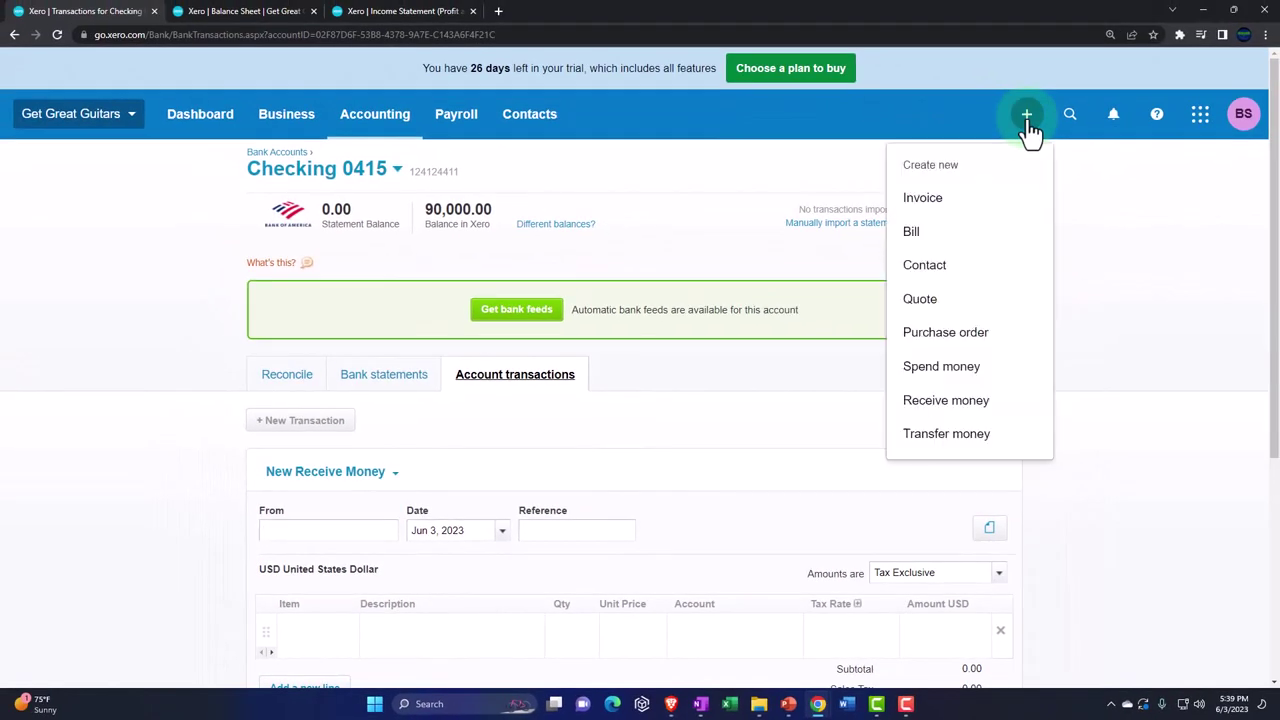
pyautogui.click(978, 203)
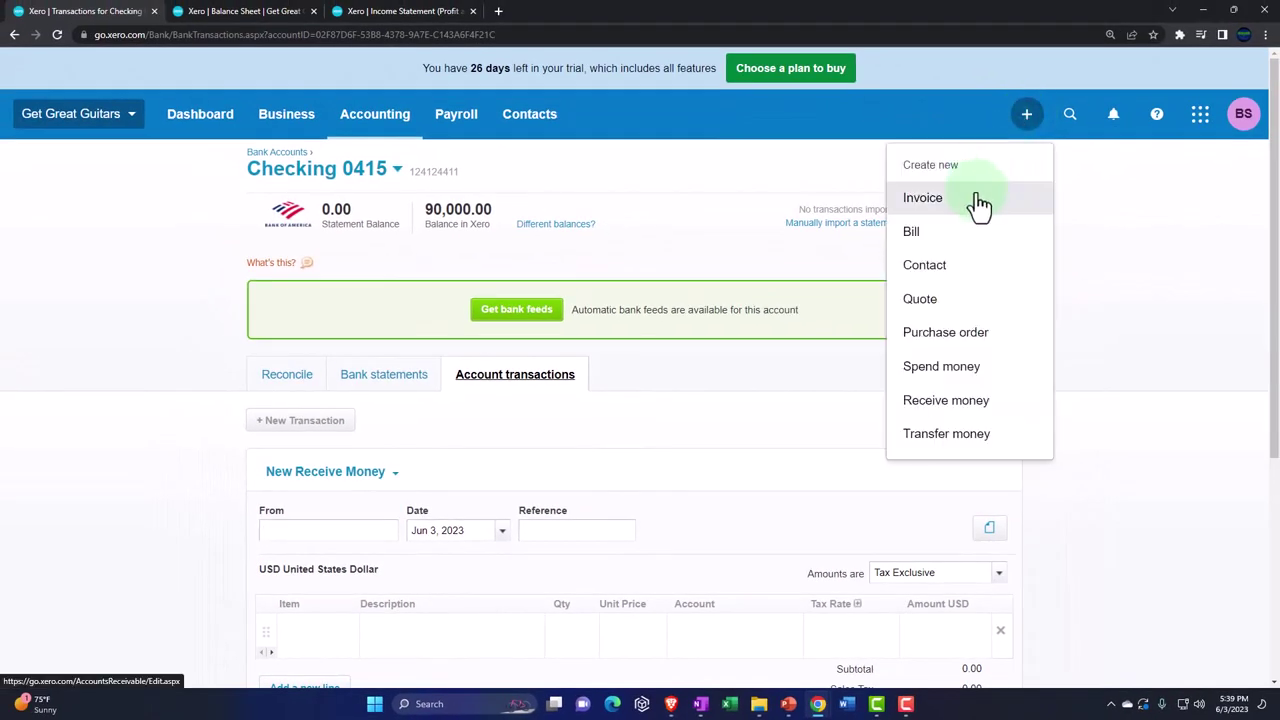
pyautogui.click(976, 265)
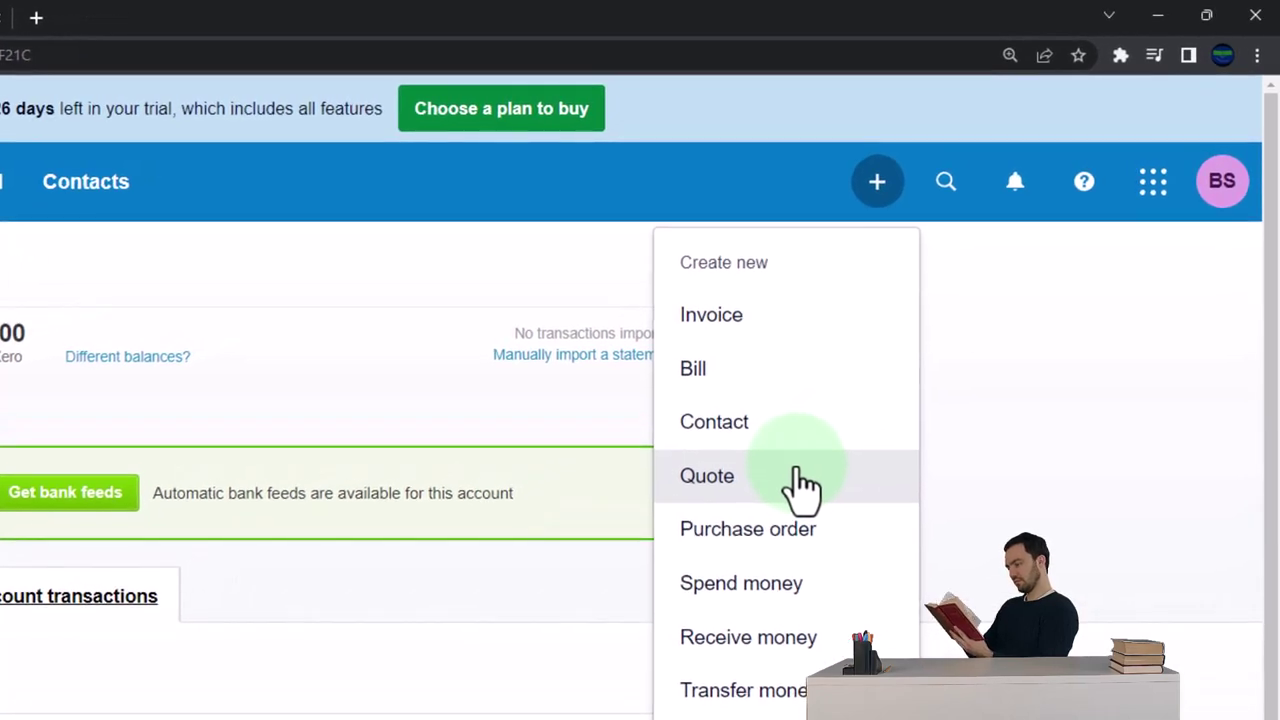
pyautogui.click(800, 480)
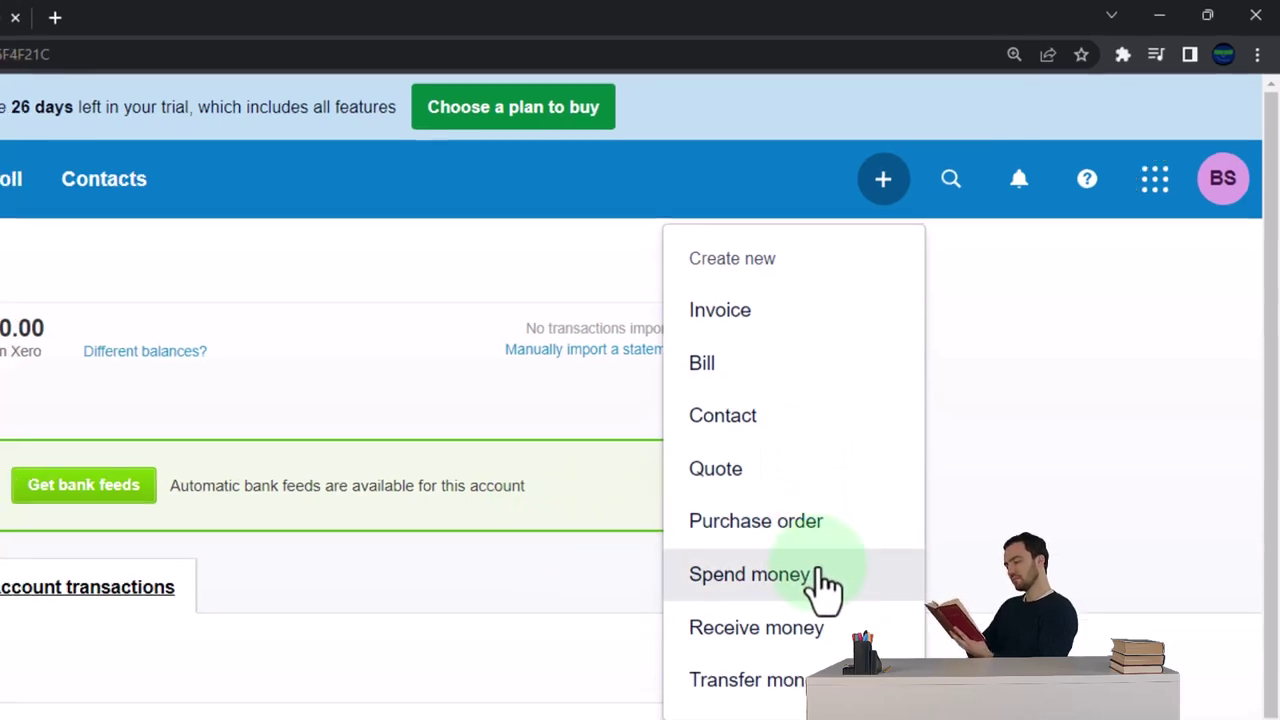
pyautogui.click(176, 403)
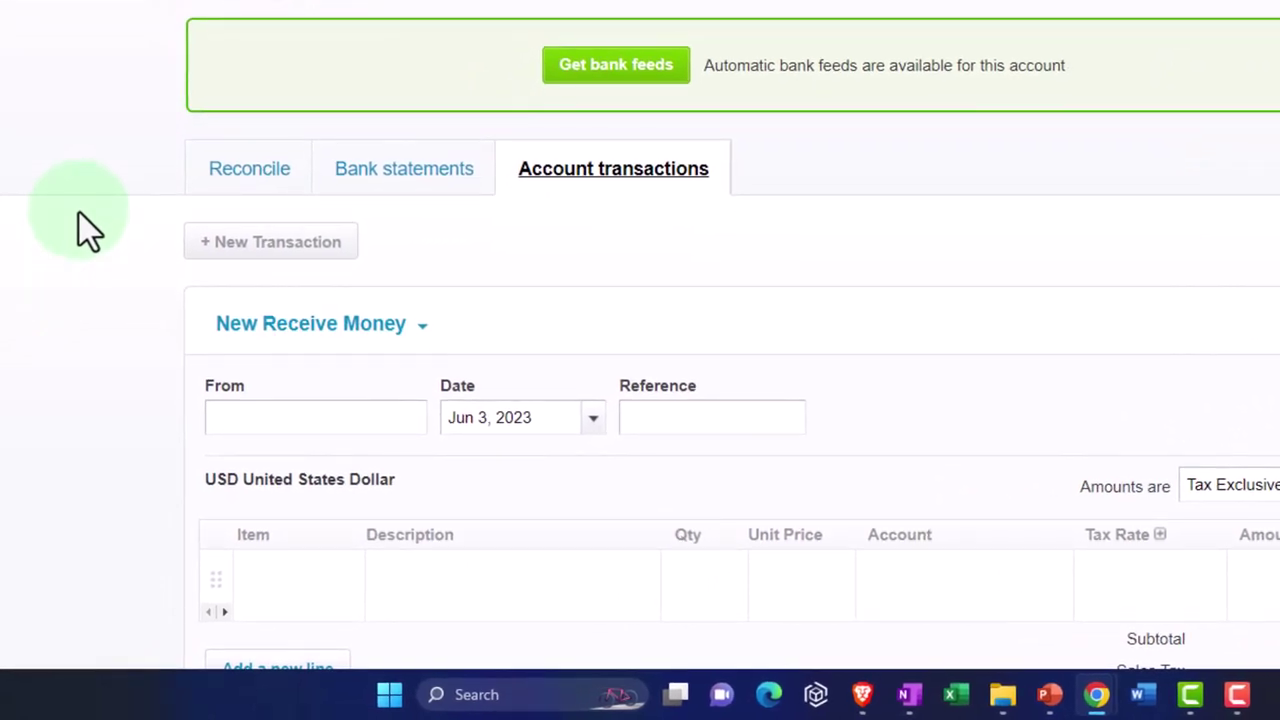
# - In the new Receive Money form, enter Bank as a new contact and set the date to Jan 2, 2023
pyautogui.scroll(-1, 89, 230)
pyautogui.scroll(-1, 89, 230)
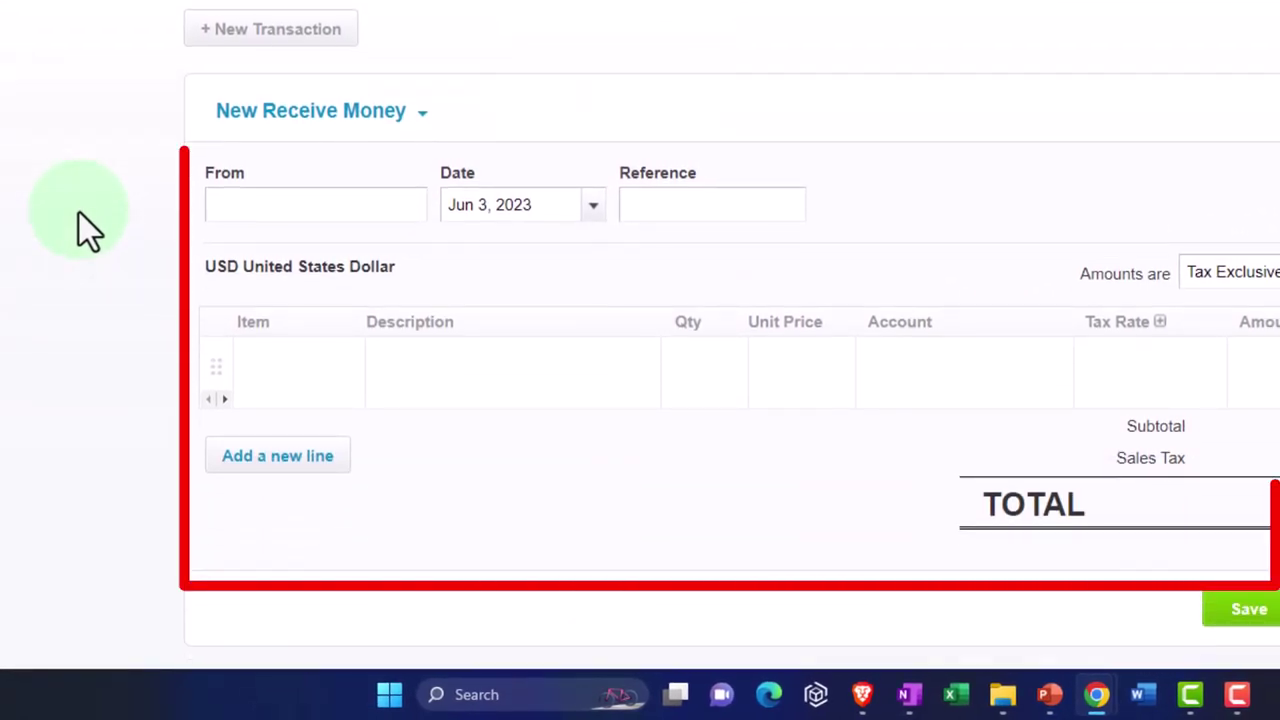
pyautogui.click(222, 207)
pyautogui.write('Bank')
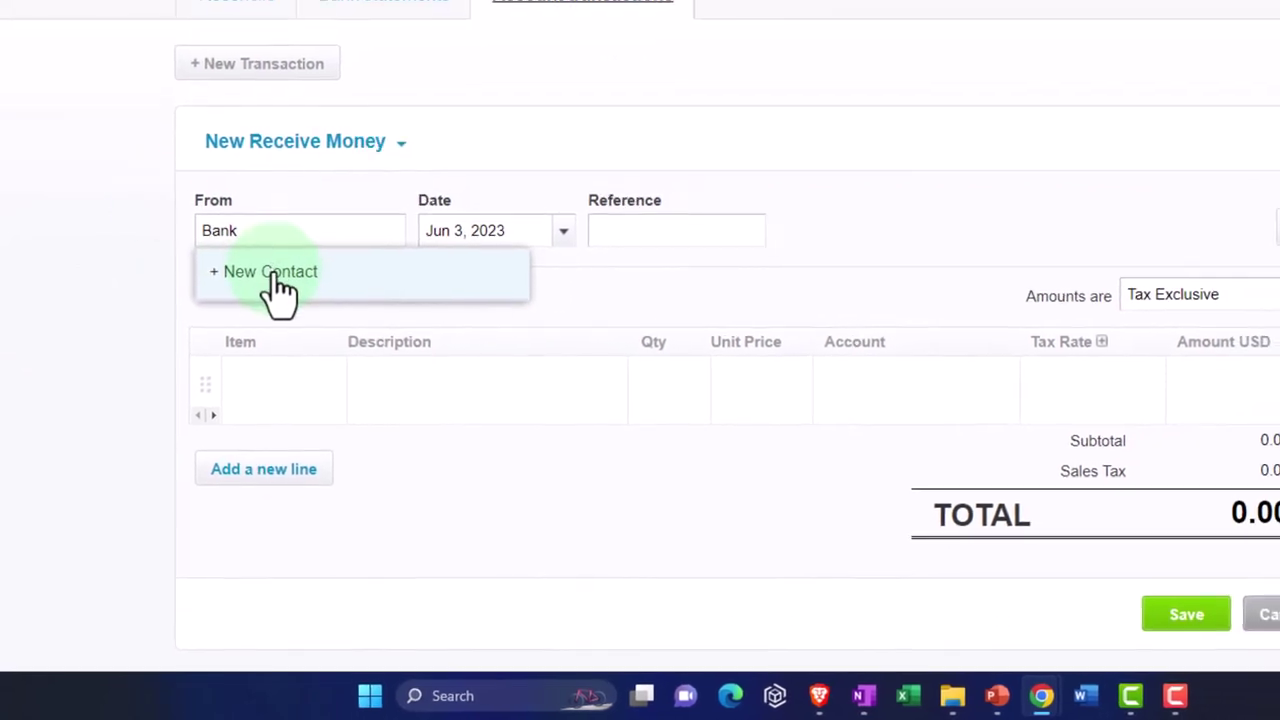
pyautogui.click(270, 280)
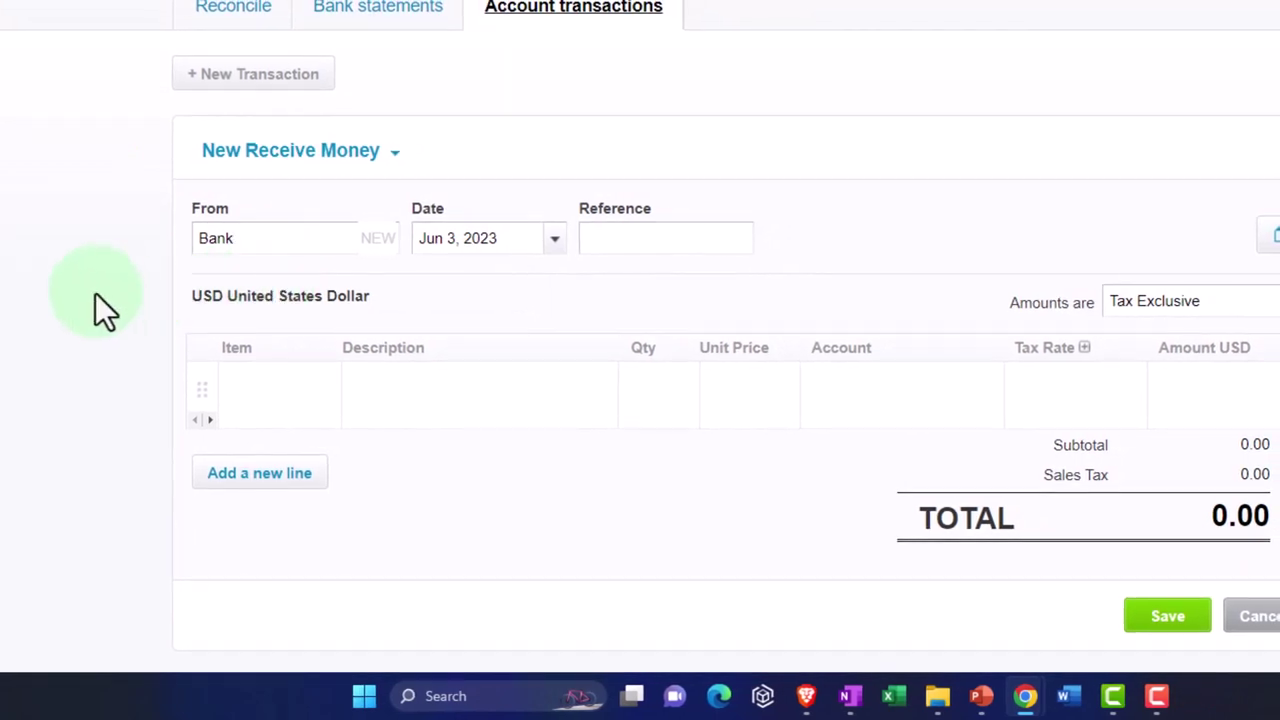
pyautogui.press('Tab')
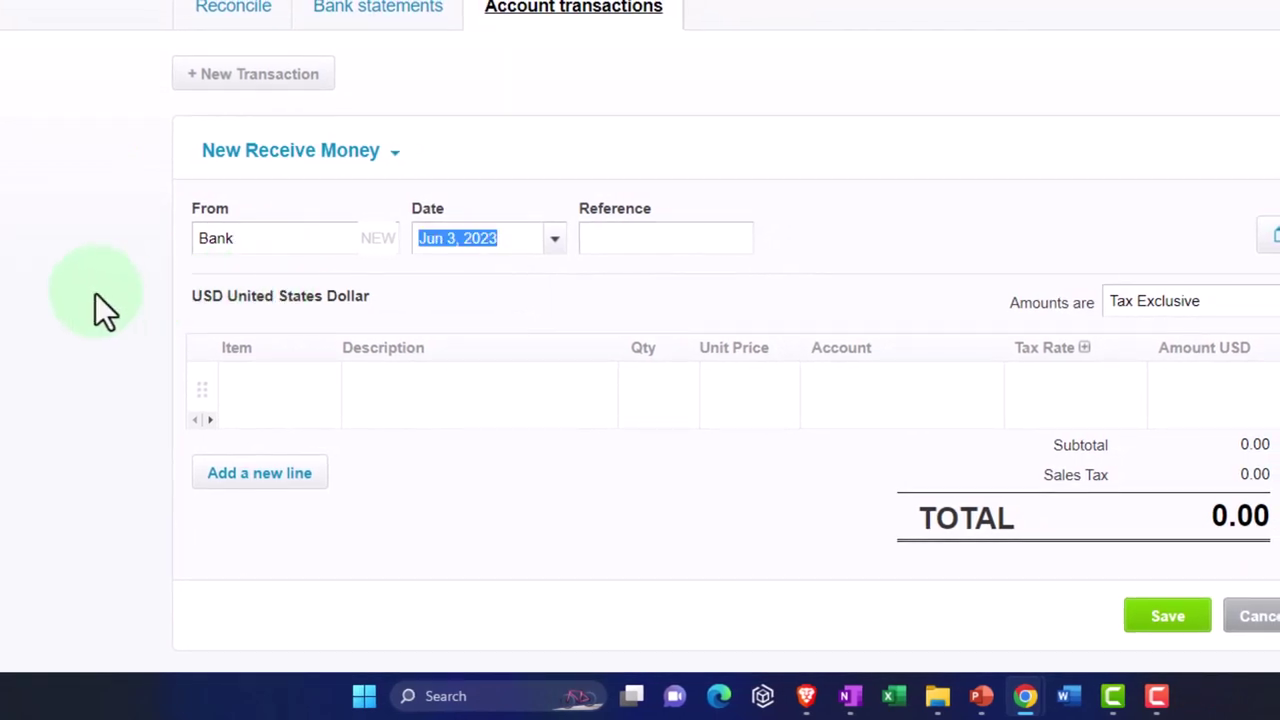
pyautogui.write('01/0')
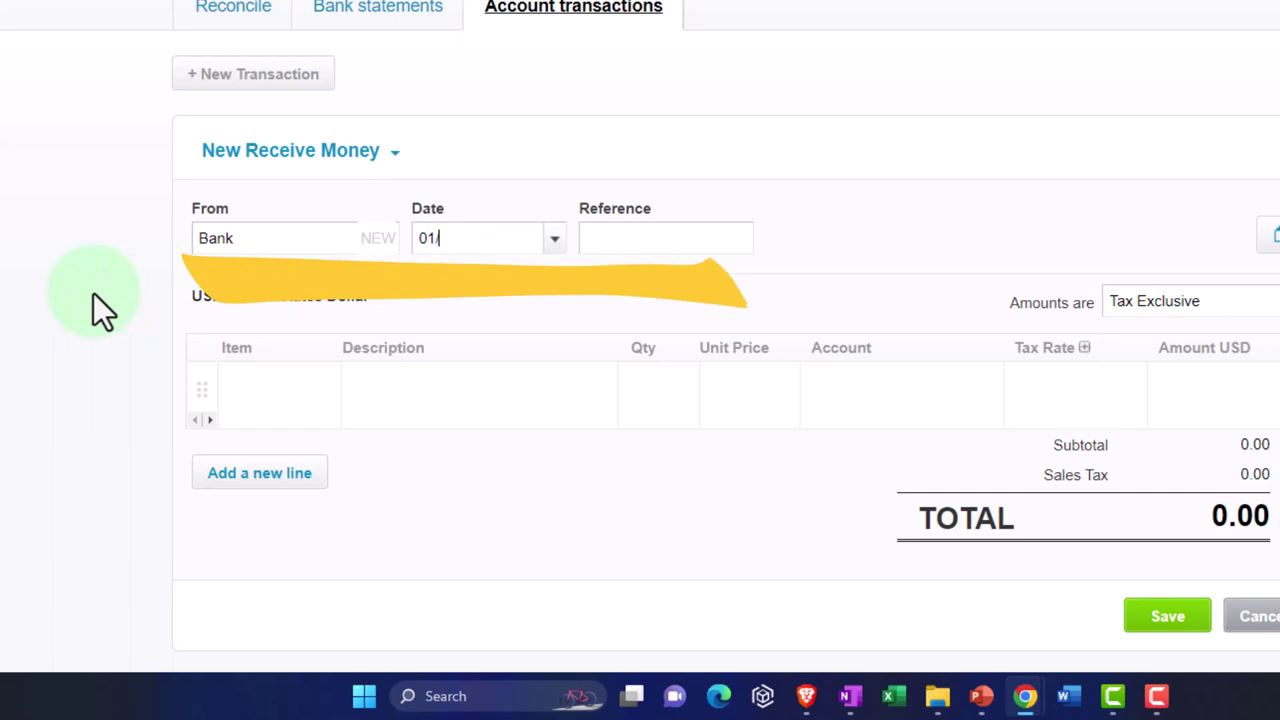
pyautogui.write('2/23')
pyautogui.press('Tab')
# - Fill in the transaction line with the description Loan, quantity 1 and unit price 25,000
pyautogui.press('Tab')
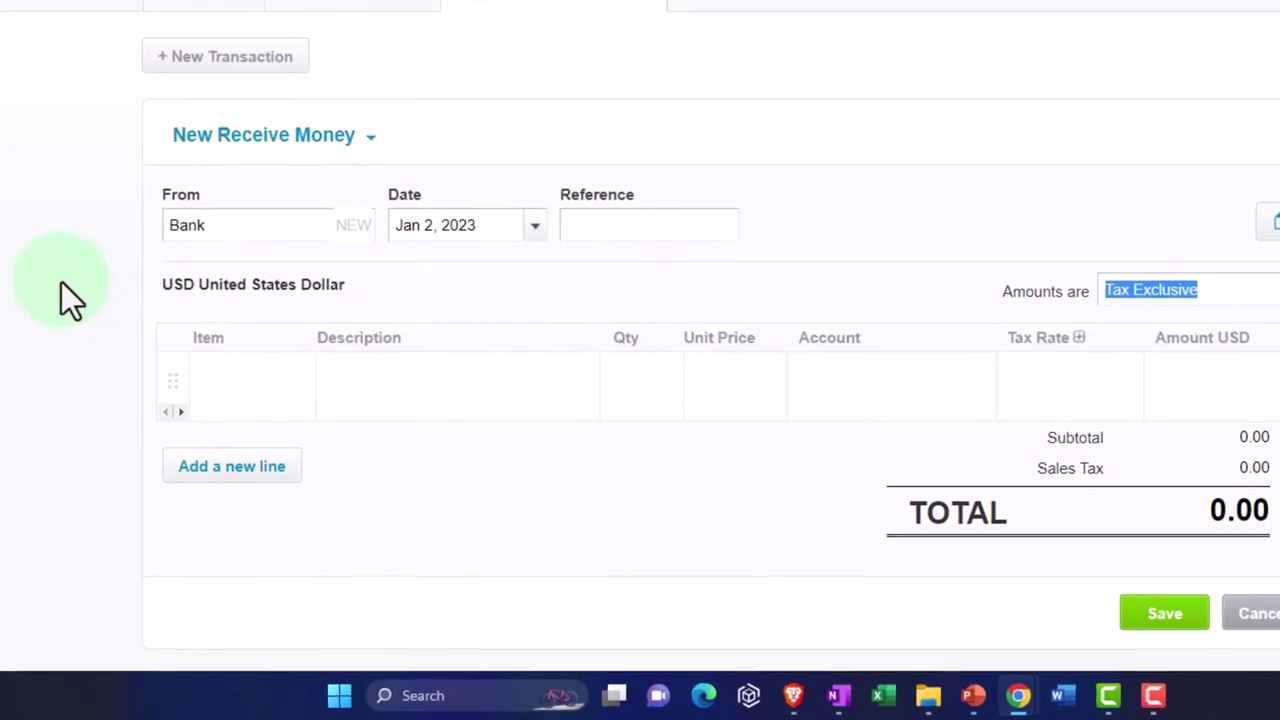
pyautogui.press('Tab')
pyautogui.press('Tab')
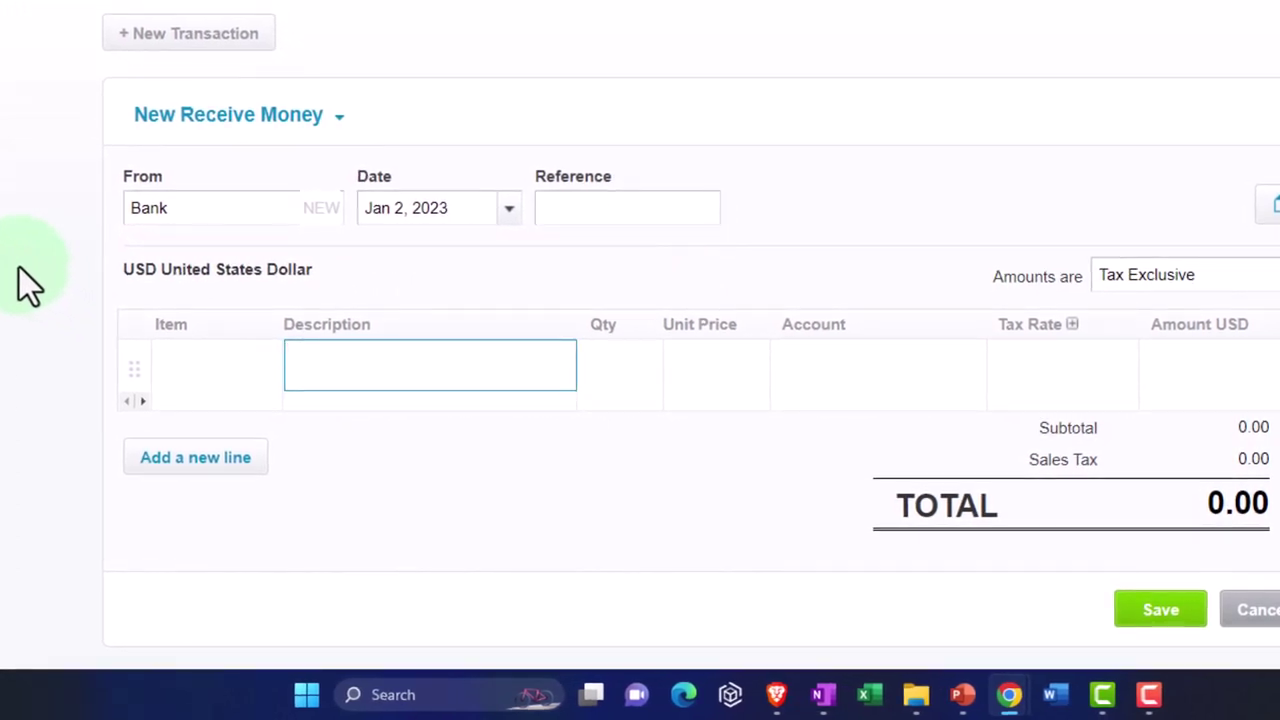
pyautogui.write('Loan')
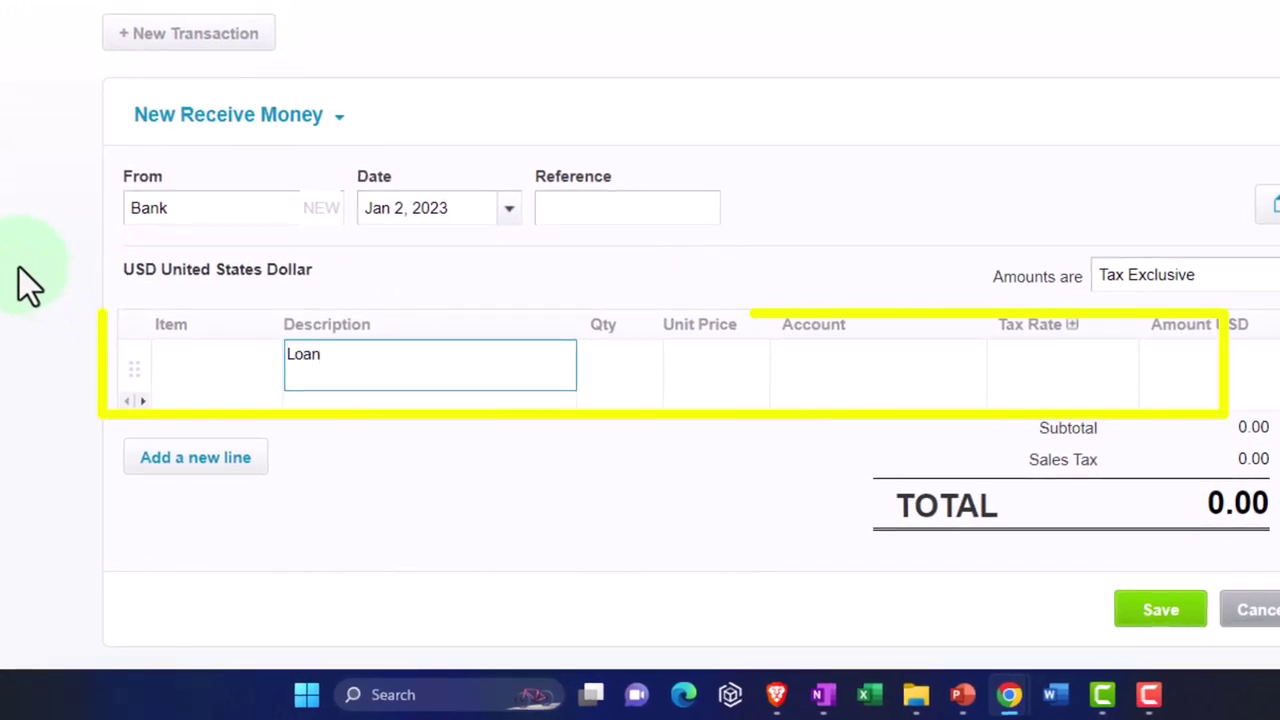
pyautogui.press('Tab')
pyautogui.write('1')
pyautogui.press('Tab')
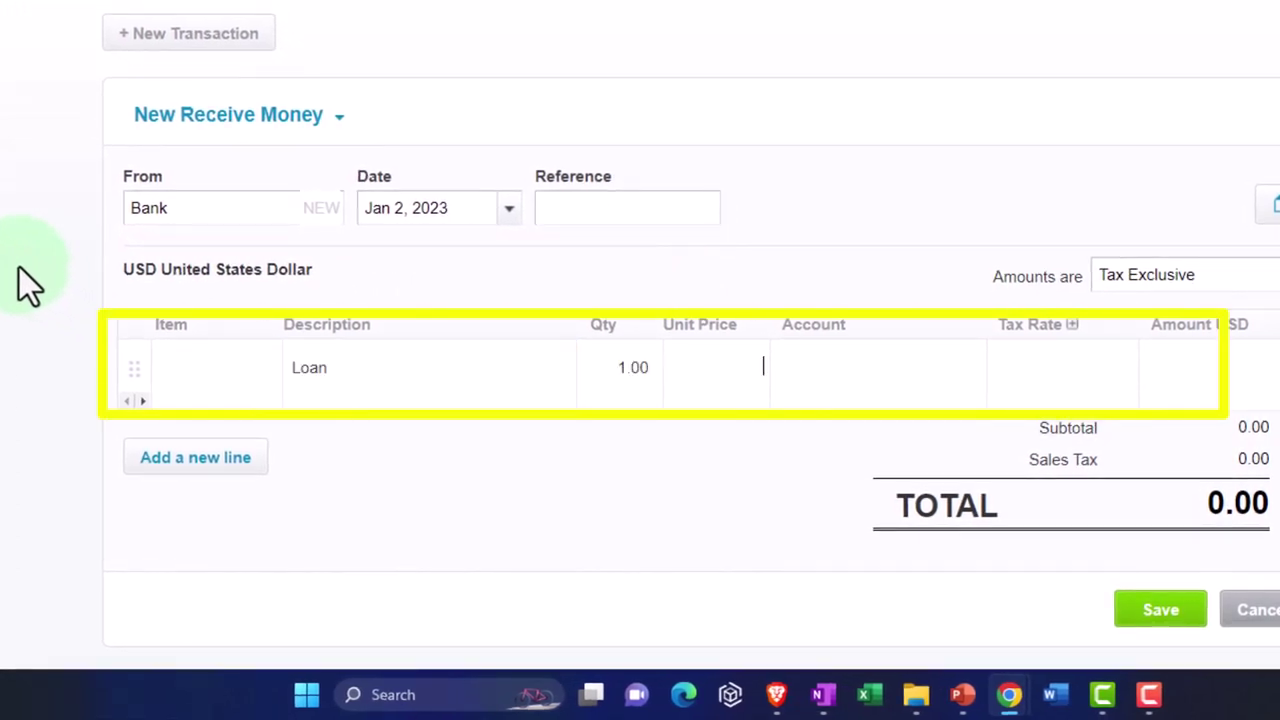
pyautogui.write('25000')
pyautogui.press('Tab')
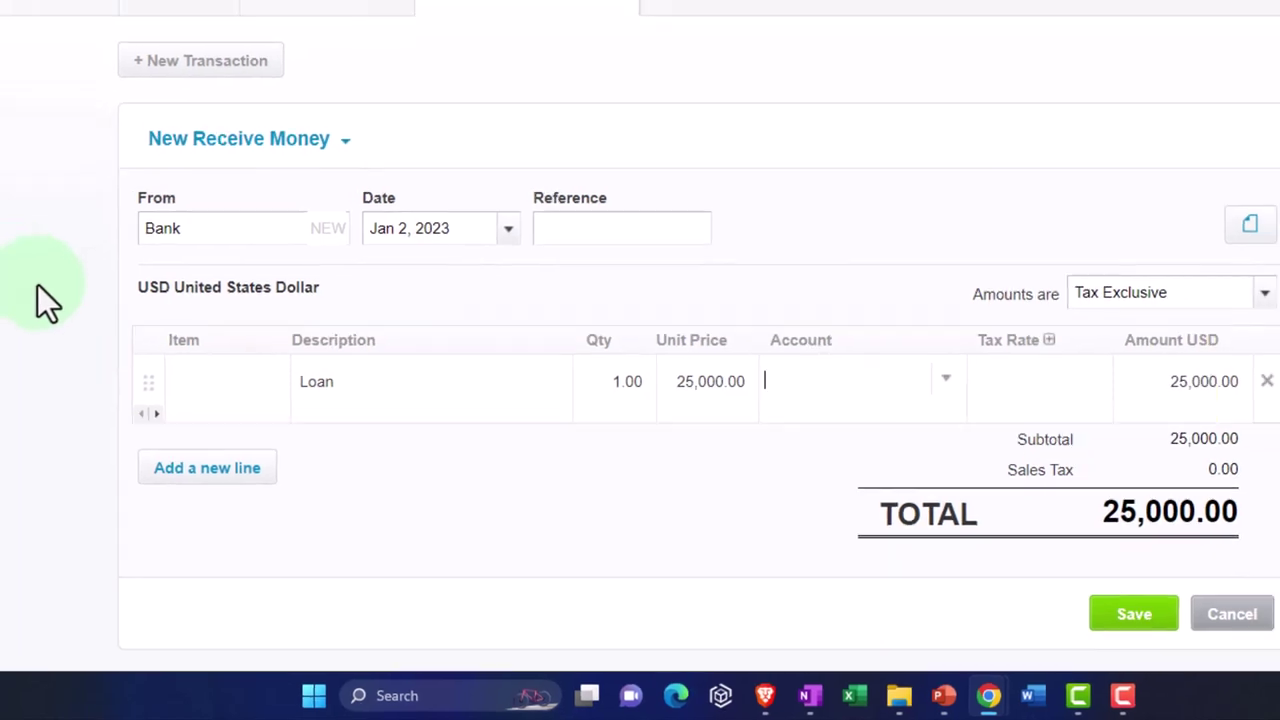
# - Examine the Loan Payable account under current liabilities on the Dec 31, 2023 balance sheet
pyautogui.click(255, 11)
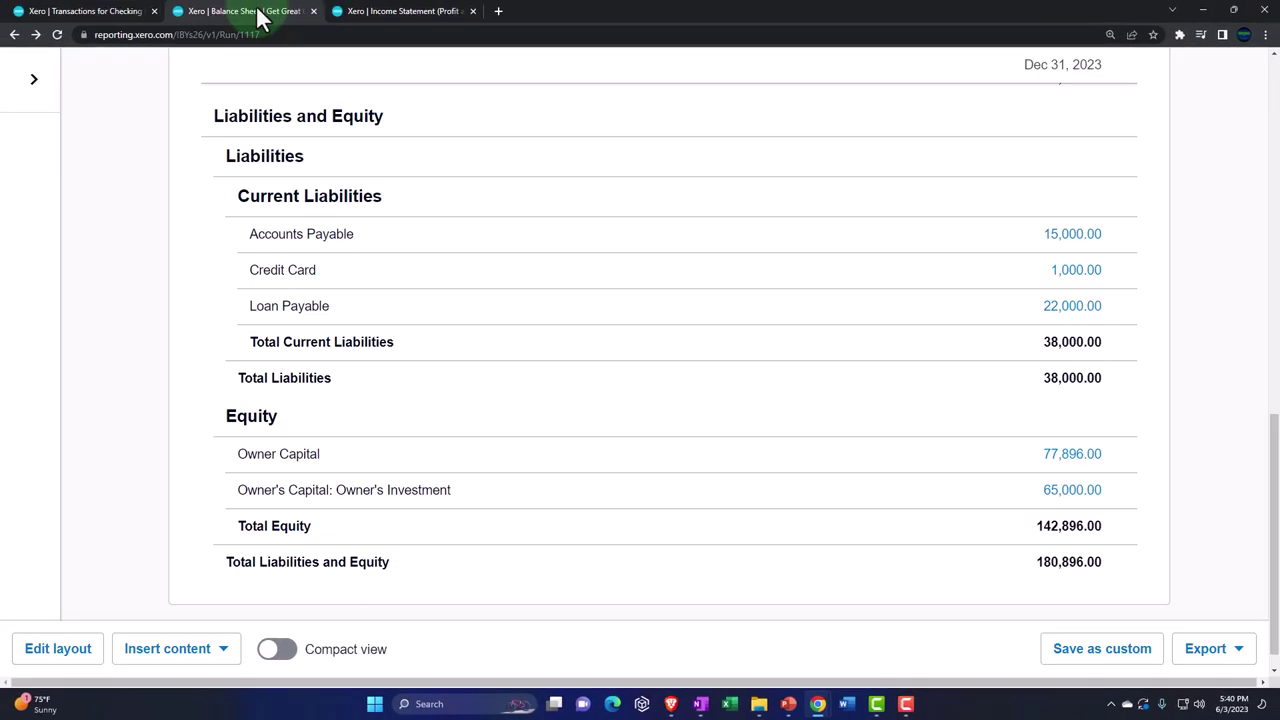
pyautogui.scroll(1, 792, 432)
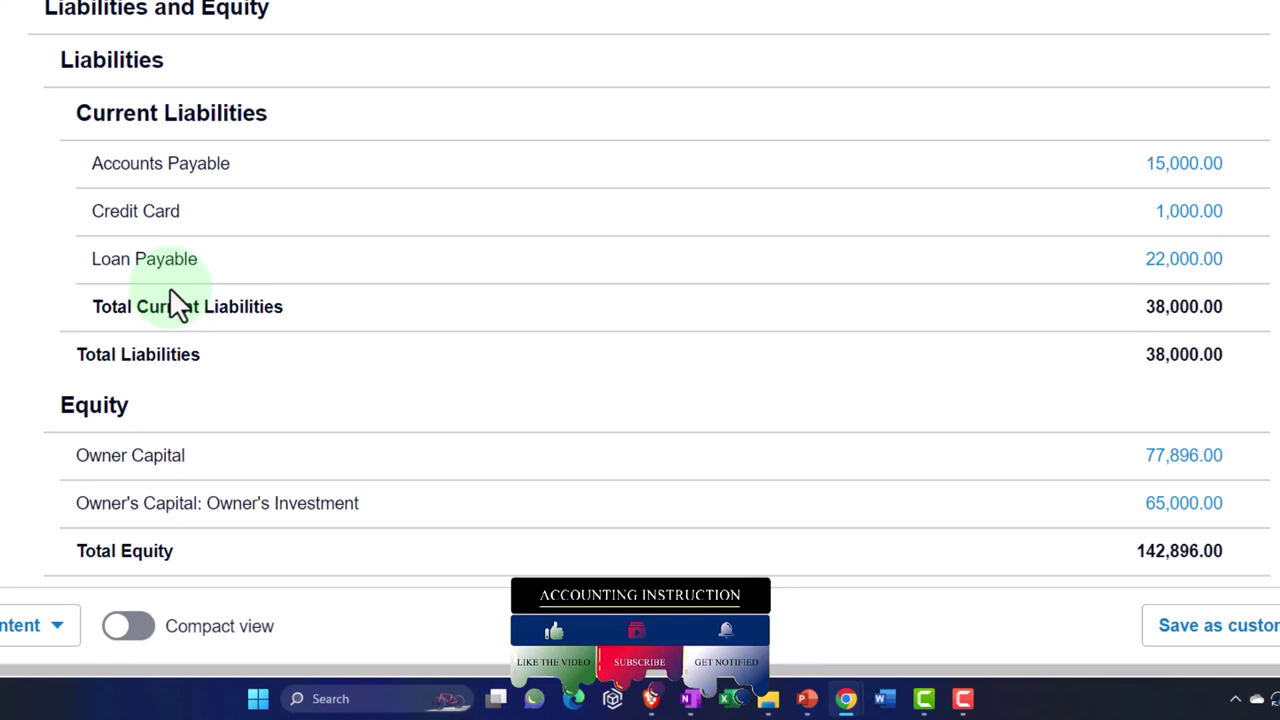
pyautogui.scroll(-1, 175, 273)
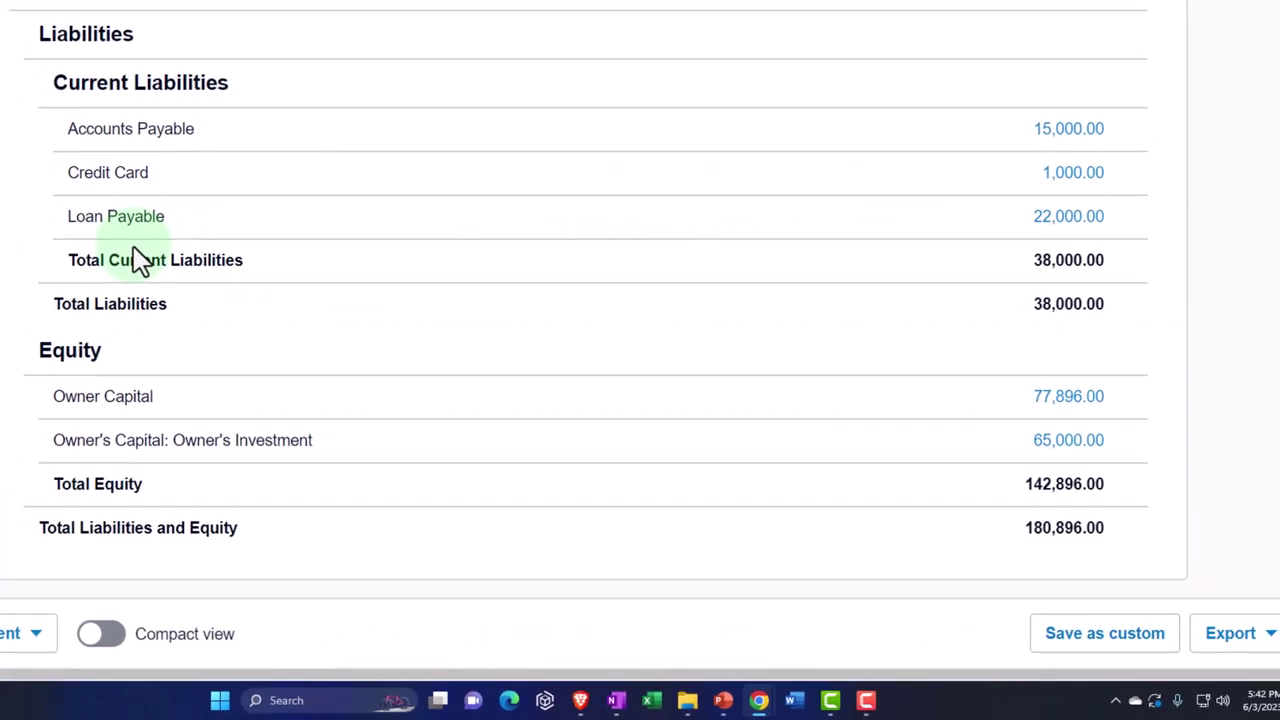
# - Return to the Receive Money form, assign the Loan line to account 2400 - Loan Payable, and save the transaction
pyautogui.scroll(3, 133, 248)
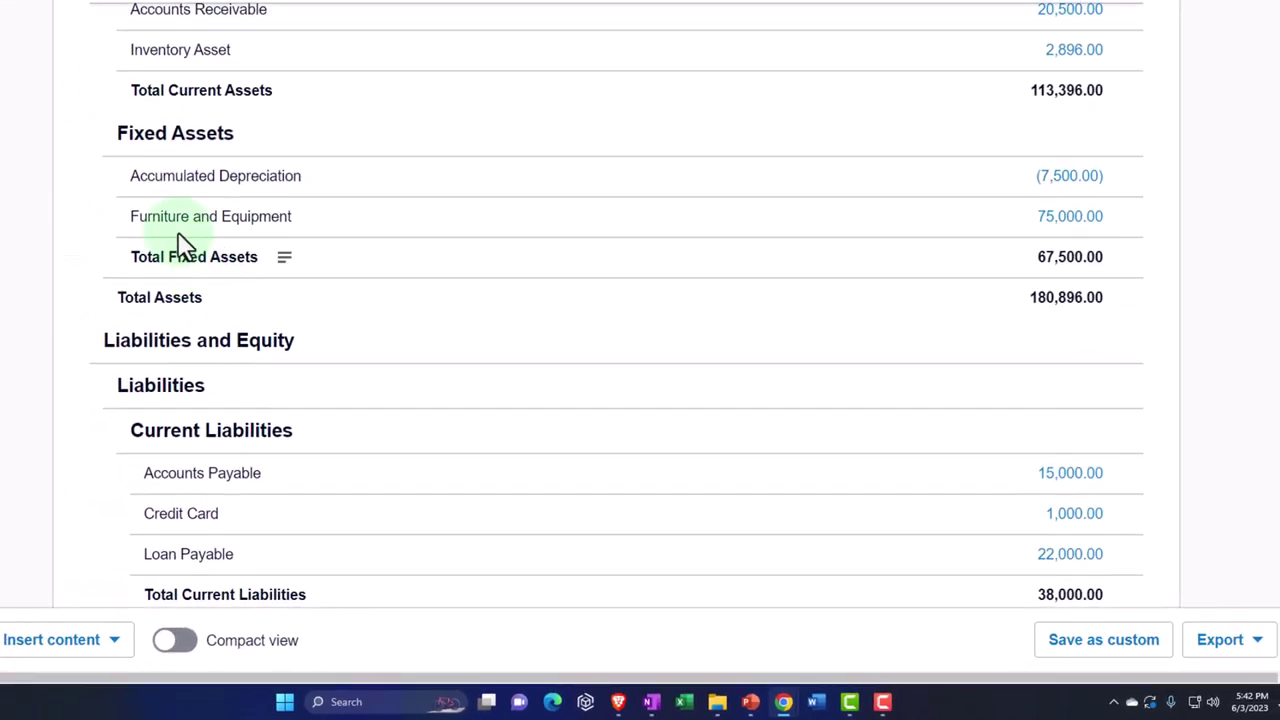
pyautogui.click(105, 12)
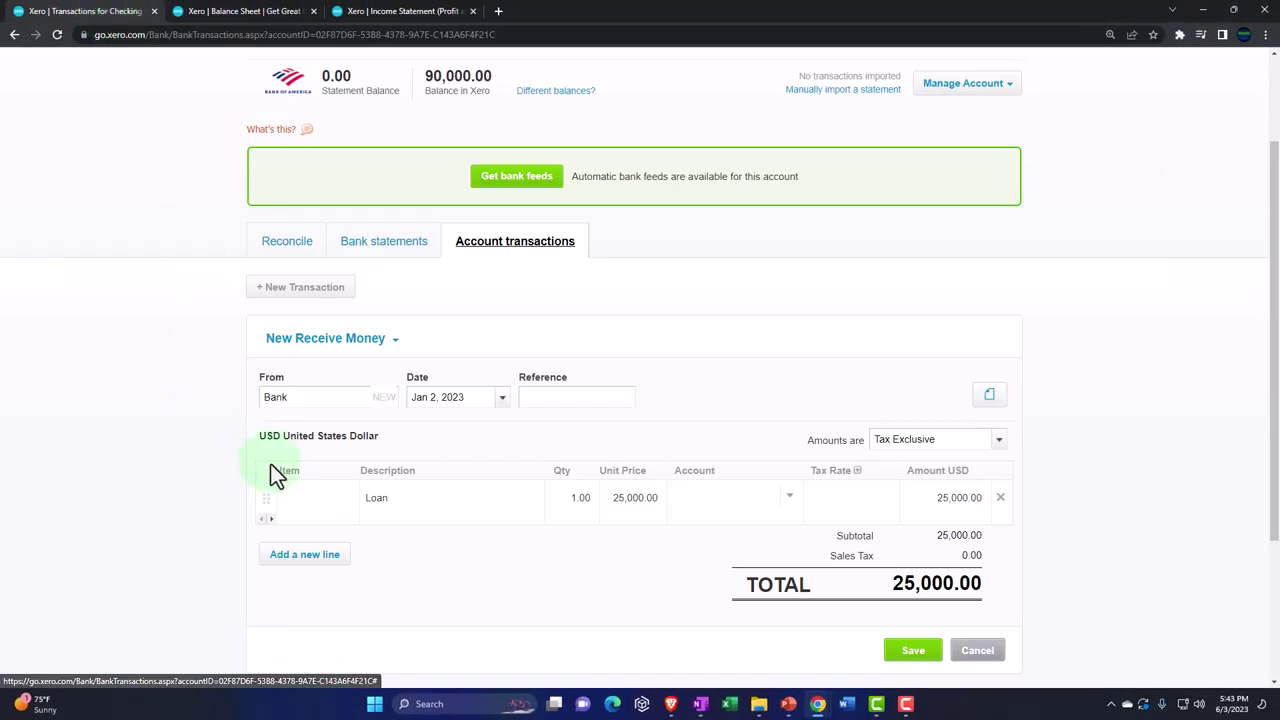
pyautogui.click(786, 503)
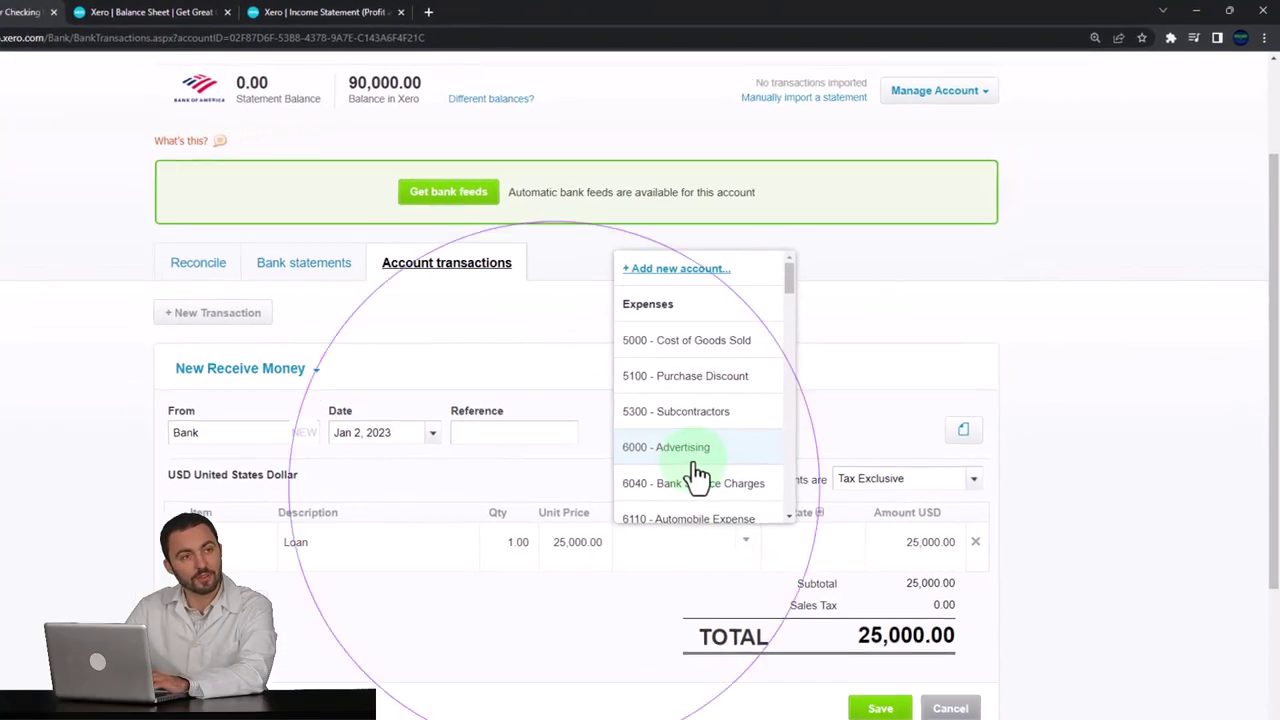
pyautogui.scroll(-5, 745, 445)
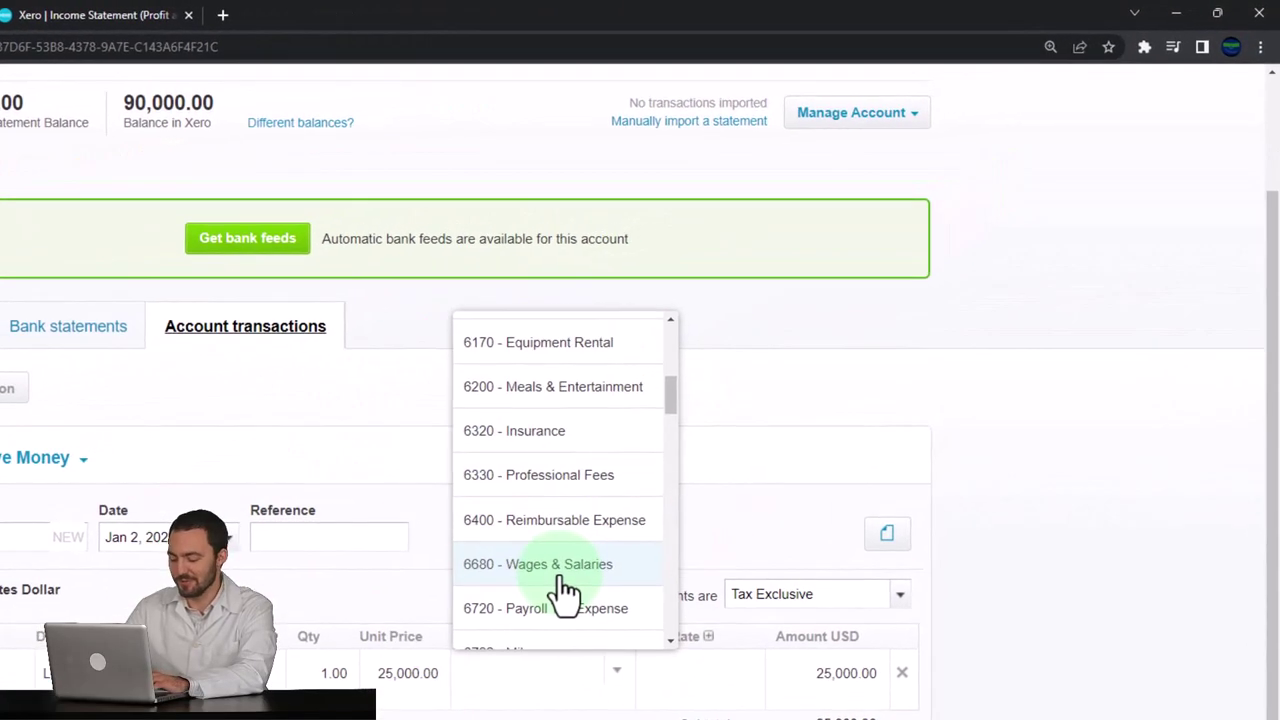
pyautogui.write('loa')
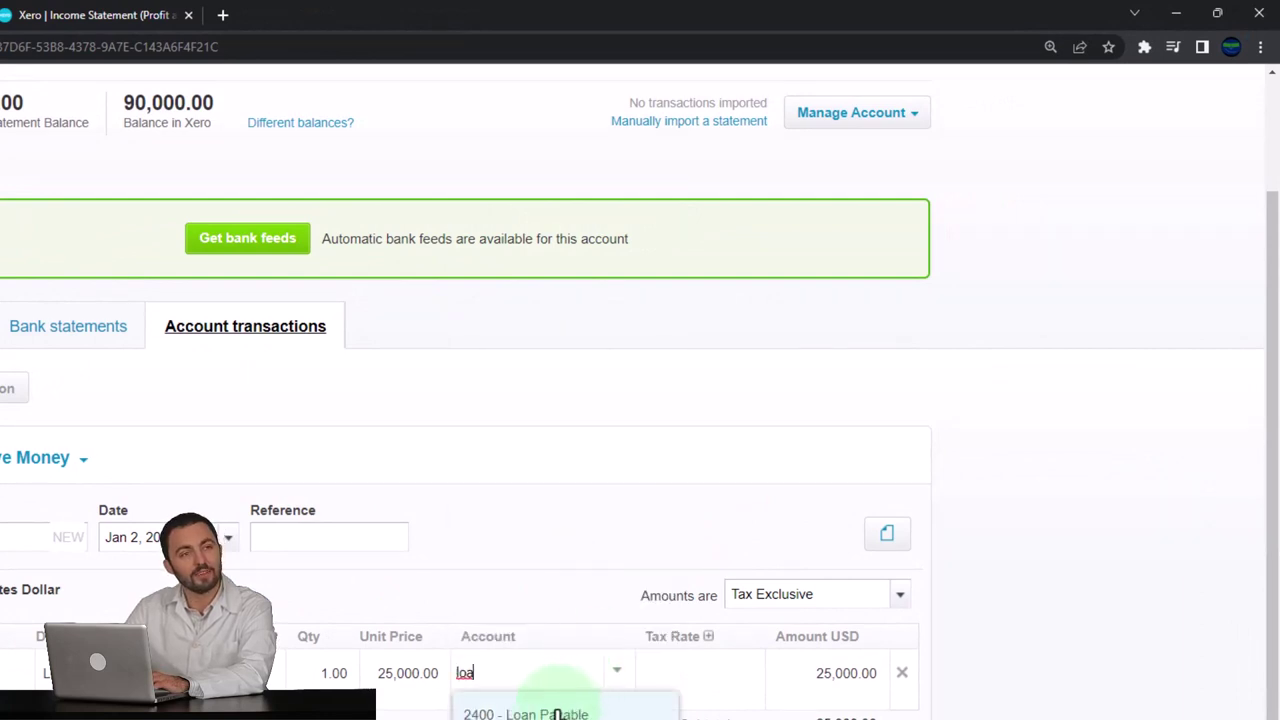
pyautogui.click(549, 714)
pyautogui.press('Tab')
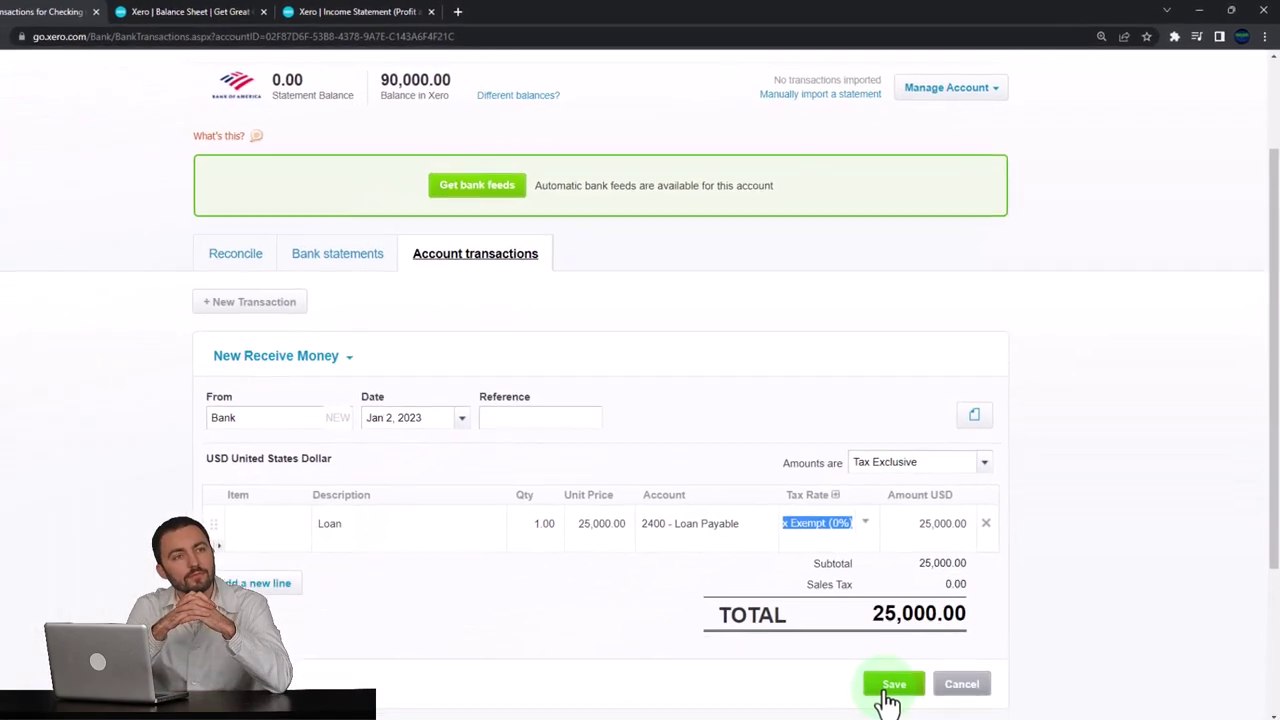
pyautogui.click(906, 652)
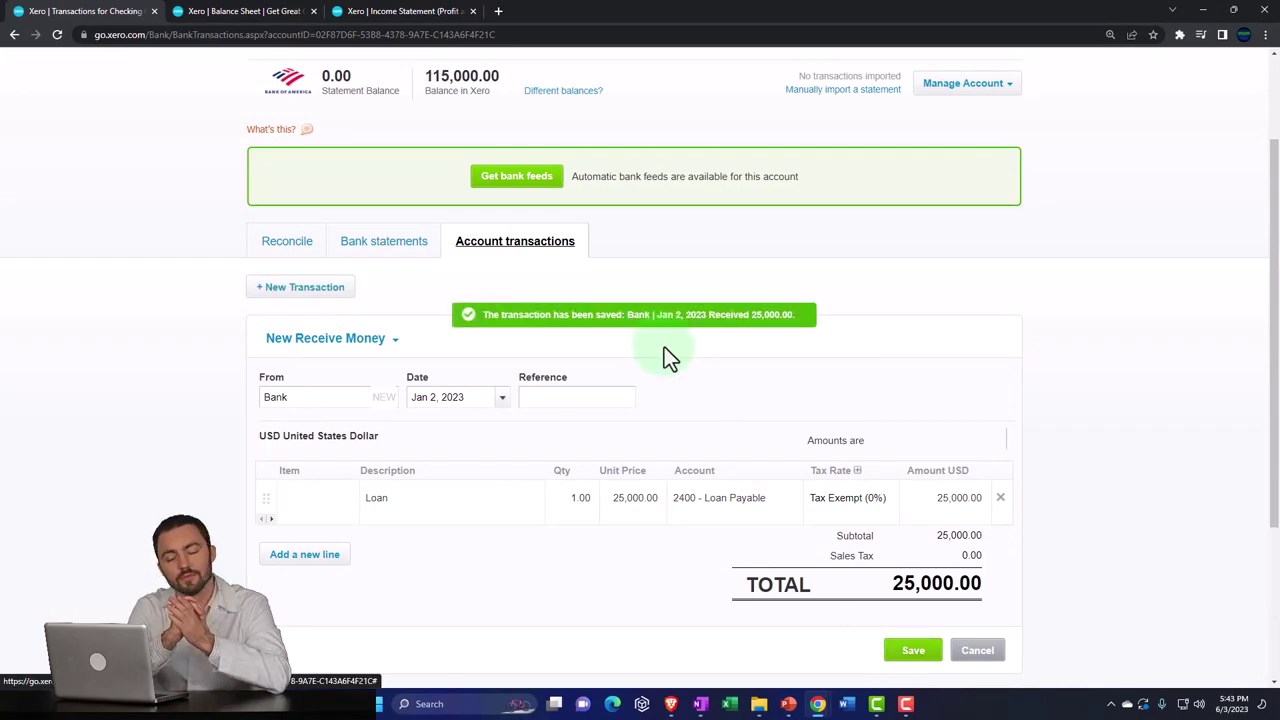
# - Refresh the Dec 31, 2023 balance sheet and check its current and fixed assets
pyautogui.click(240, 14)
pyautogui.scroll(5, 894, 380)
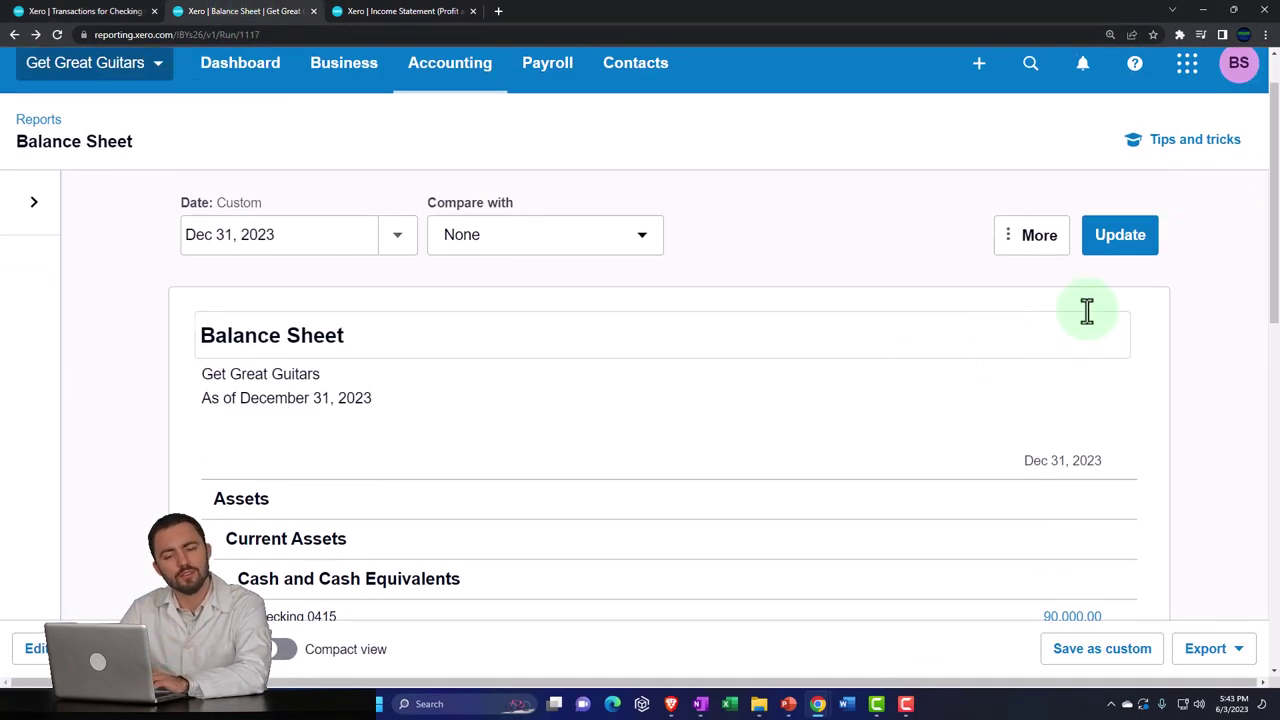
pyautogui.click(1125, 238)
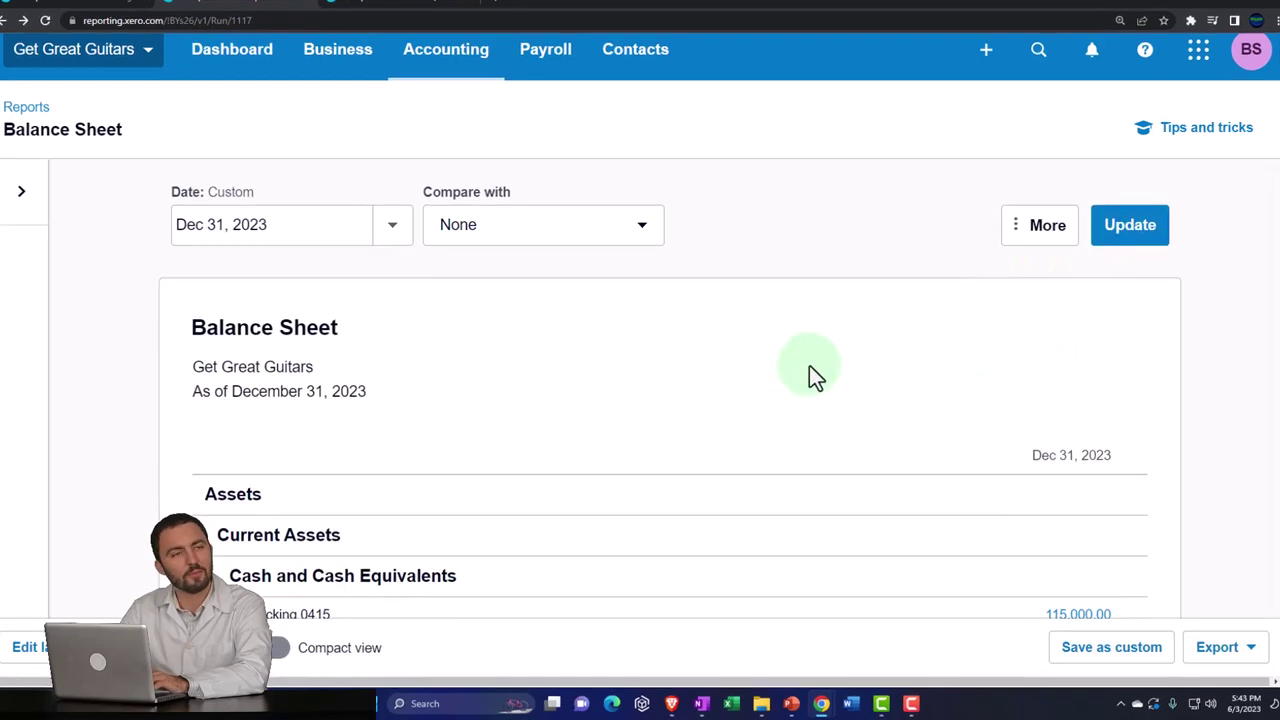
pyautogui.scroll(-5, 830, 345)
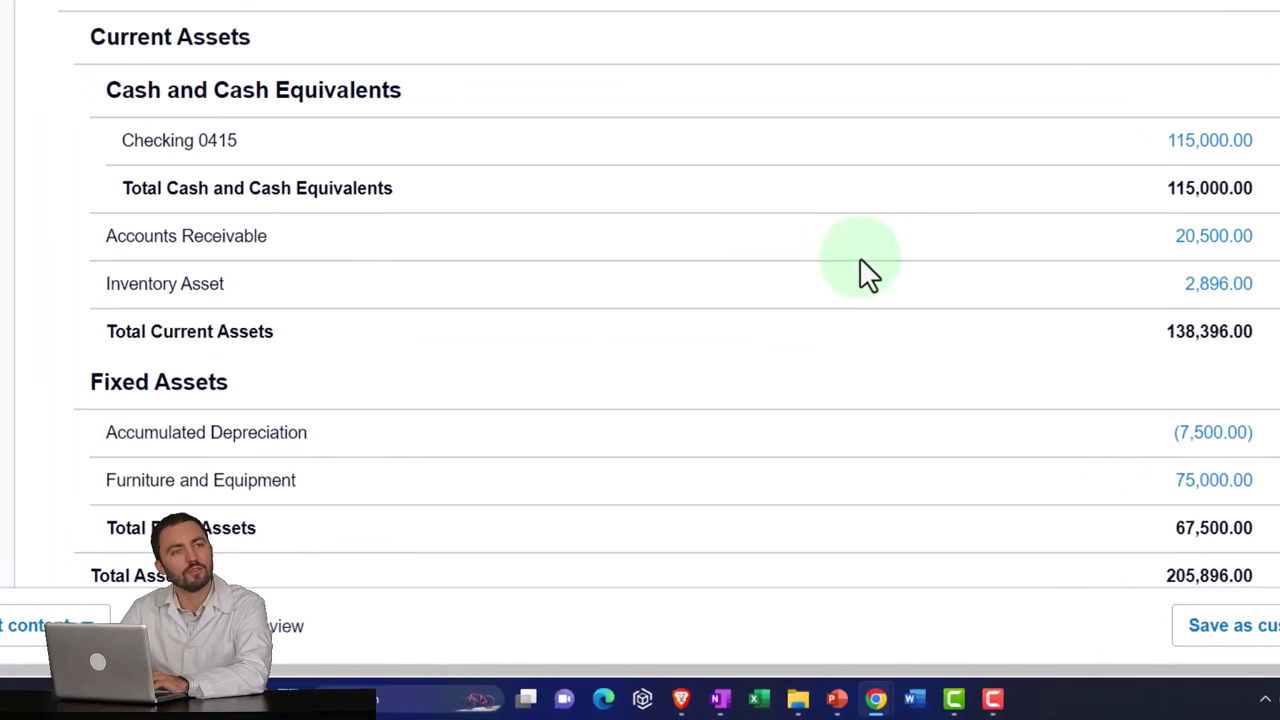
# - Drill into the Checking 0415 balance to view its transactions, and return to the balance sheet
pyautogui.click(1198, 145)
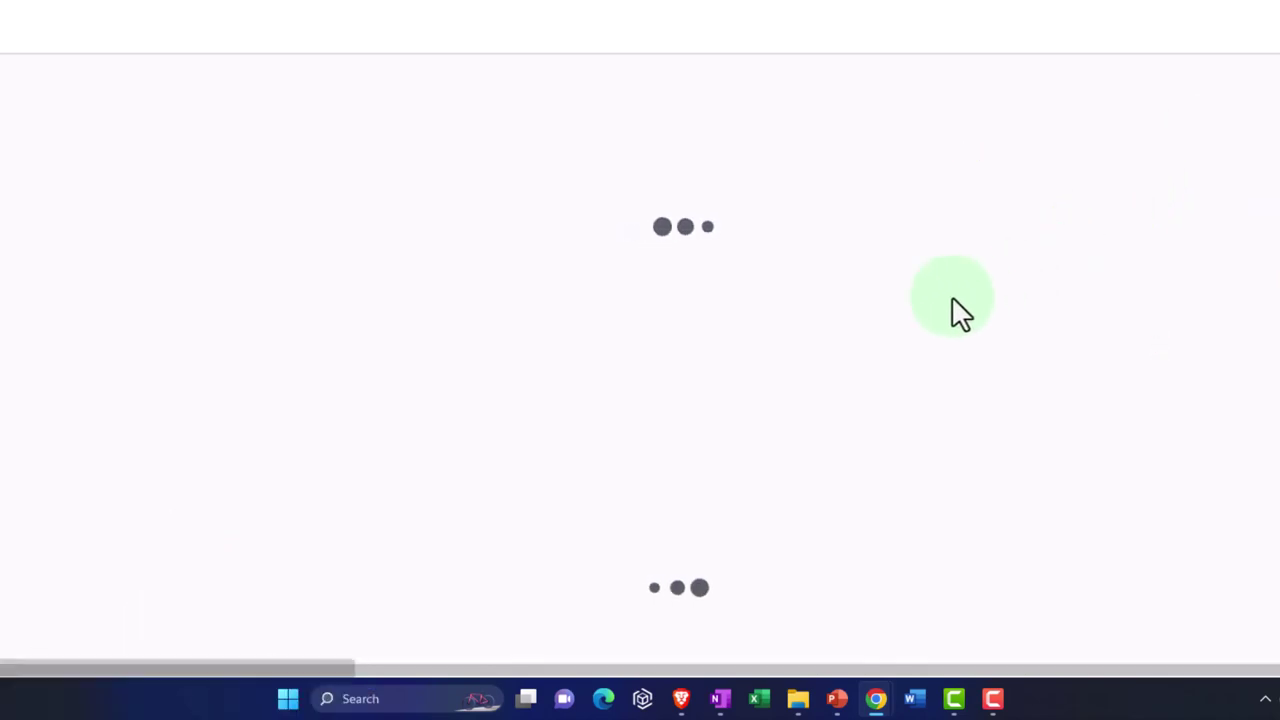
pyautogui.scroll(-3, 894, 314)
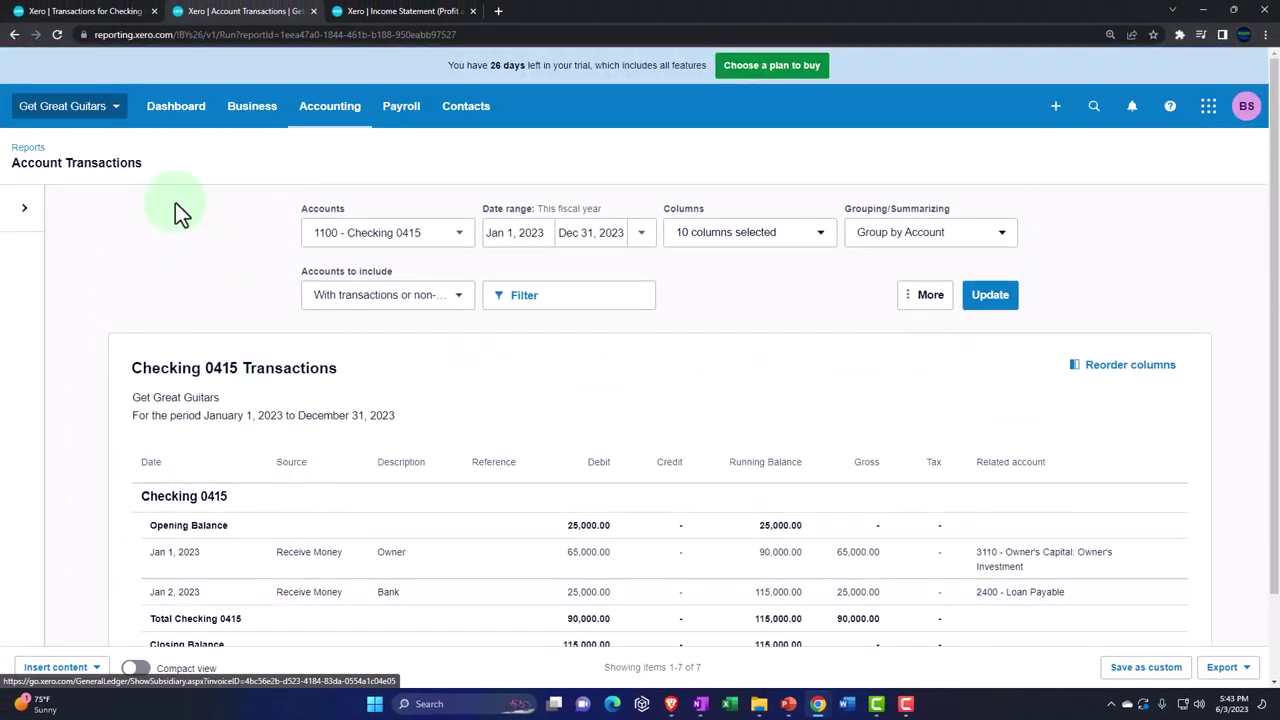
pyautogui.click(14, 34)
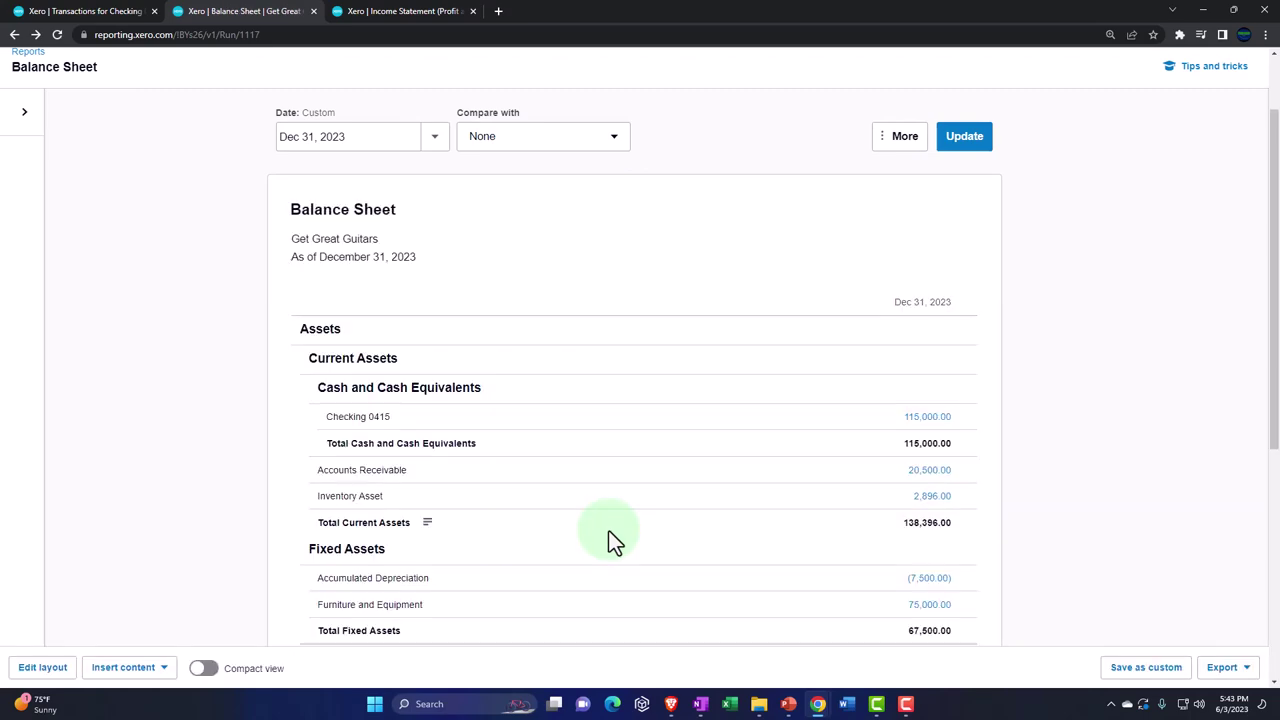
# - Examine the checking balance, total assets, Loan Payable and equity on the enlarged Dec 31, 2023 balance sheet
pyautogui.hotkey('ctrl', '+')
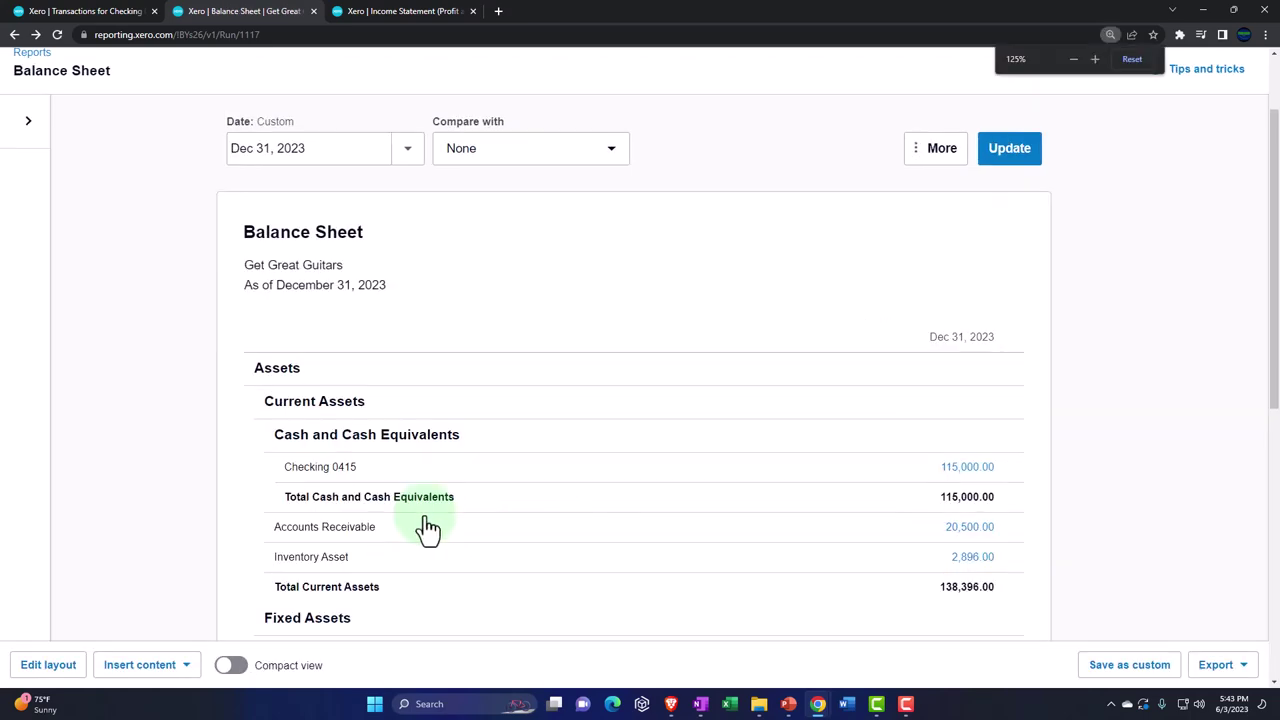
pyautogui.hotkey('ctrl', '+')
pyautogui.scroll(-4, 429, 526)
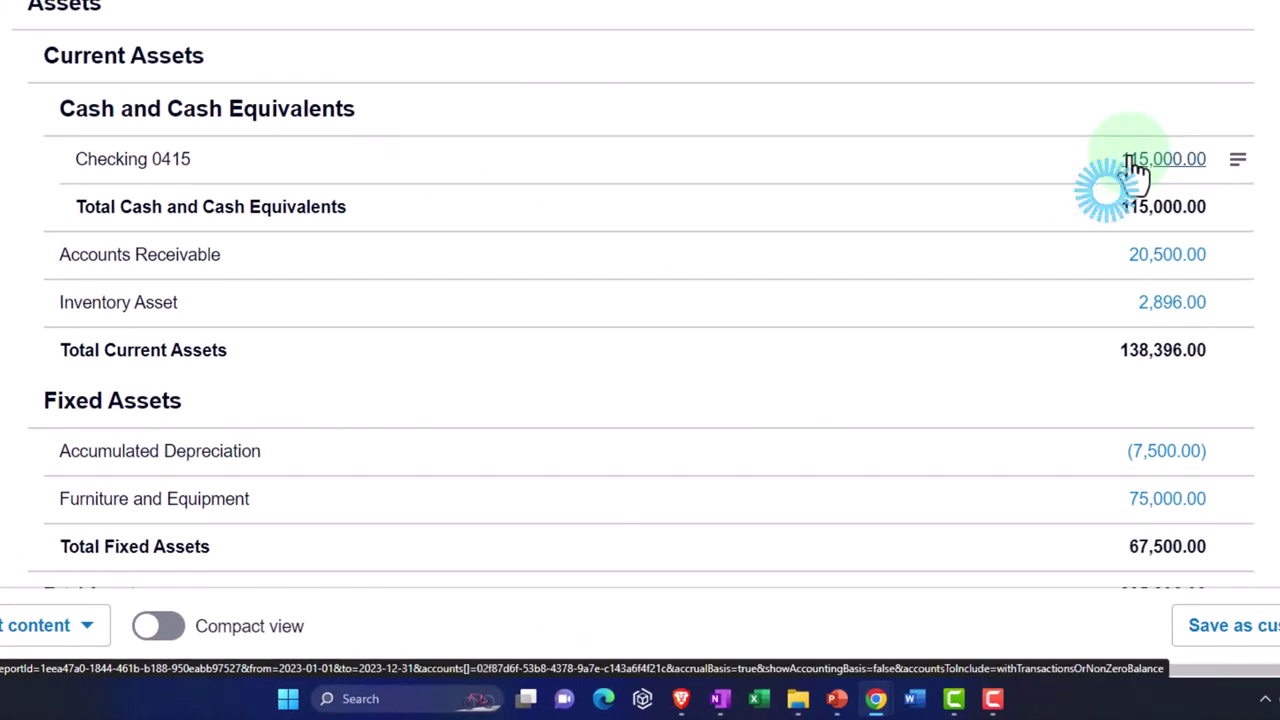
pyautogui.scroll(-3, 1134, 175)
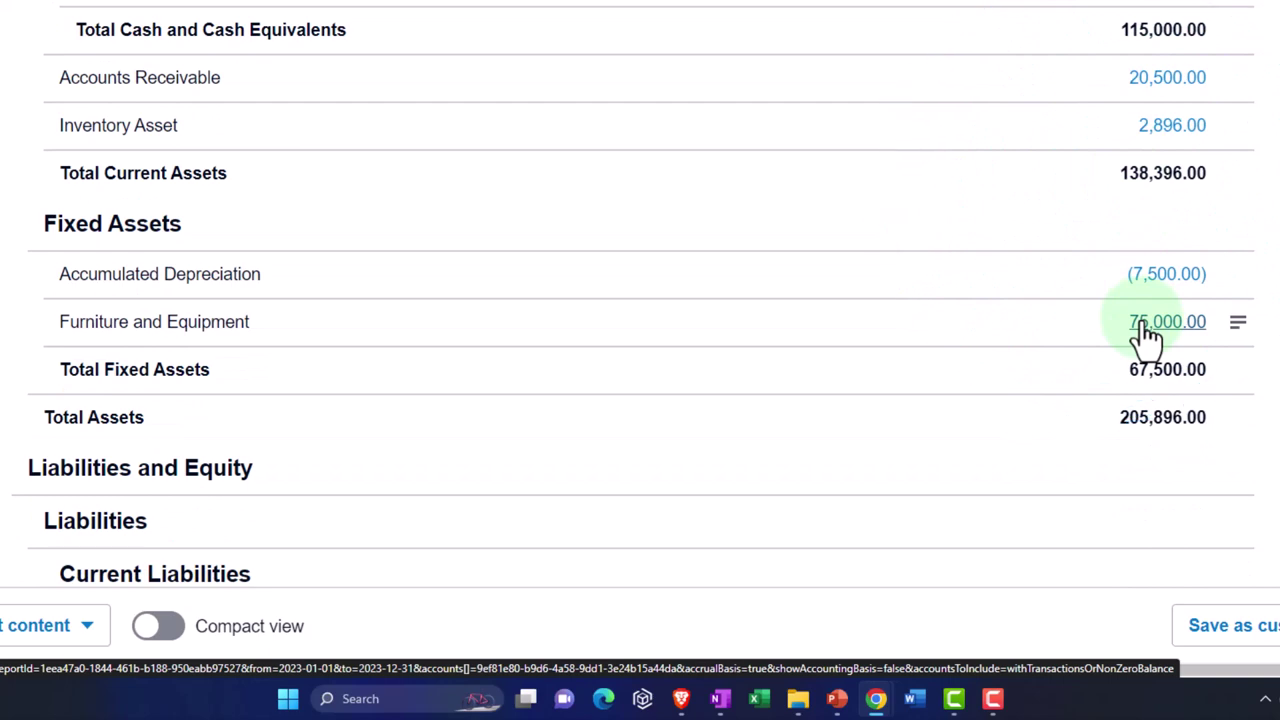
pyautogui.scroll(-5, 1145, 335)
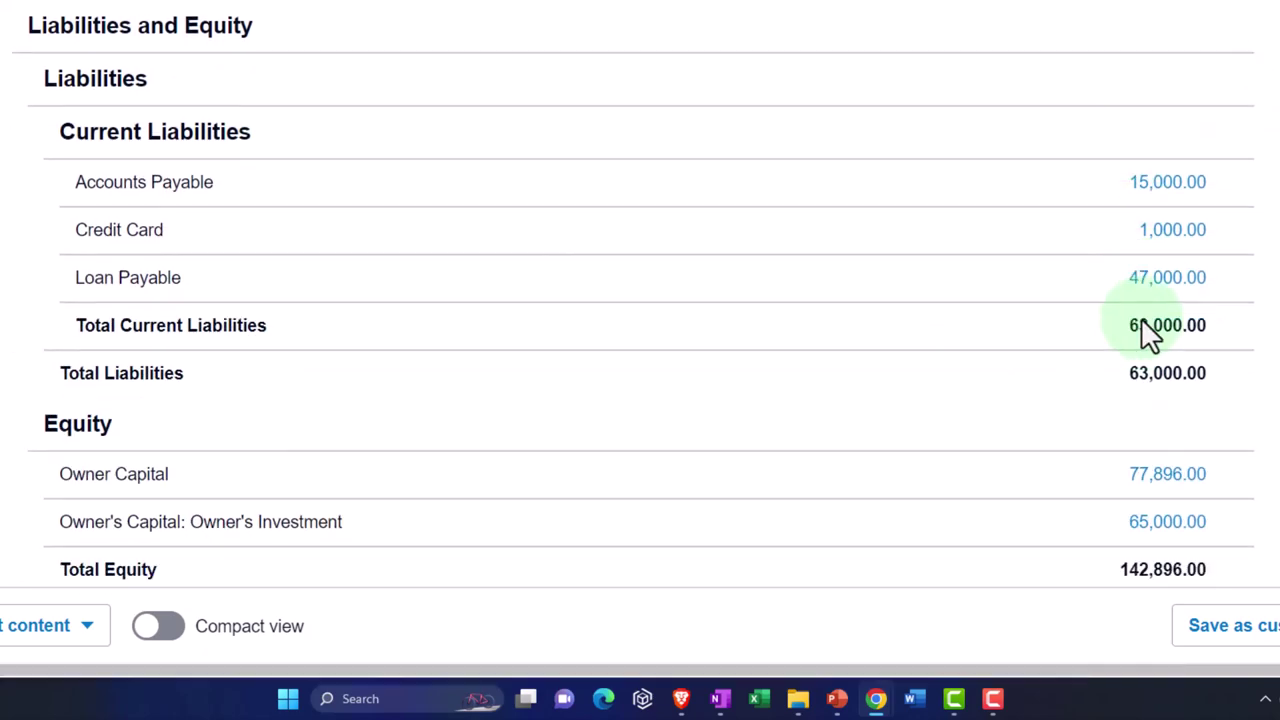
pyautogui.scroll(-1, 1141, 320)
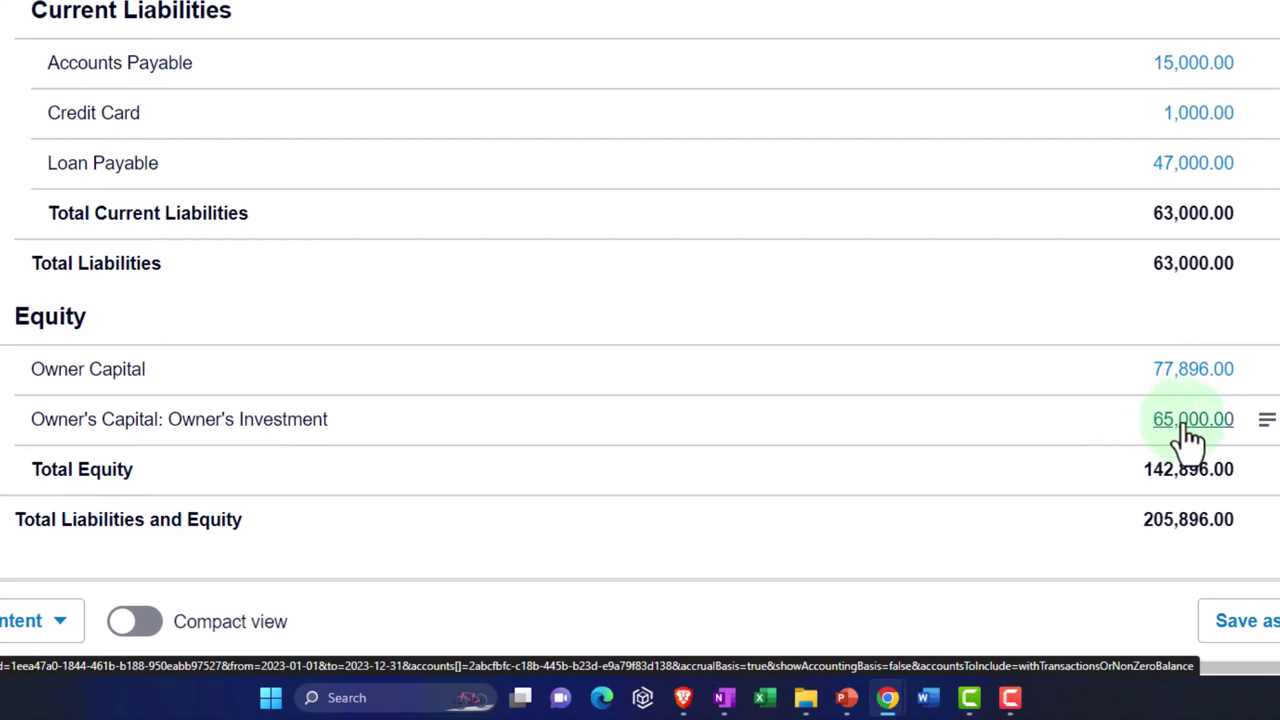
# - Drill into the Loan Payable balance and open the Jan 2, 2023 Bank loan transaction
pyautogui.click(1214, 178)
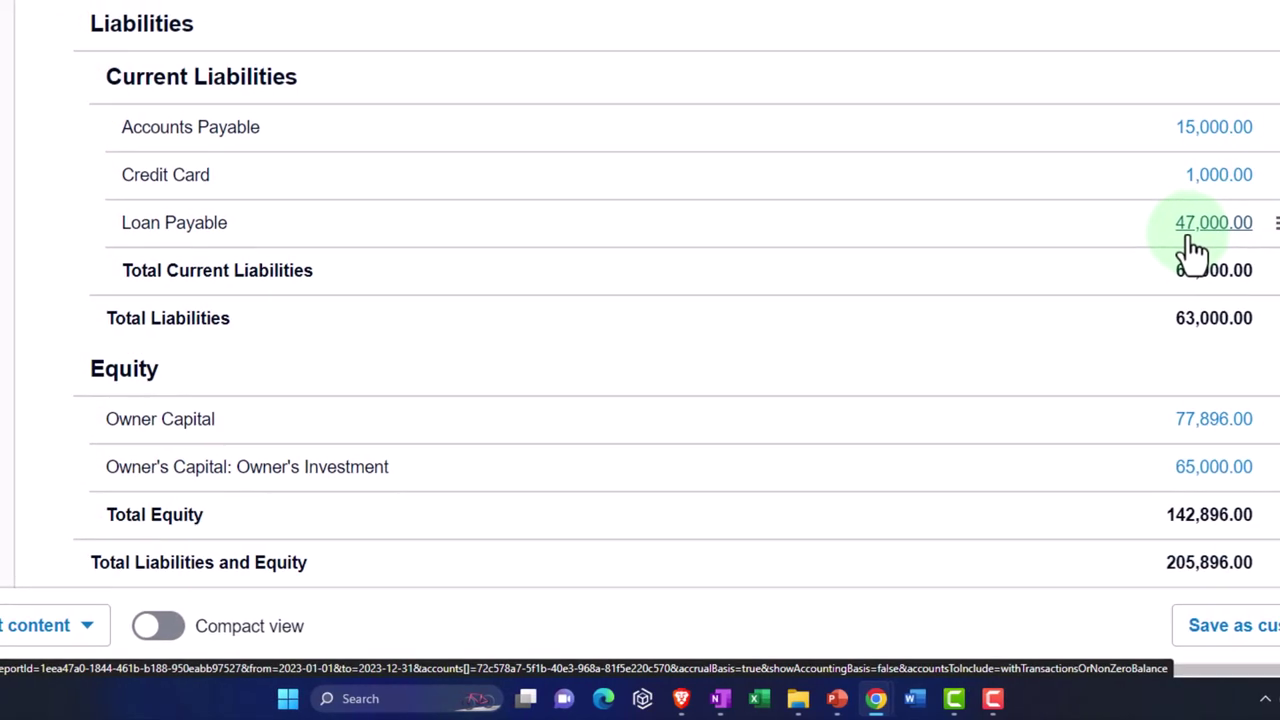
pyautogui.click(1189, 238)
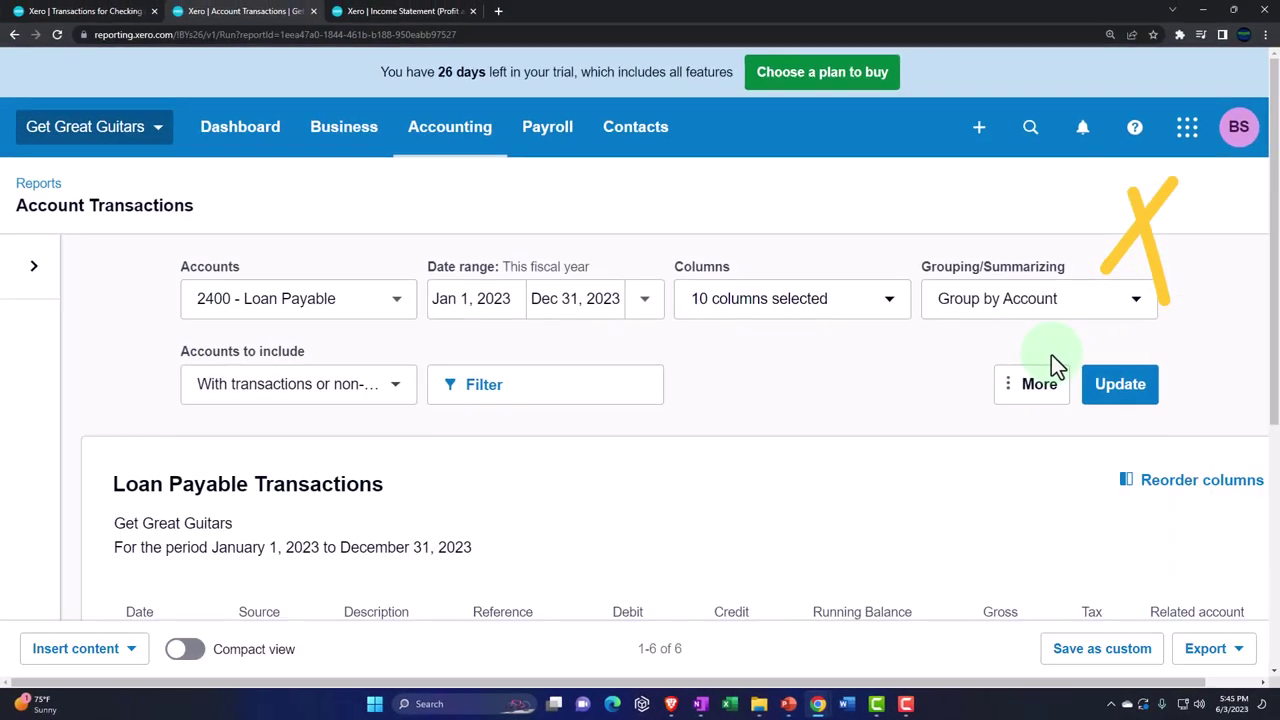
pyautogui.hotkey('ctrl', '-')
pyautogui.scroll(-2, 1051, 354)
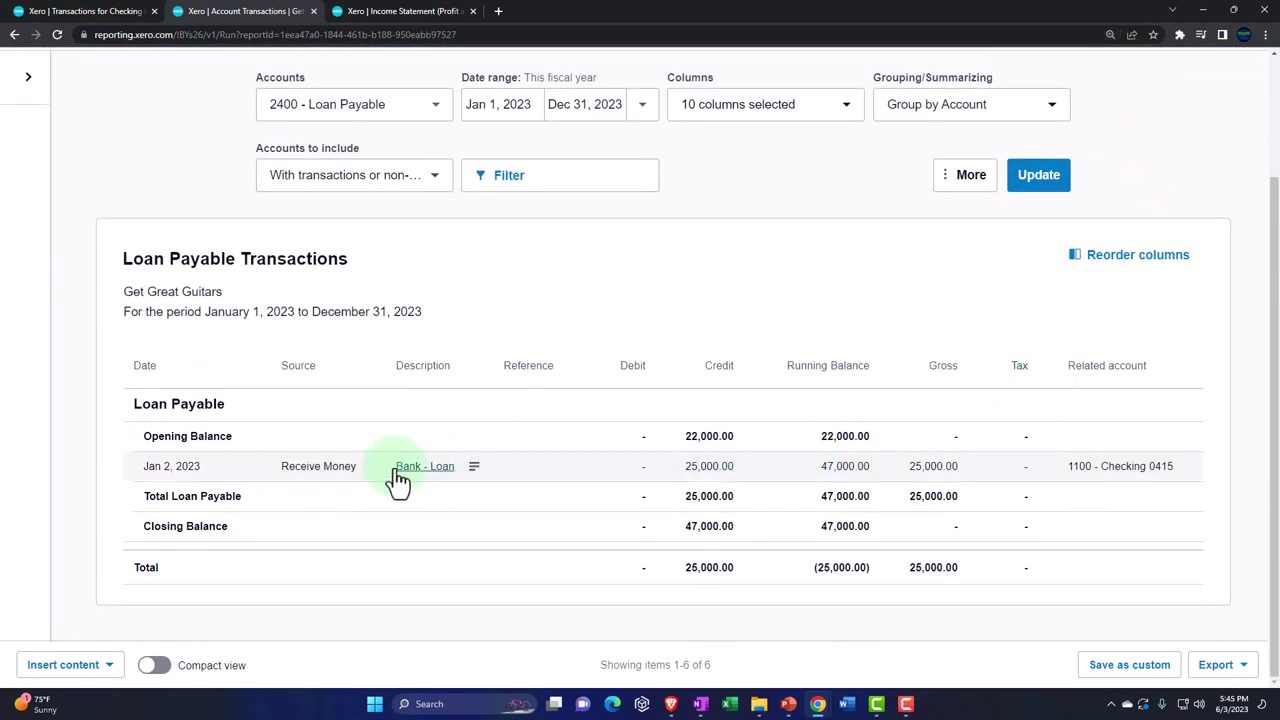
pyautogui.click(318, 466)
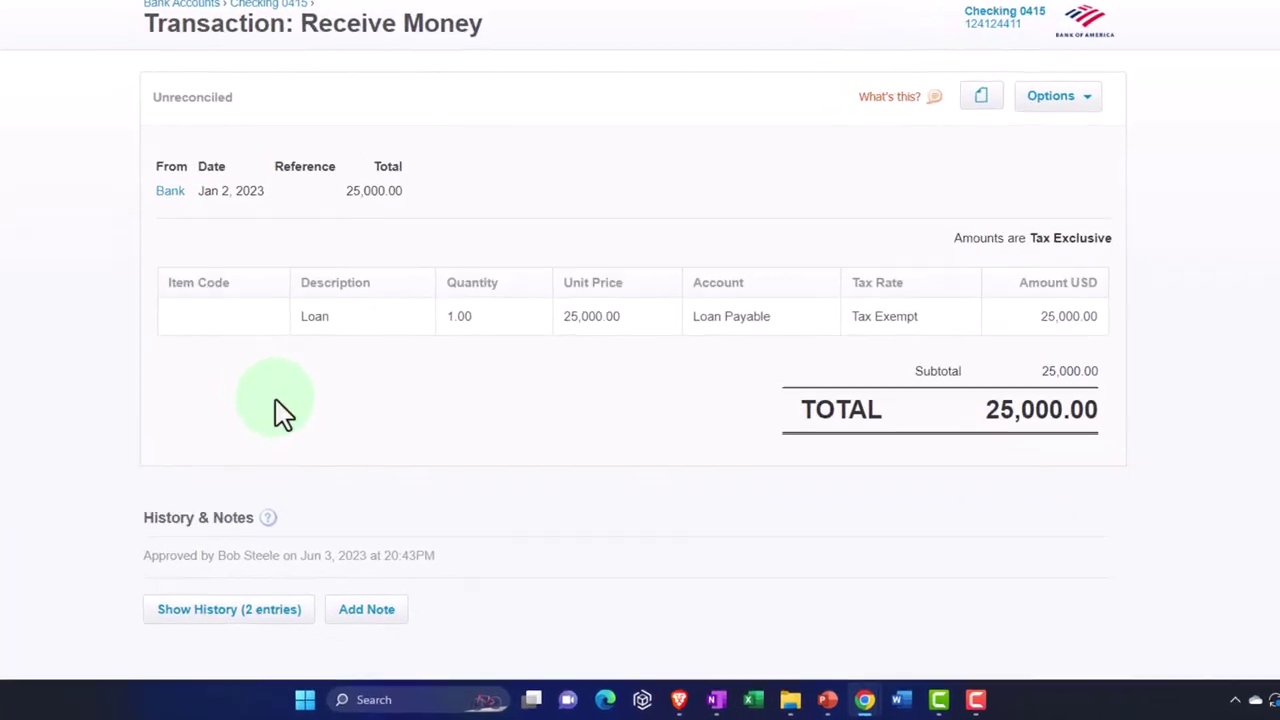
# - Edit the Bank loan transaction to a unit price of 50,000 and update it
pyautogui.click(1080, 100)
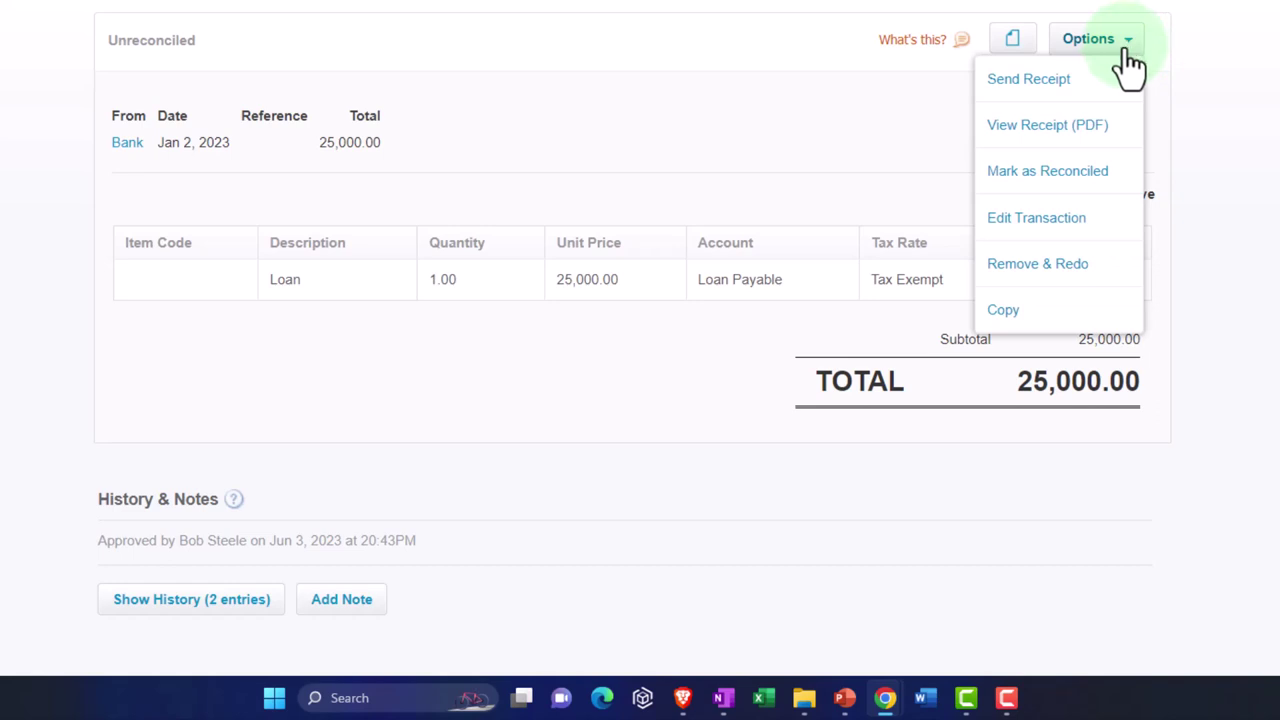
pyautogui.click(1090, 222)
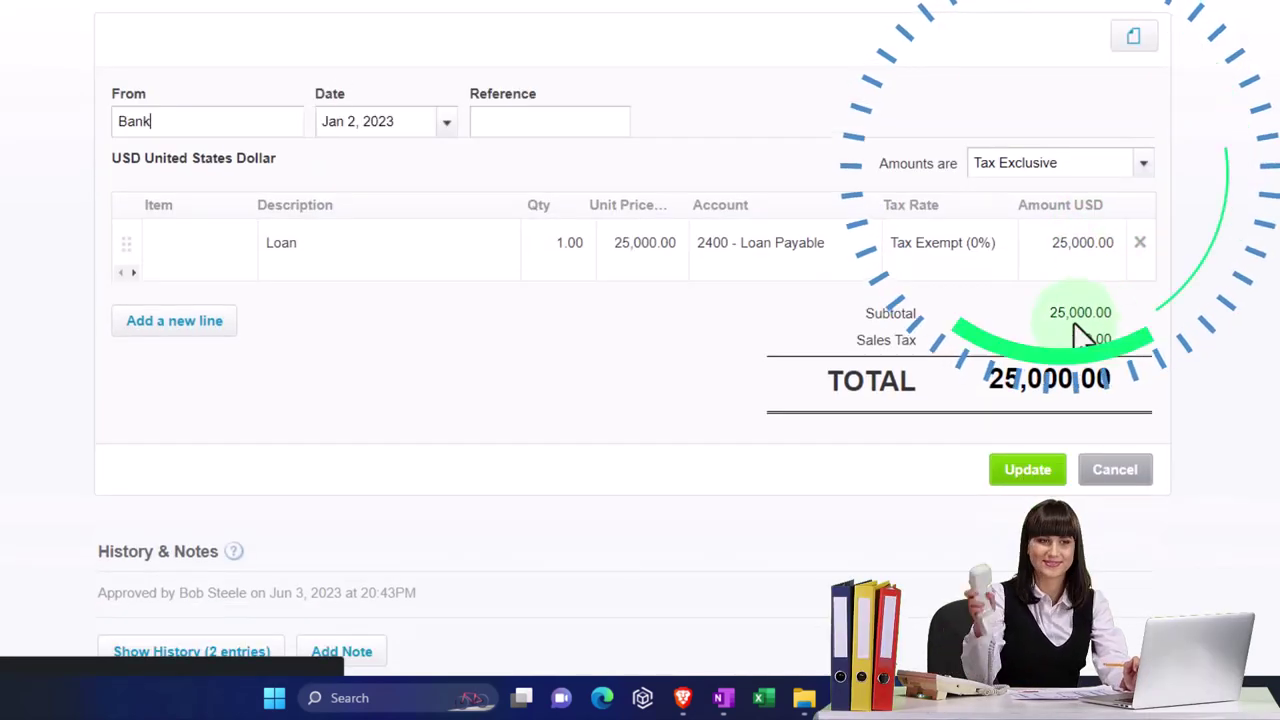
pyautogui.click(645, 242)
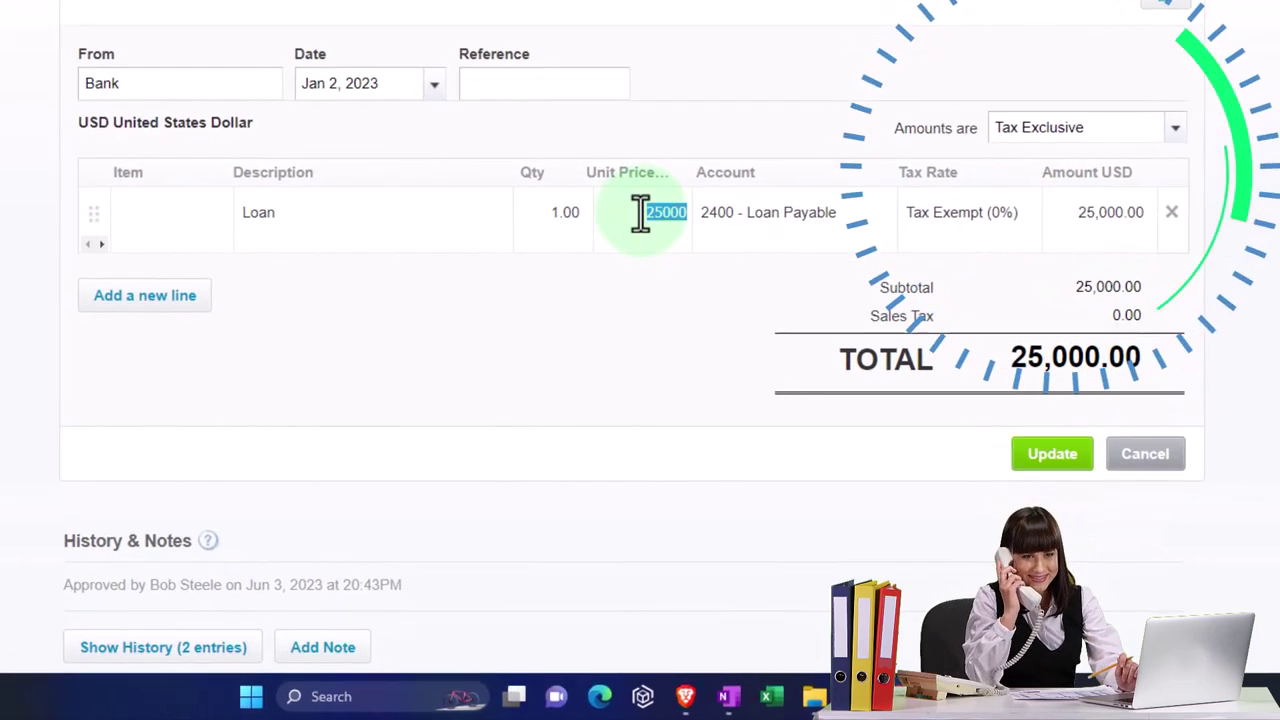
pyautogui.write('50,000')
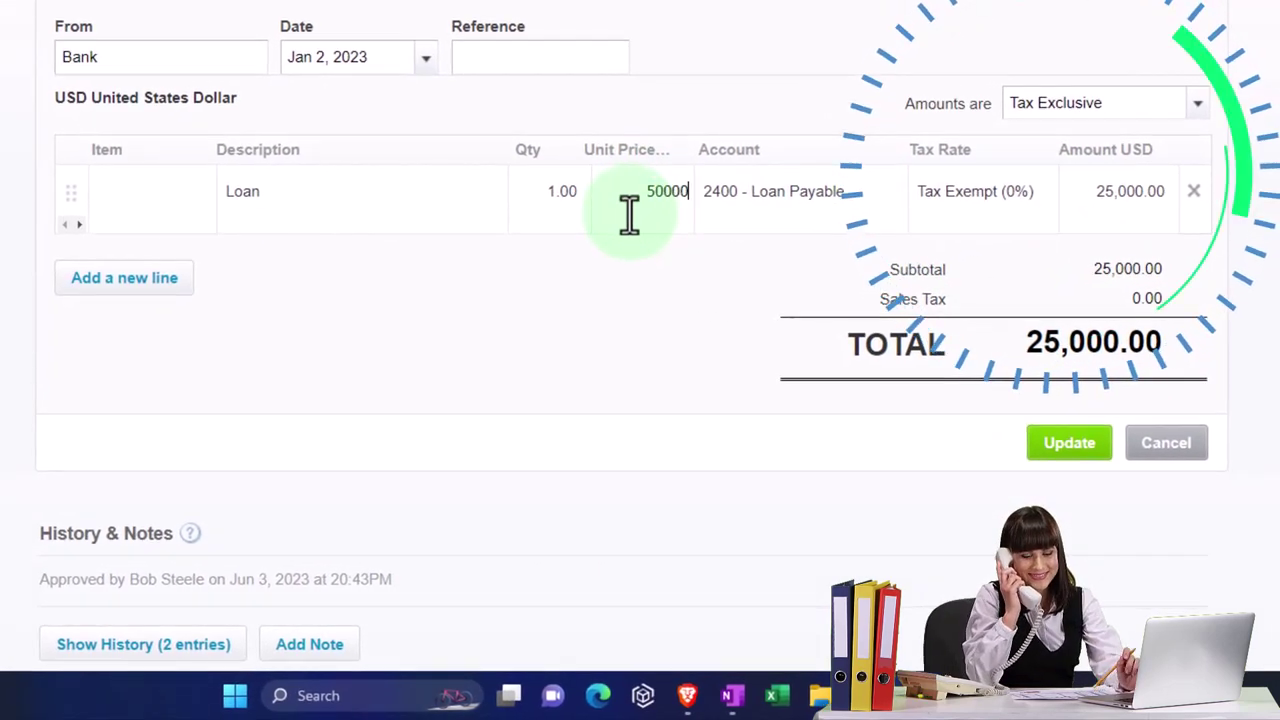
pyautogui.press('Tab')
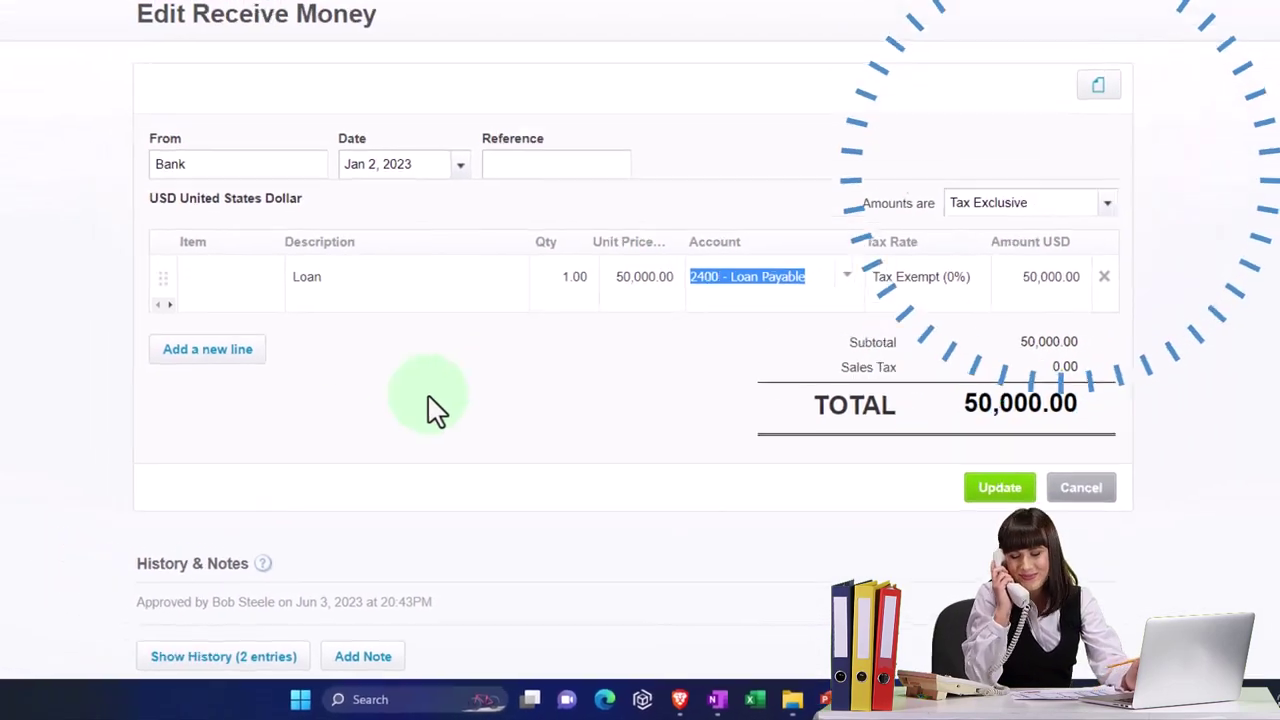
pyautogui.click(80, 392)
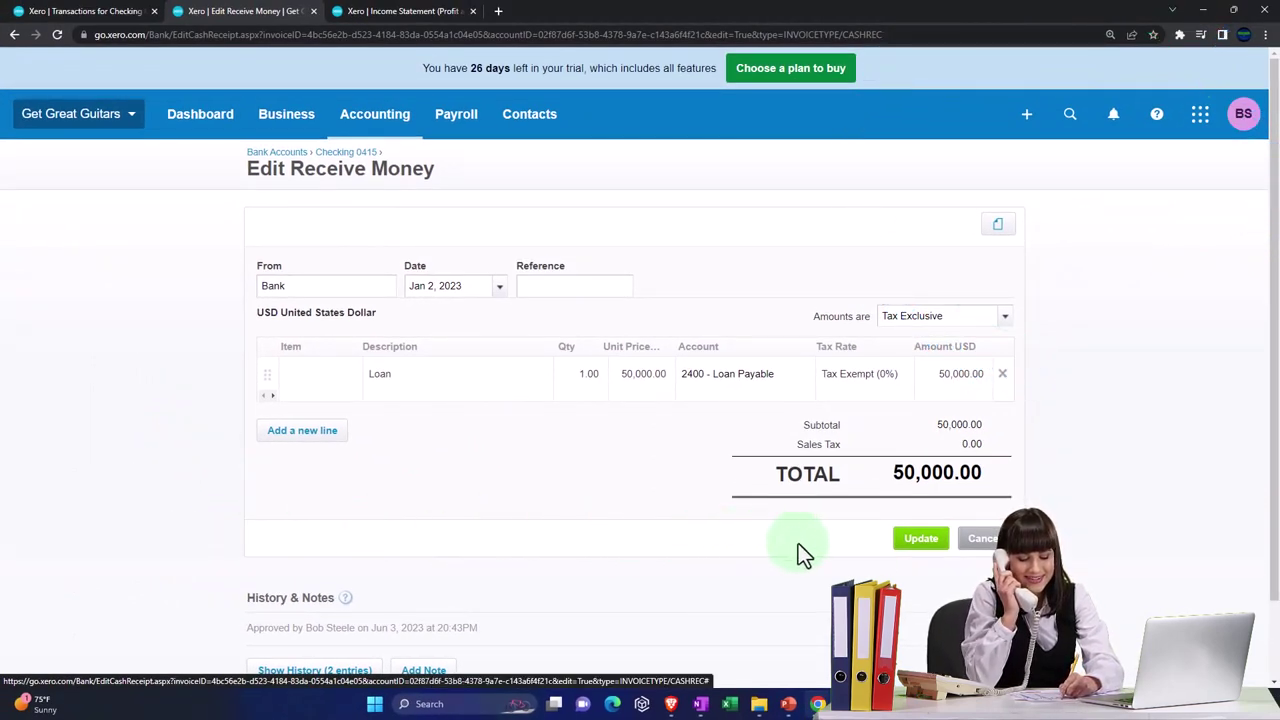
pyautogui.click(917, 540)
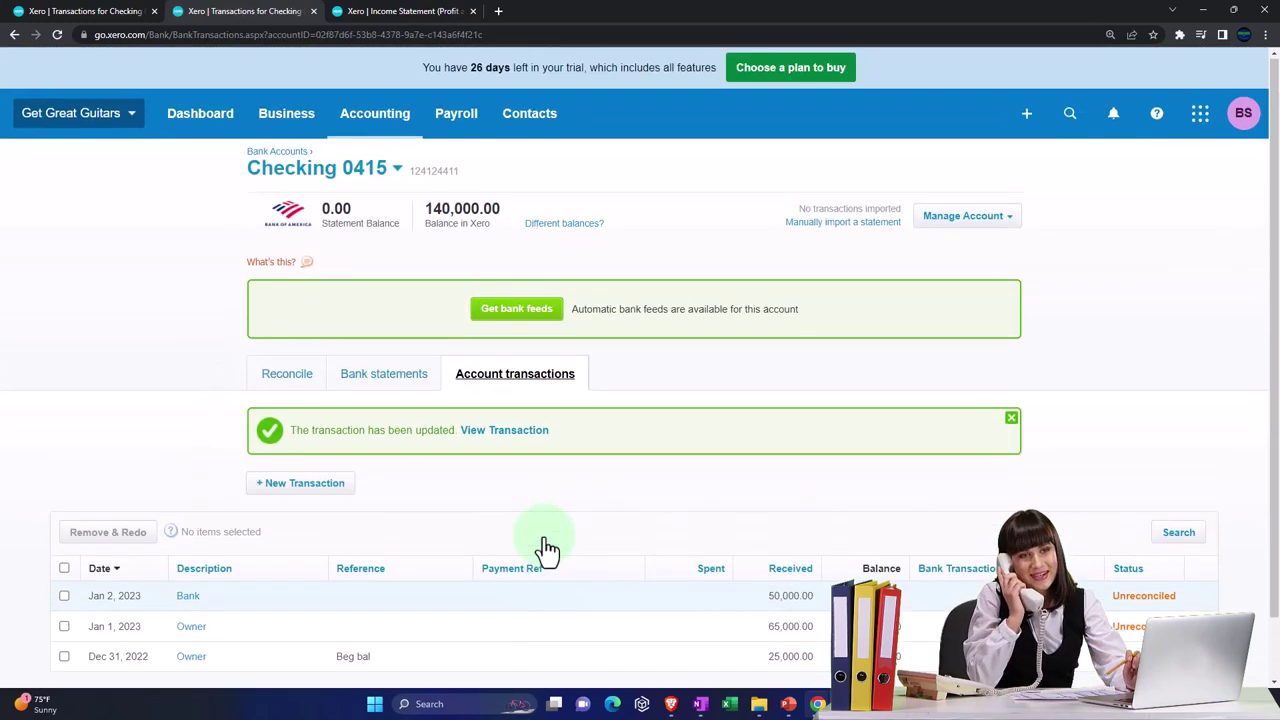
# - Open the Balance Sheet report and run it with a custom date of Dec 31, 2023
pyautogui.click(384, 128)
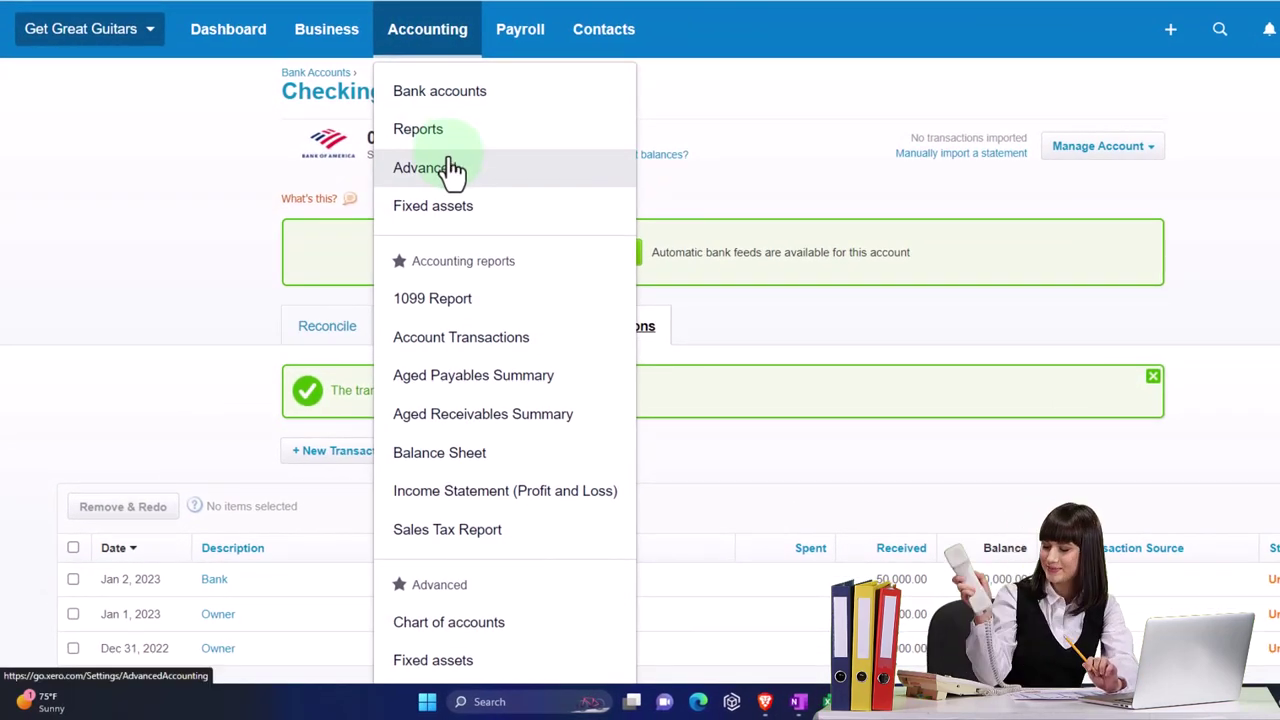
pyautogui.click(453, 466)
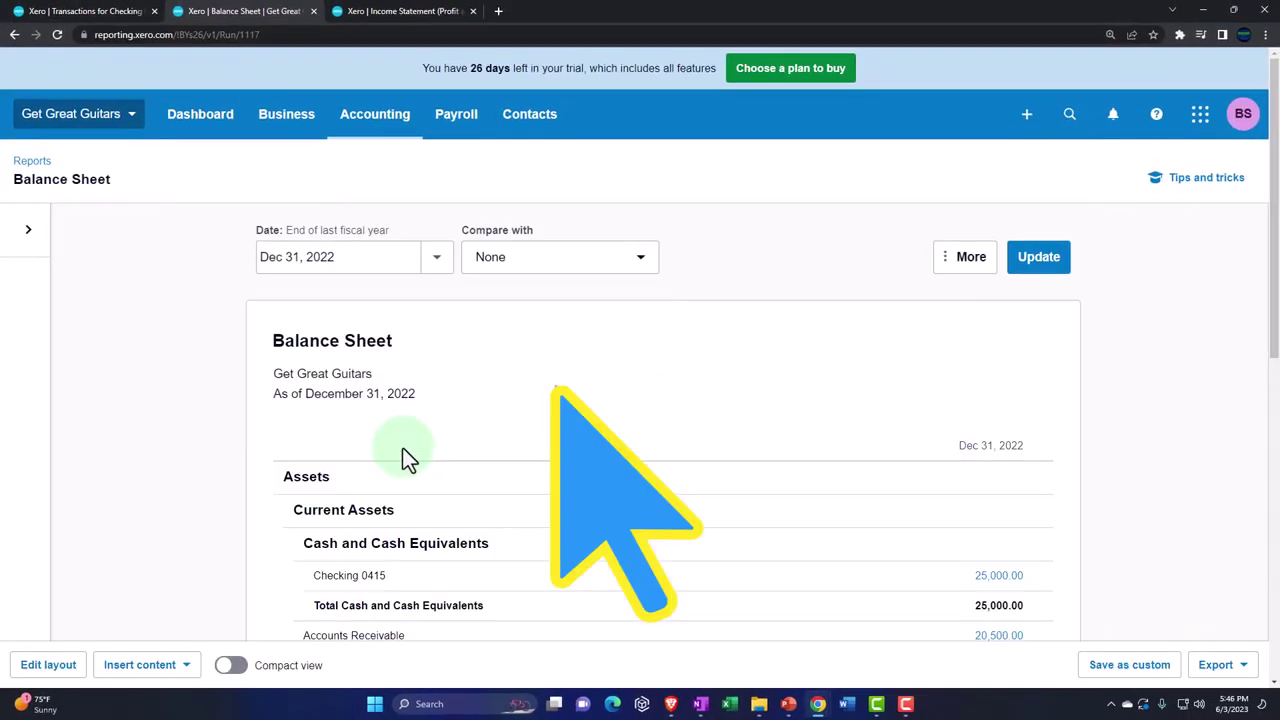
pyautogui.click(440, 258)
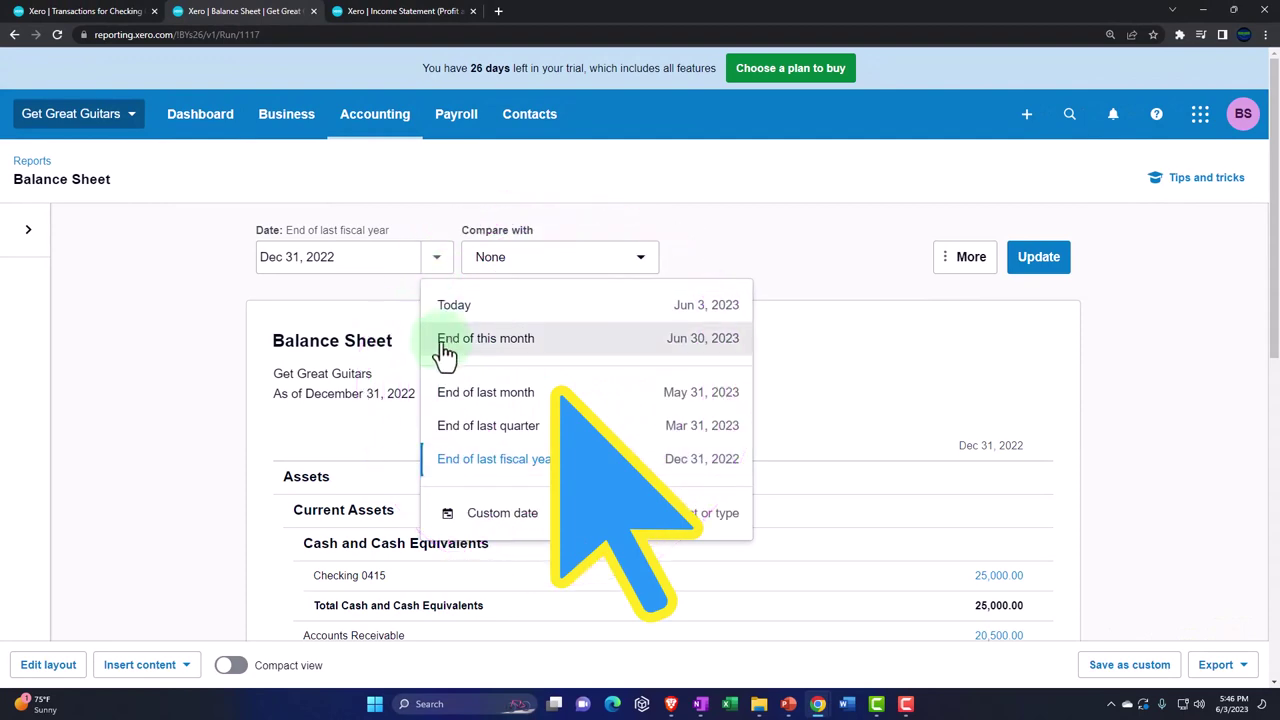
pyautogui.click(432, 259)
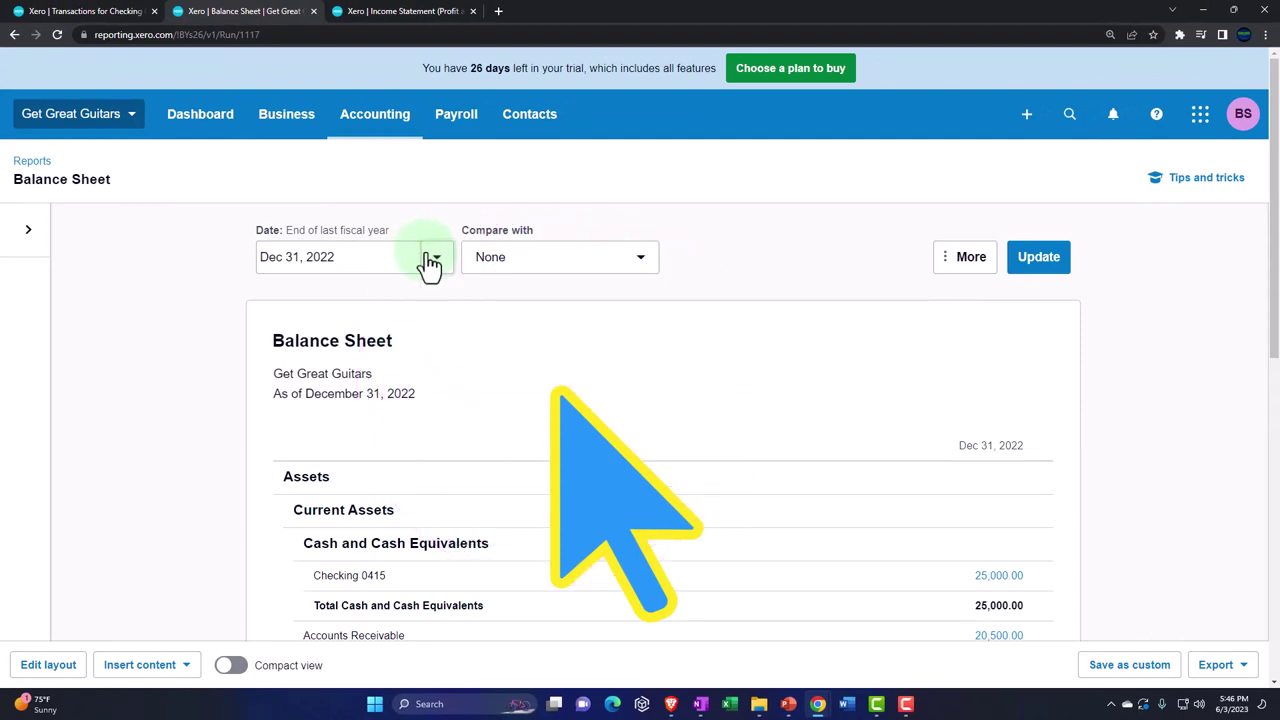
pyautogui.click(435, 260)
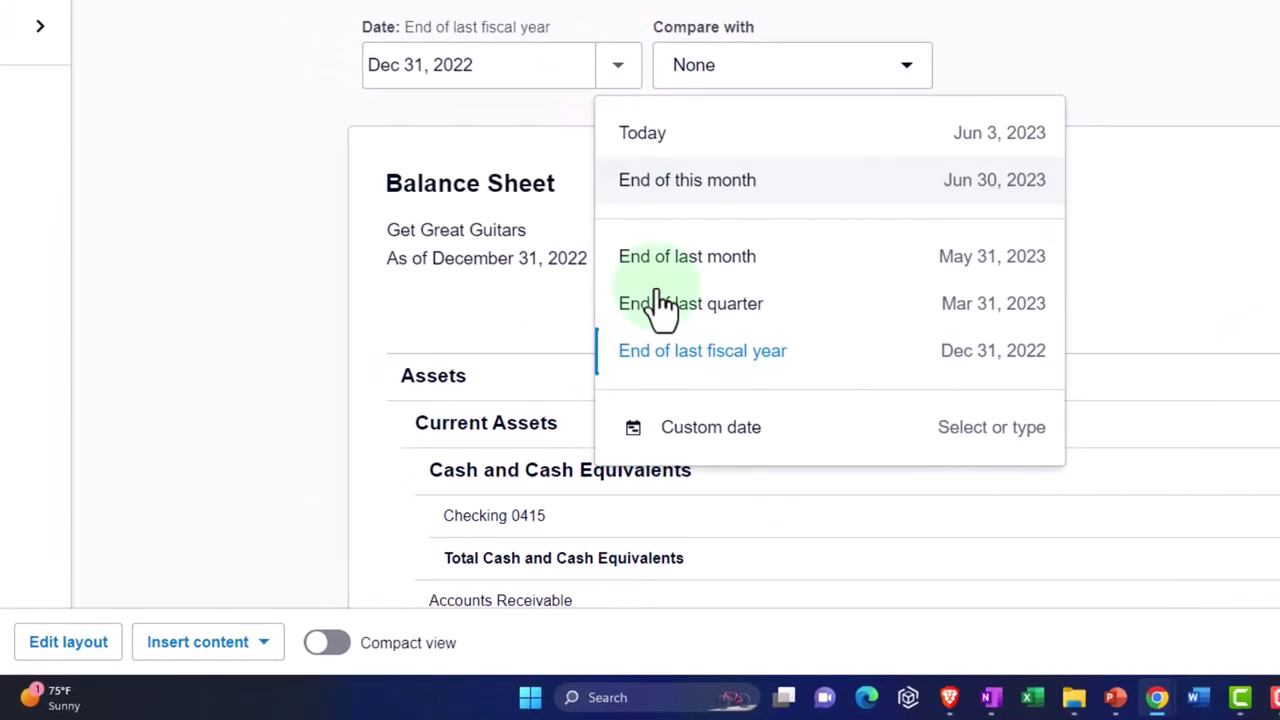
pyautogui.click(653, 452)
pyautogui.click(622, 130)
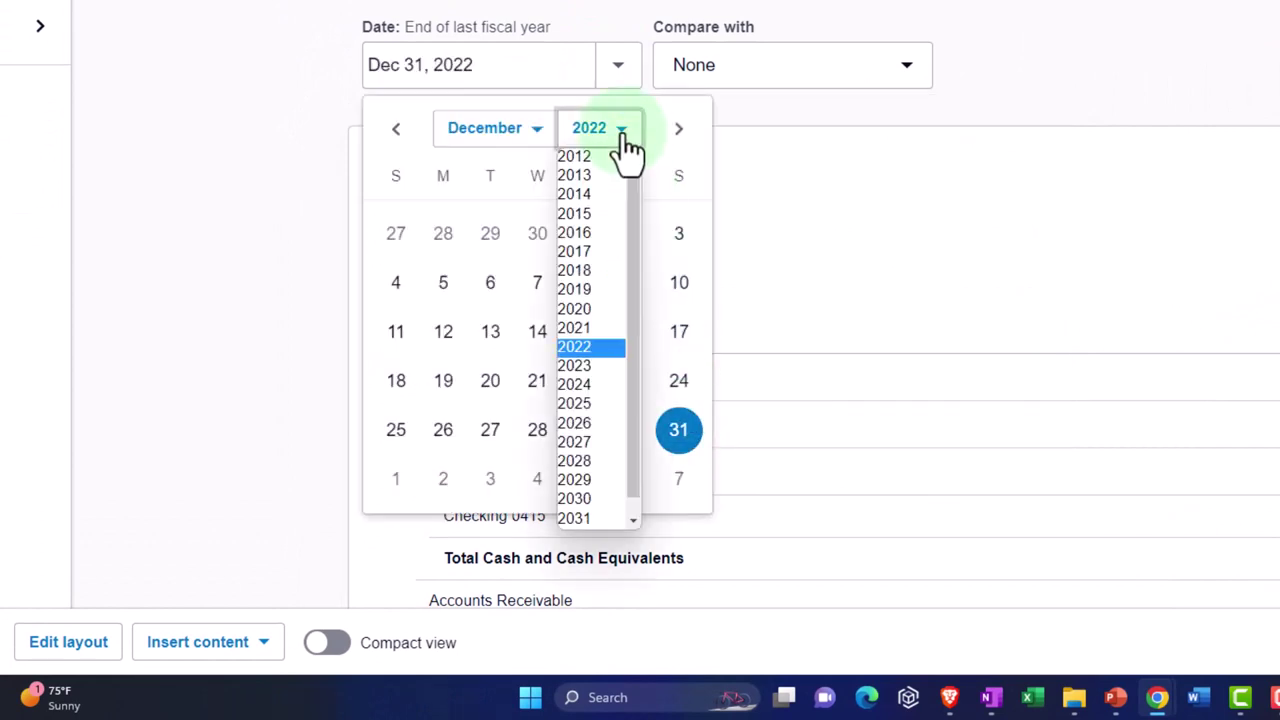
pyautogui.click(586, 368)
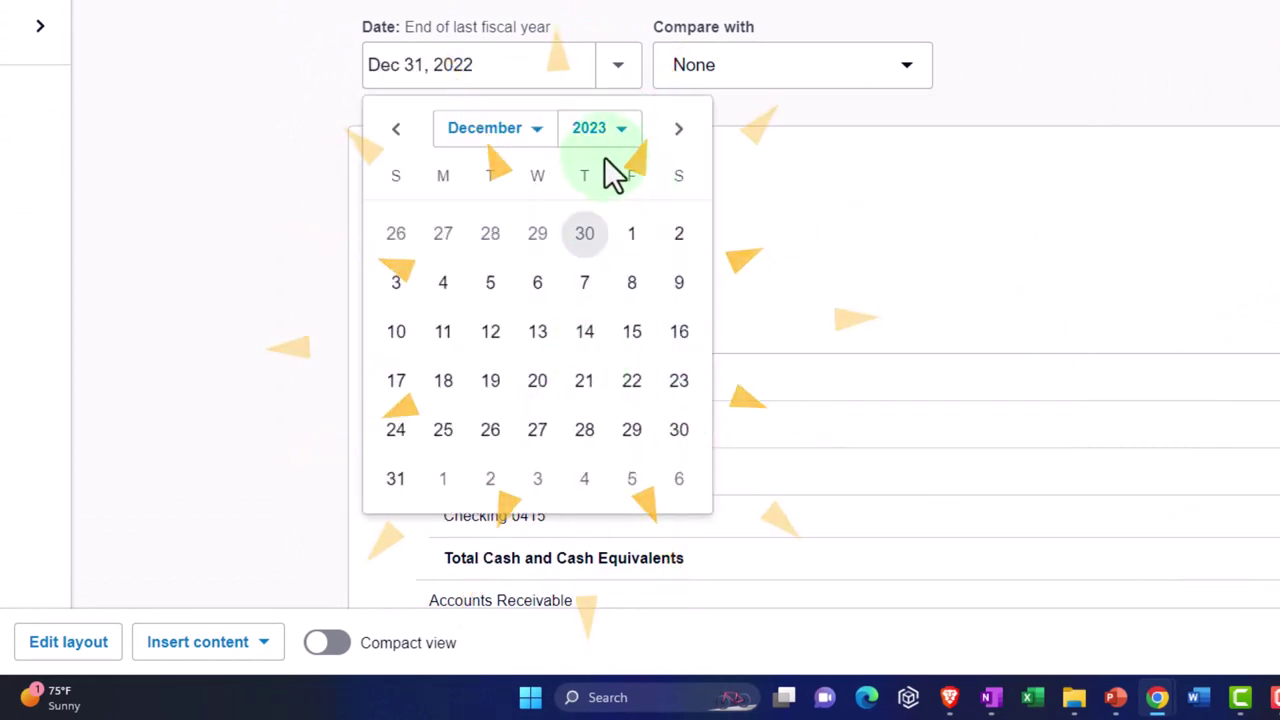
pyautogui.click(395, 478)
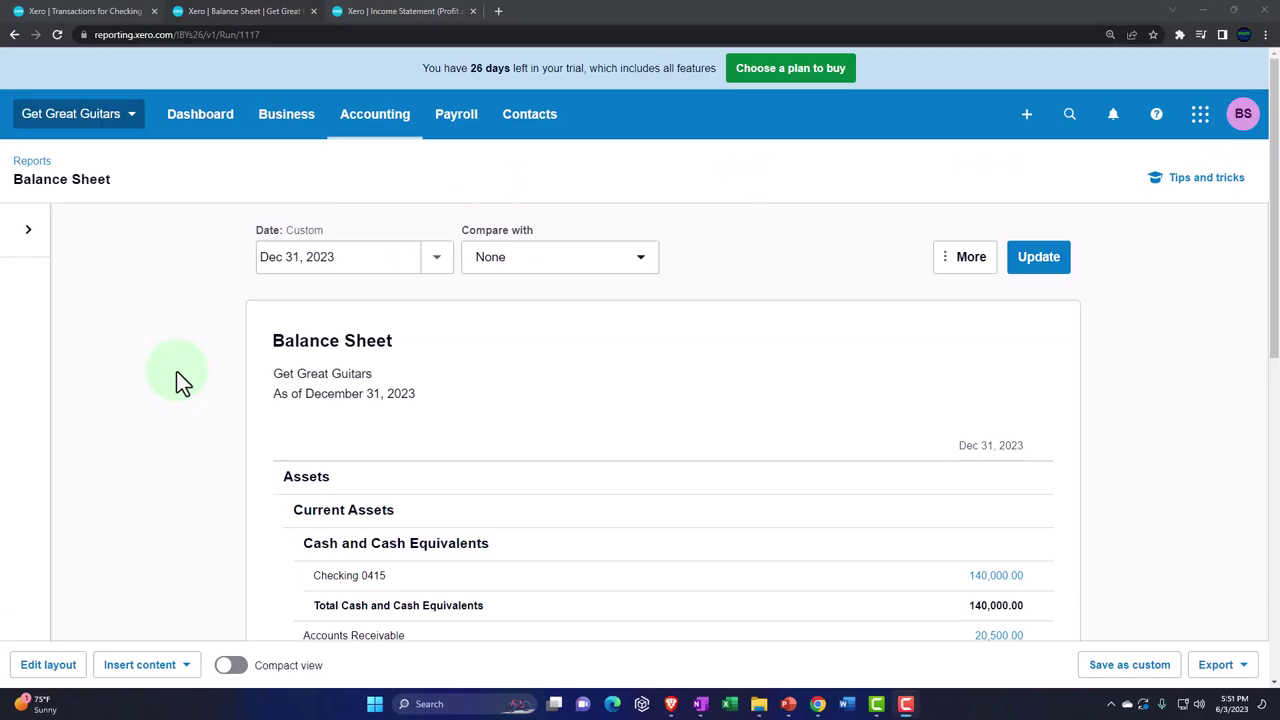
# - Drill into the Loan Payable balance to examine its 2023 transactions, and return to the balance sheet
pyautogui.scroll(-5, 260, 251)
pyautogui.scroll(-2, 180, 380)
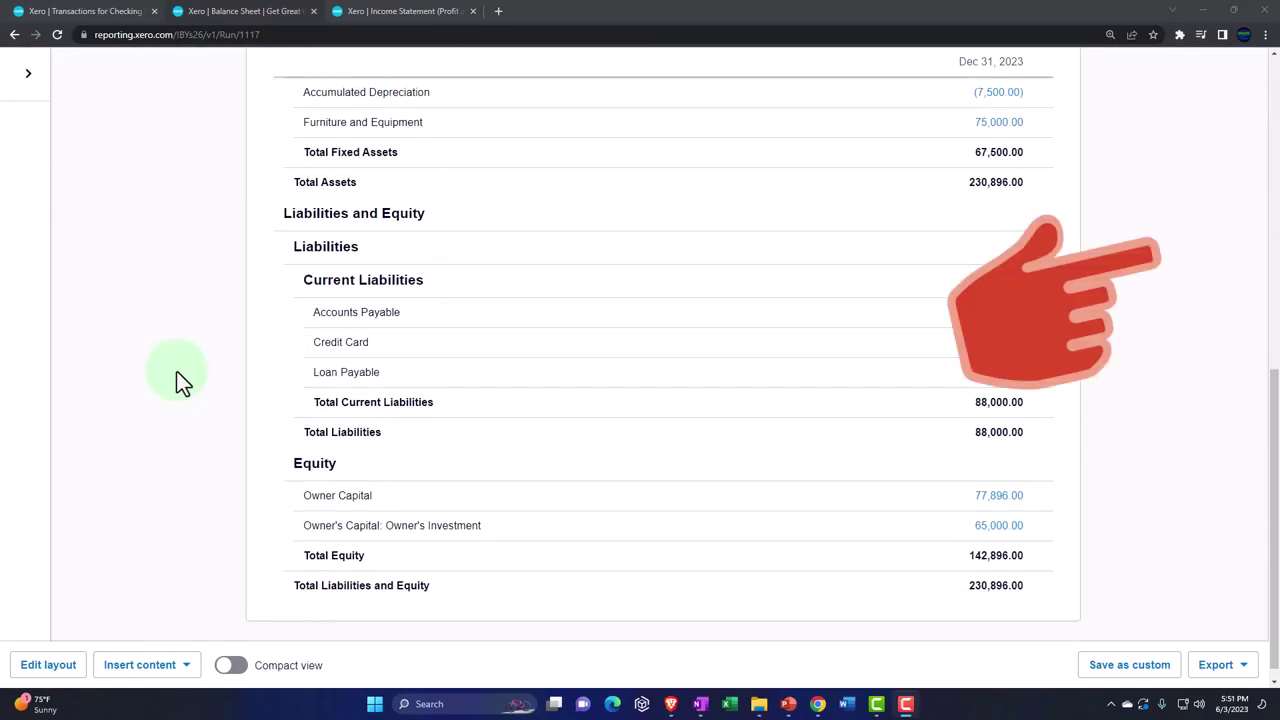
pyautogui.hotkey('ctrl', '+')
pyautogui.hotkey('ctrl', '+')
pyautogui.hotkey('ctrl', '+')
pyautogui.scroll(-1, 984, 441)
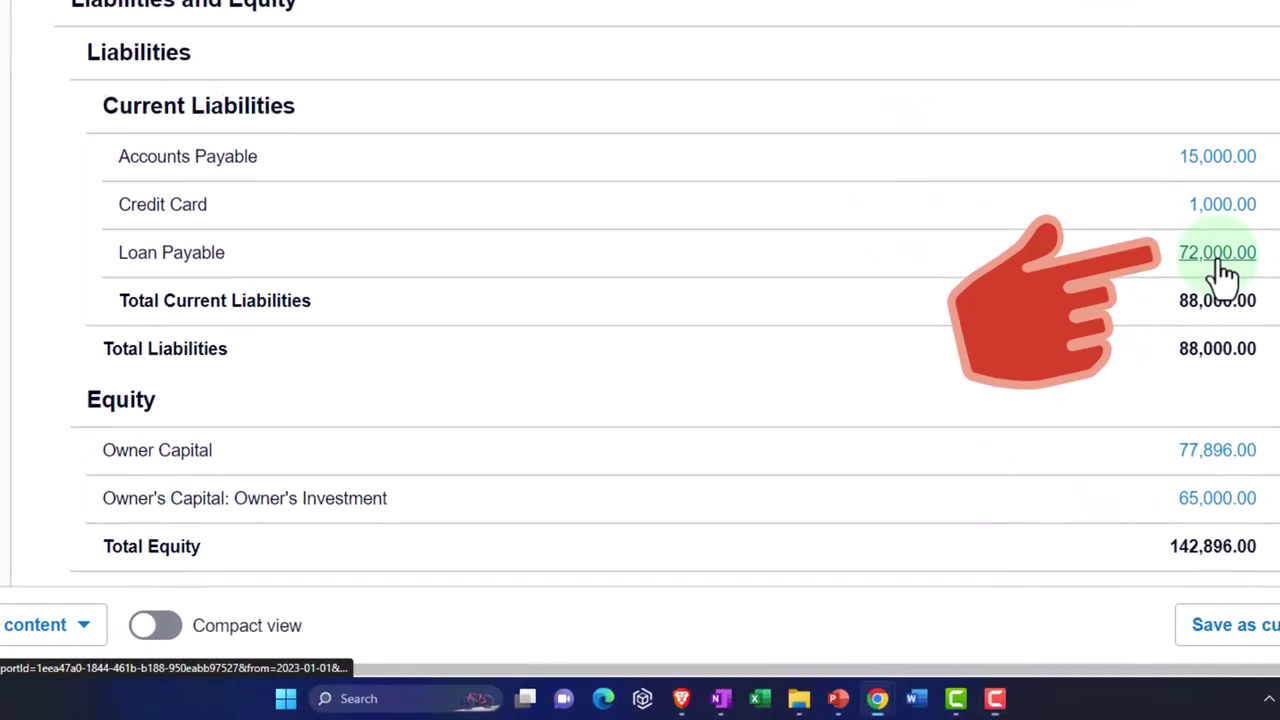
pyautogui.click(1218, 255)
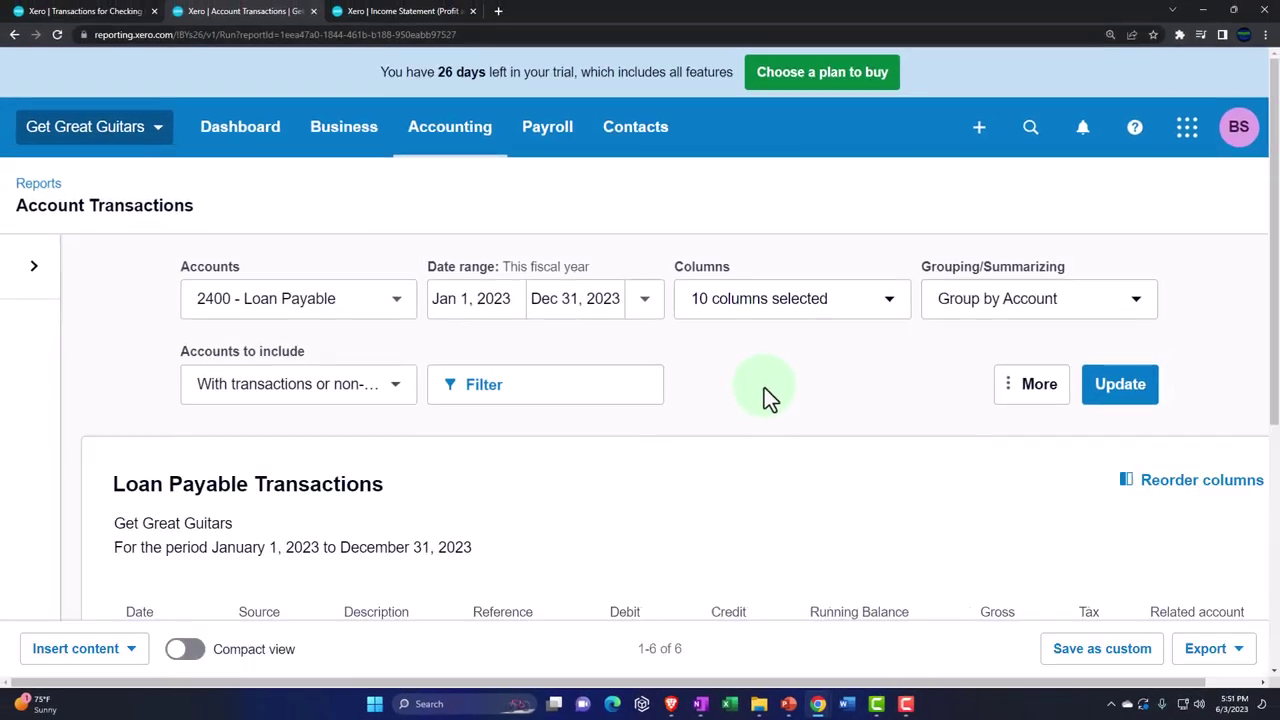
pyautogui.hotkey('ctrl', '-')
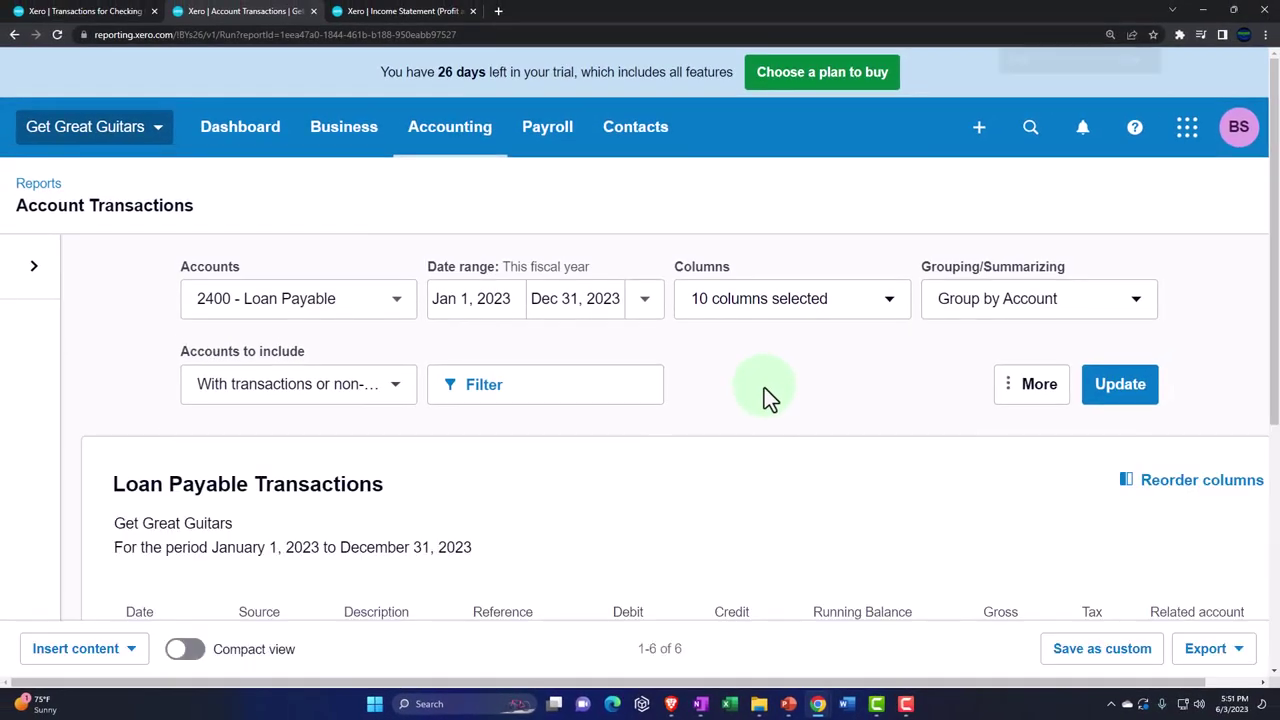
pyautogui.scroll(-1, 763, 390)
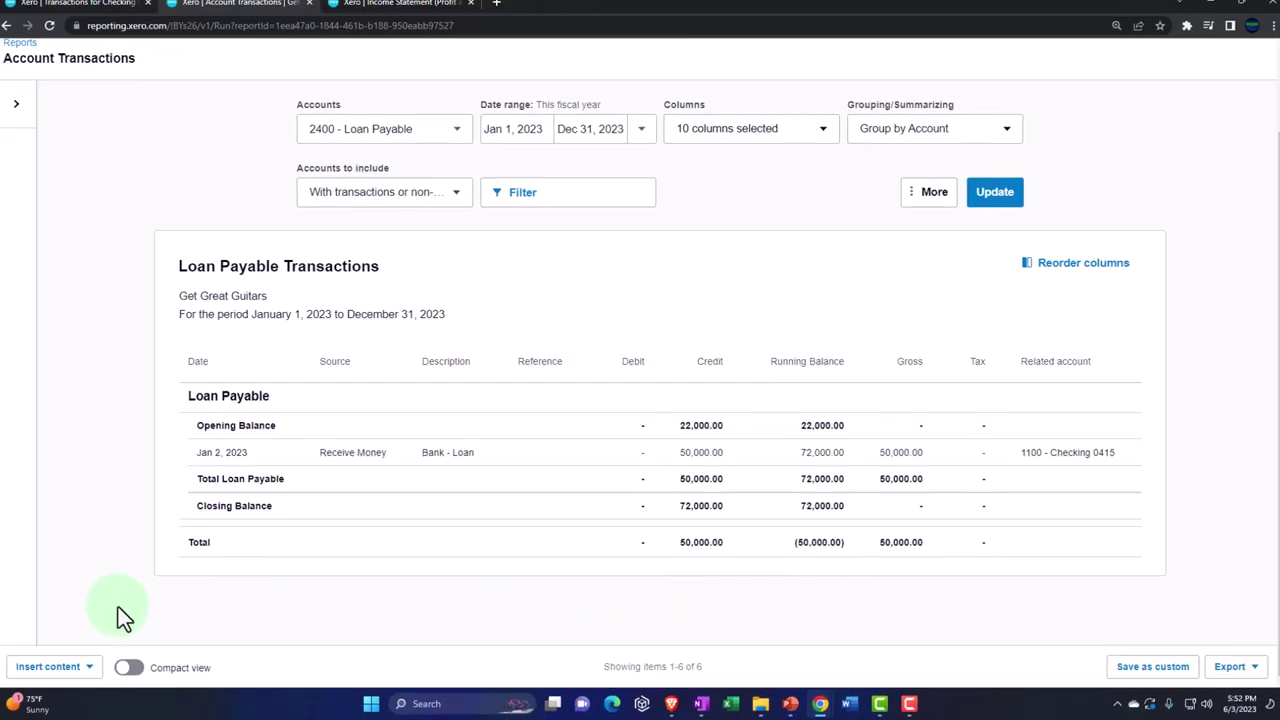
pyautogui.scroll(1, 88, 160)
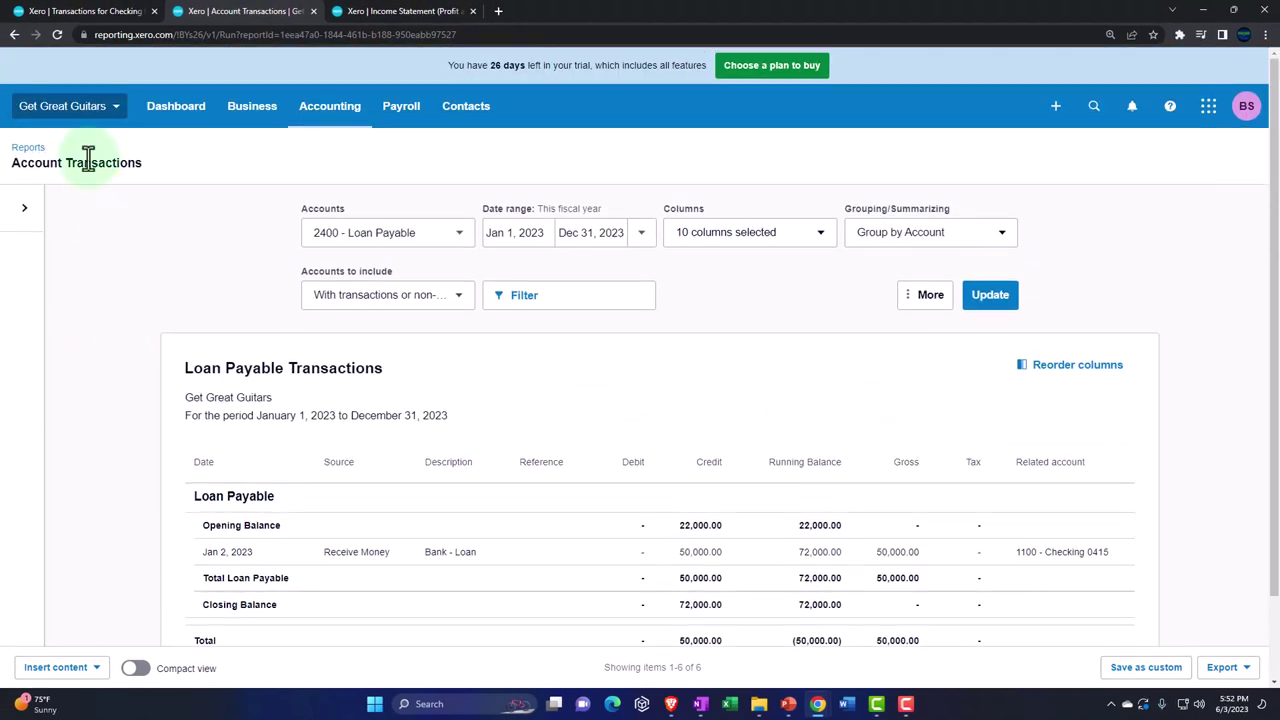
pyautogui.click(14, 35)
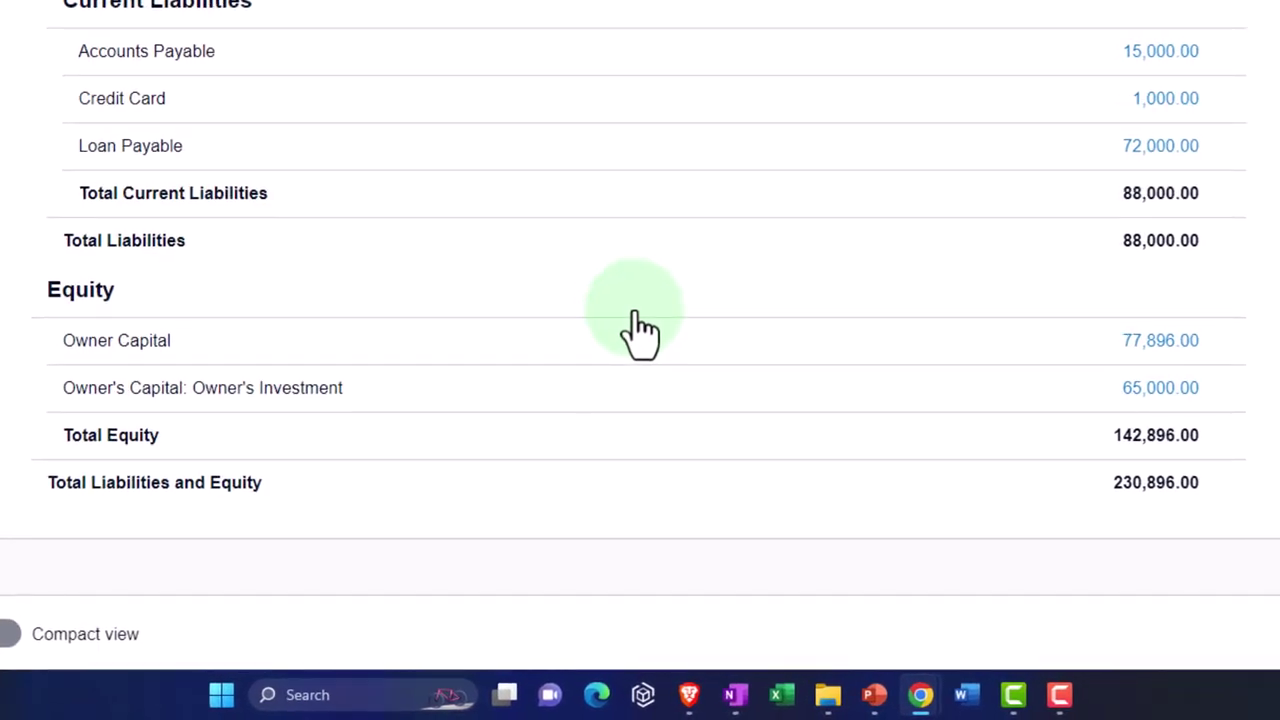
pyautogui.scroll(10, 634, 312)
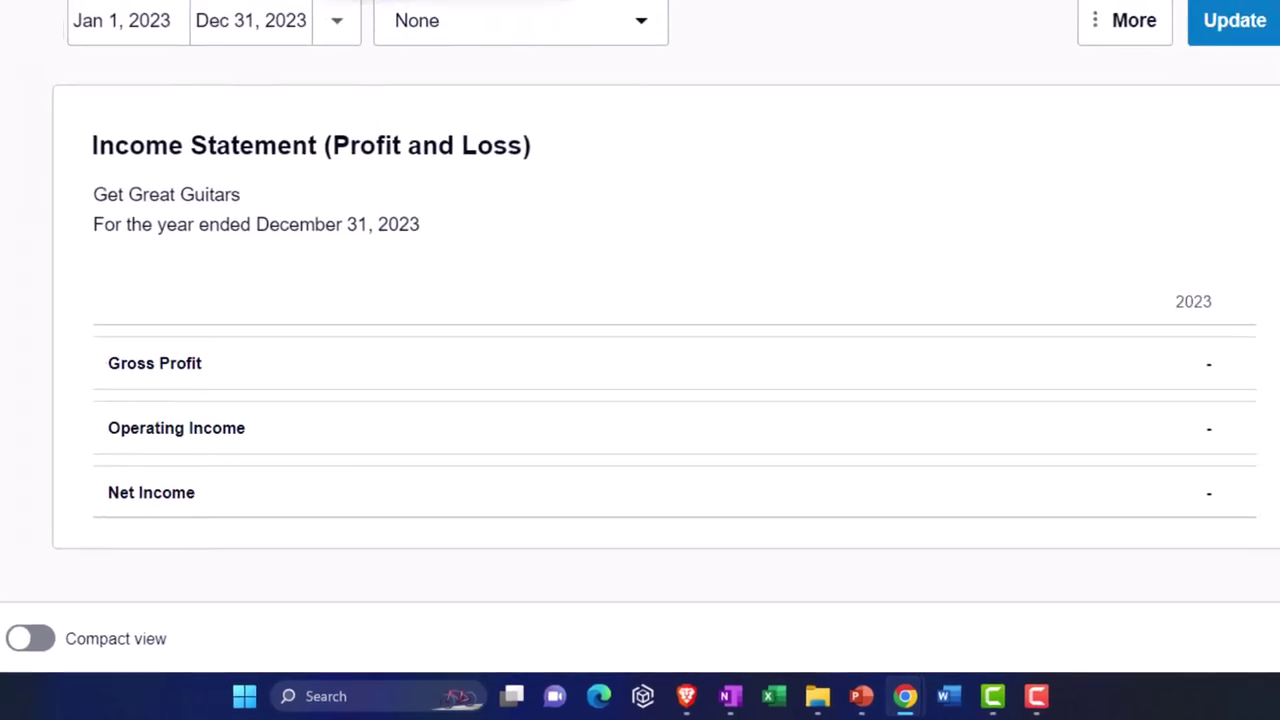
# - Duplicate the Income Statement browser tab and open the Trial Balance in the copy by searching the reports for "trial"
pyautogui.rightClick(415, 3)
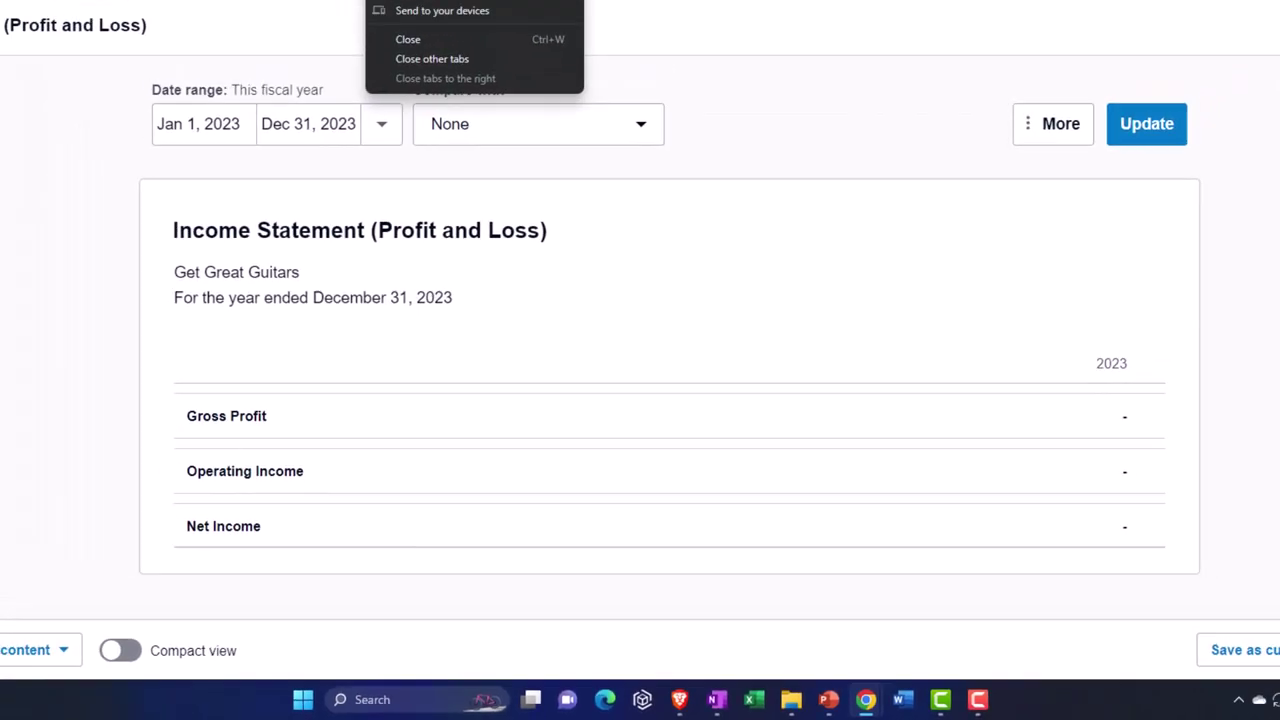
pyautogui.click(449, 67)
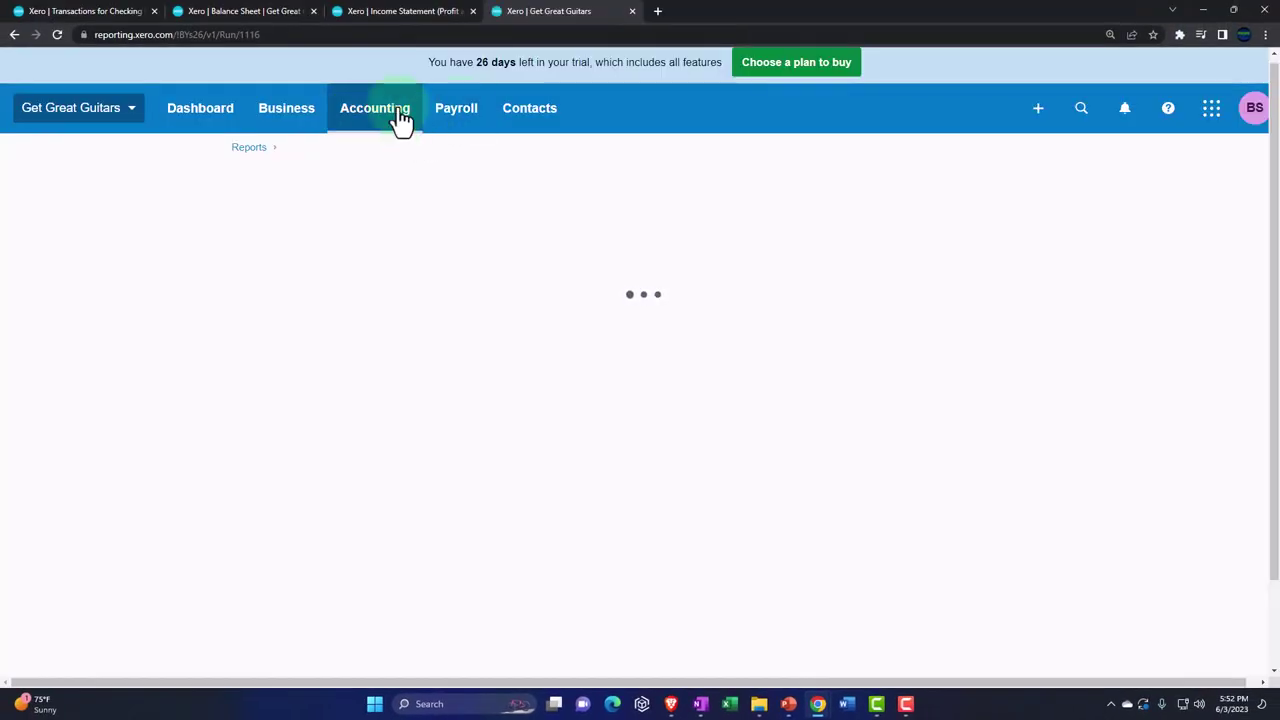
pyautogui.click(399, 118)
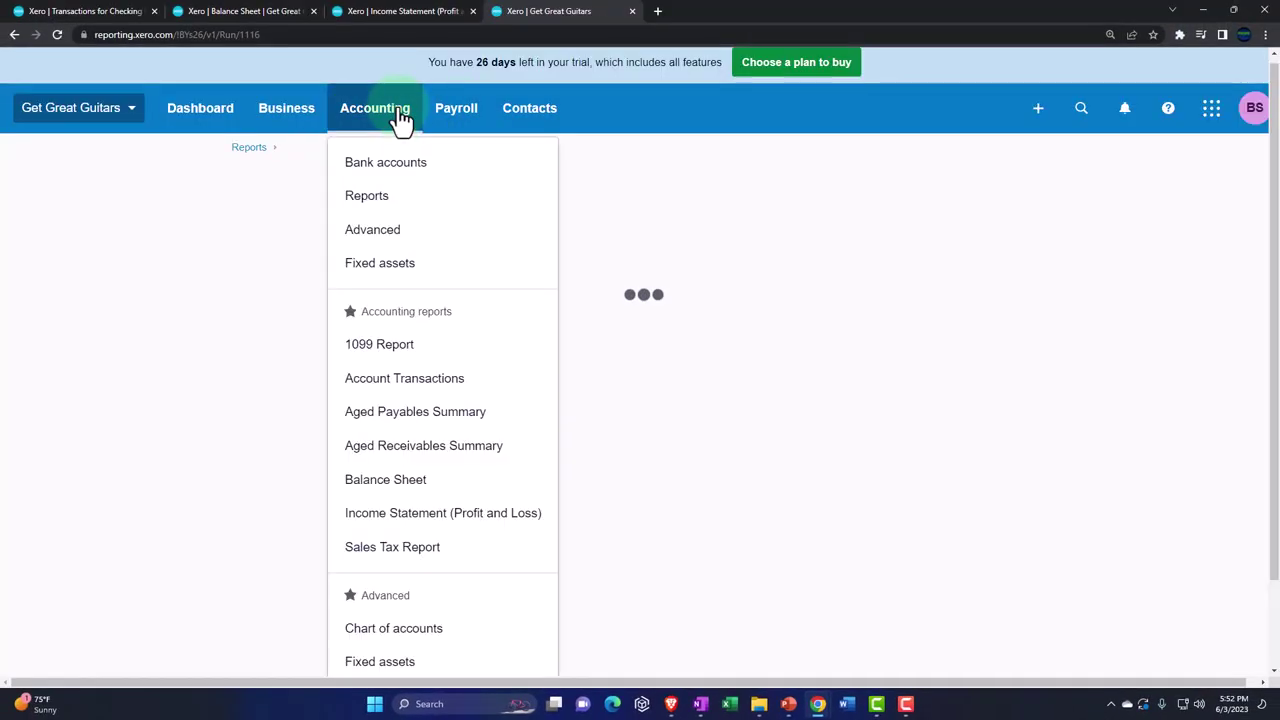
pyautogui.click(374, 143)
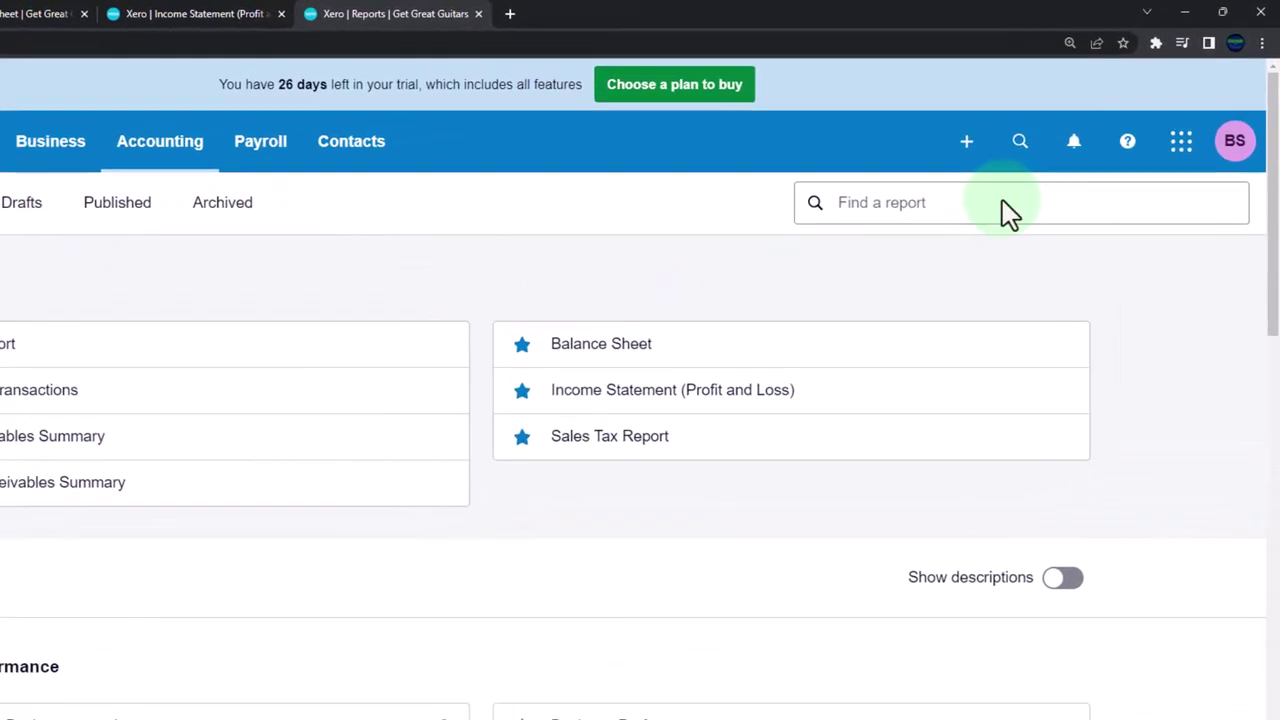
pyautogui.click(1050, 166)
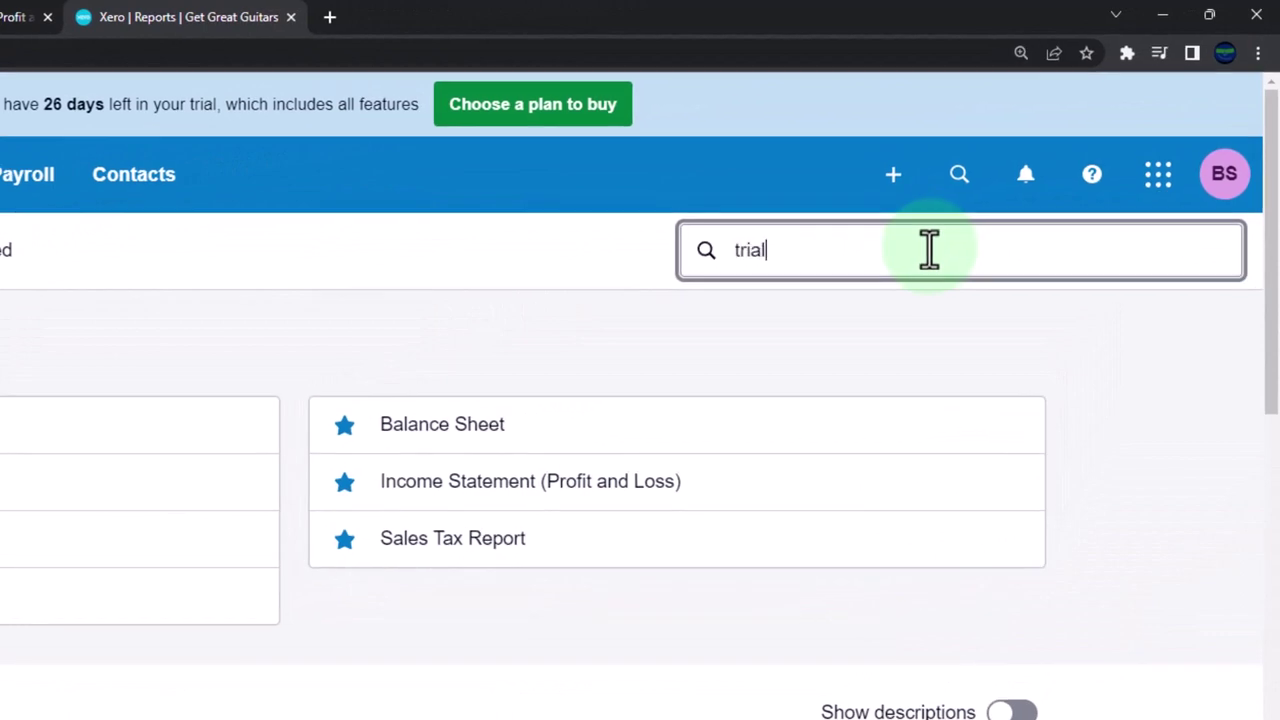
pyautogui.click(807, 368)
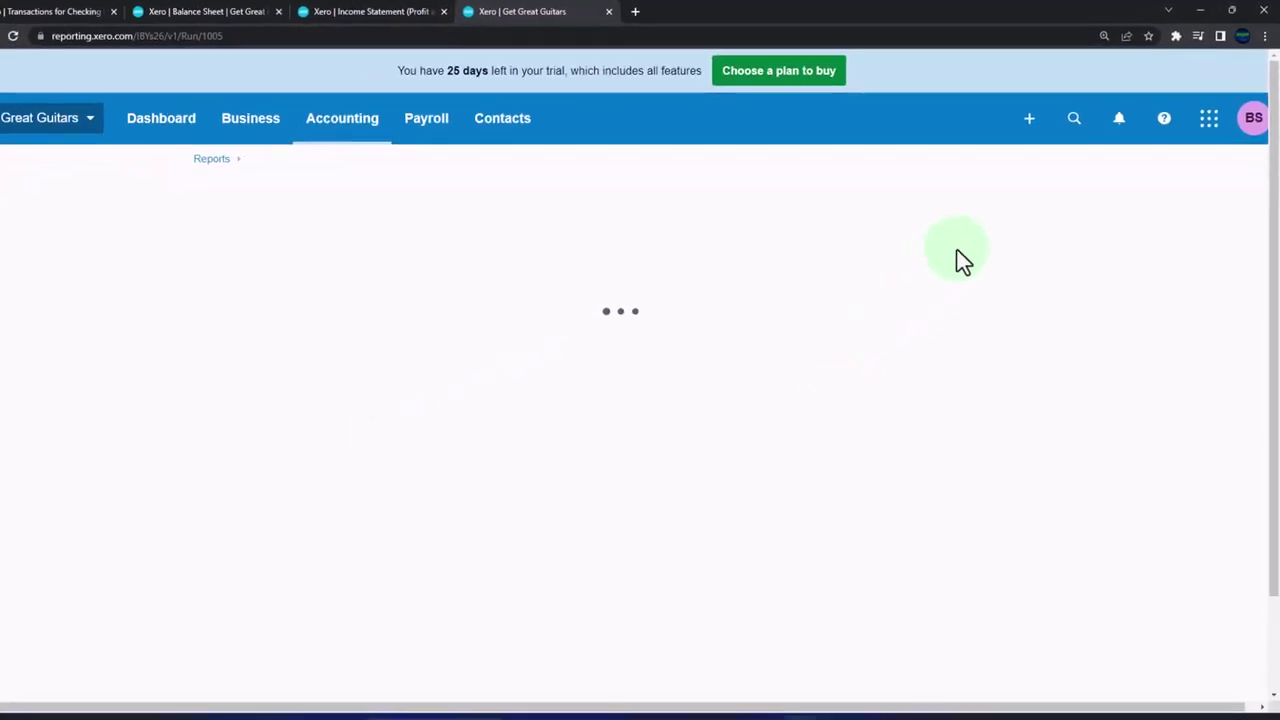
# - Run the Trial Balance with a custom date of Dec 31, 2023, and examine its debit and credit balances
pyautogui.scroll(-1, 772, 342)
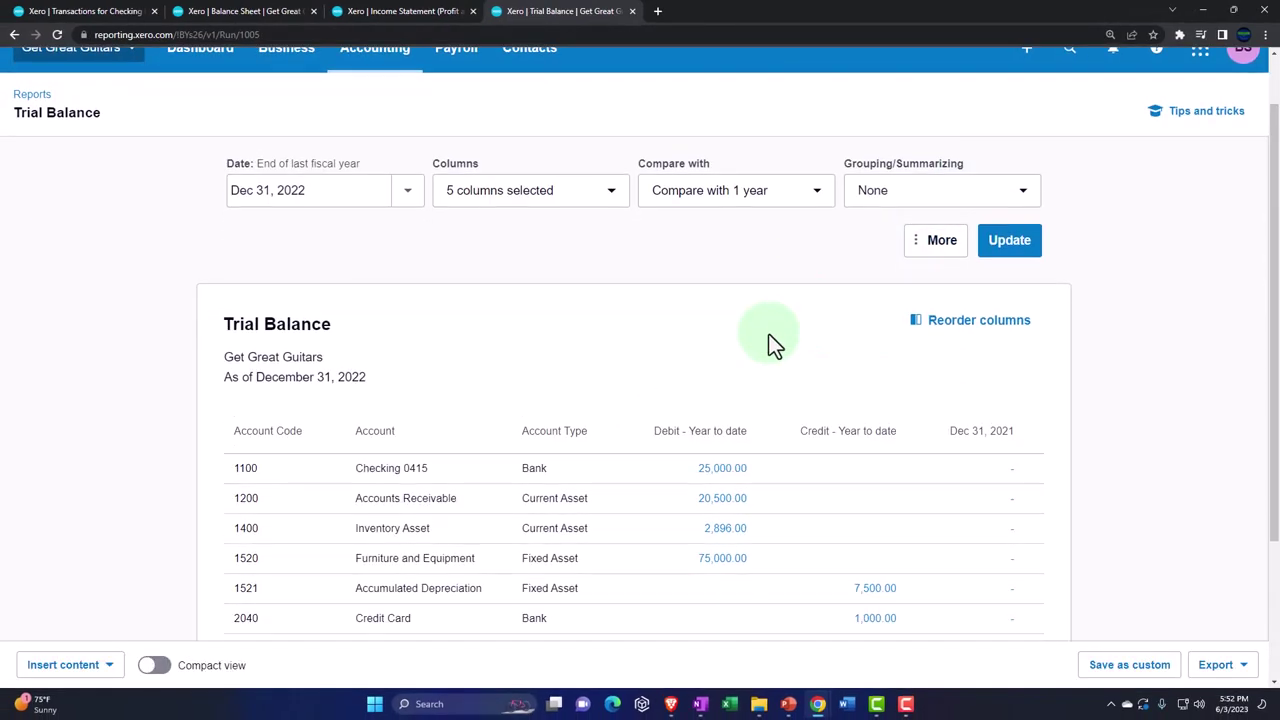
pyautogui.click(413, 196)
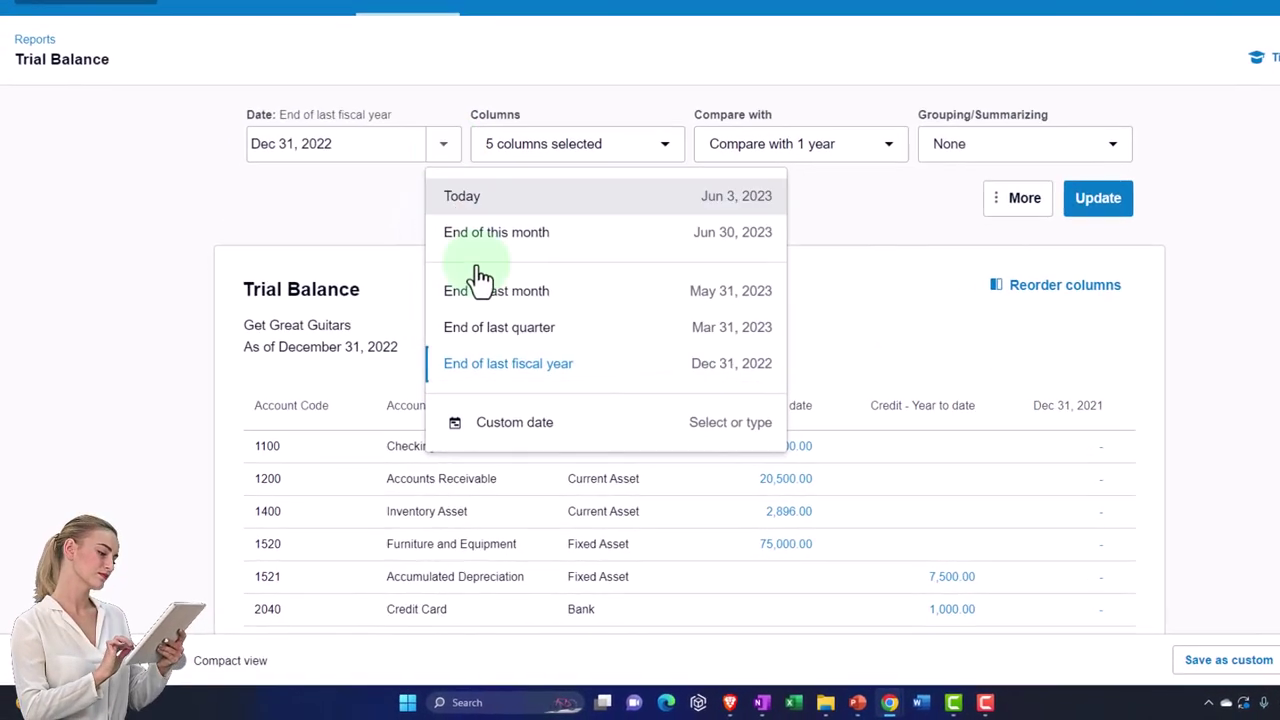
pyautogui.click(519, 447)
pyautogui.click(520, 97)
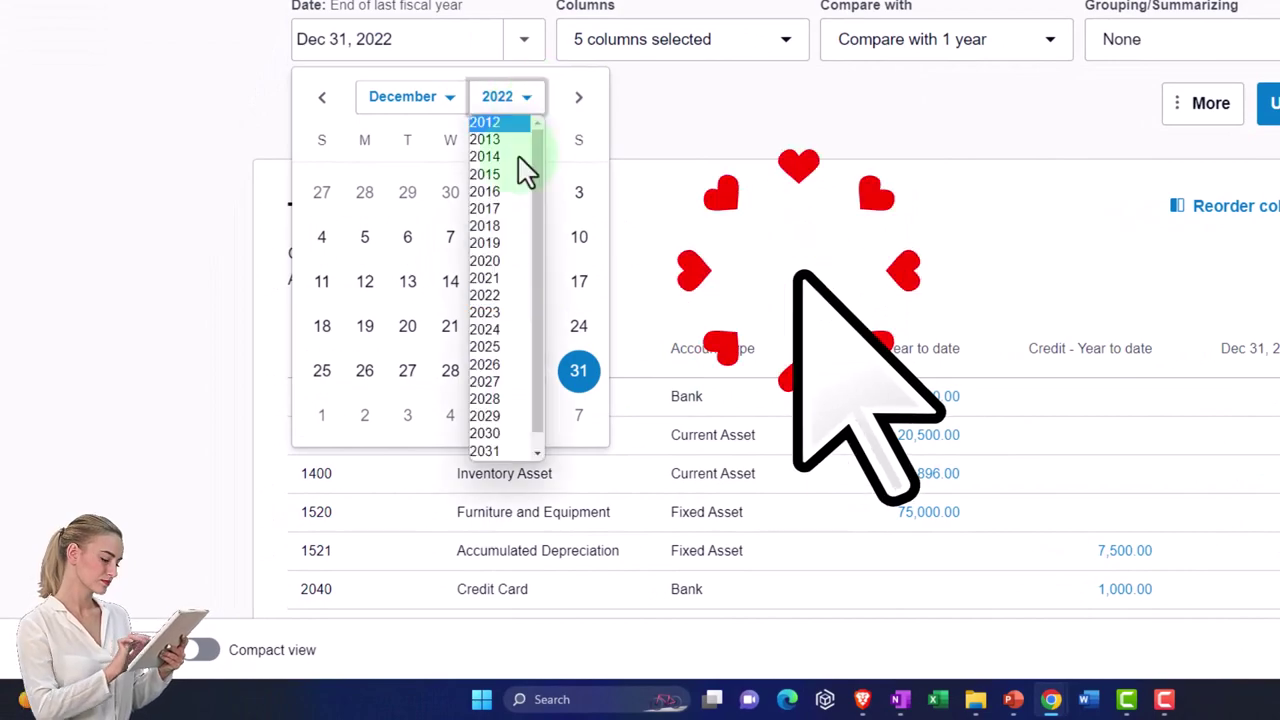
pyautogui.click(508, 315)
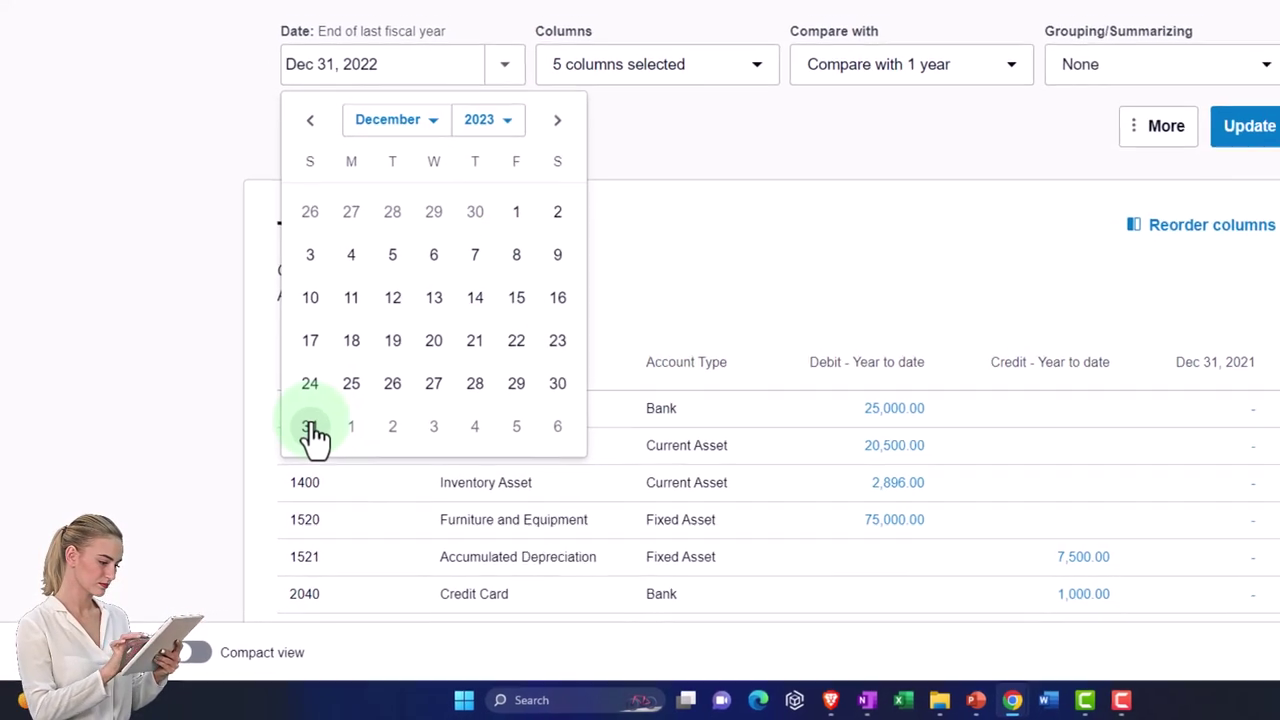
pyautogui.click(321, 415)
pyautogui.click(1270, 103)
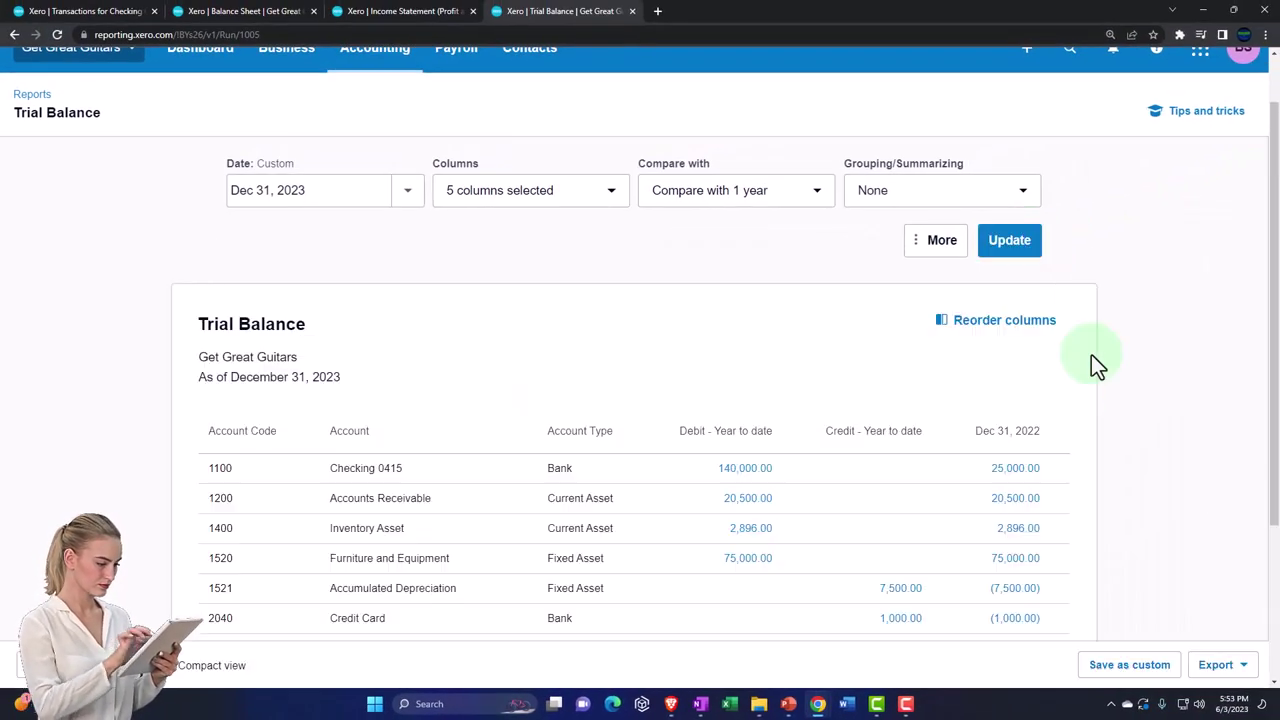
pyautogui.scroll(-1, 1091, 360)
pyautogui.hotkey('ctrl', '+')
pyautogui.scroll(-1, 1091, 354)
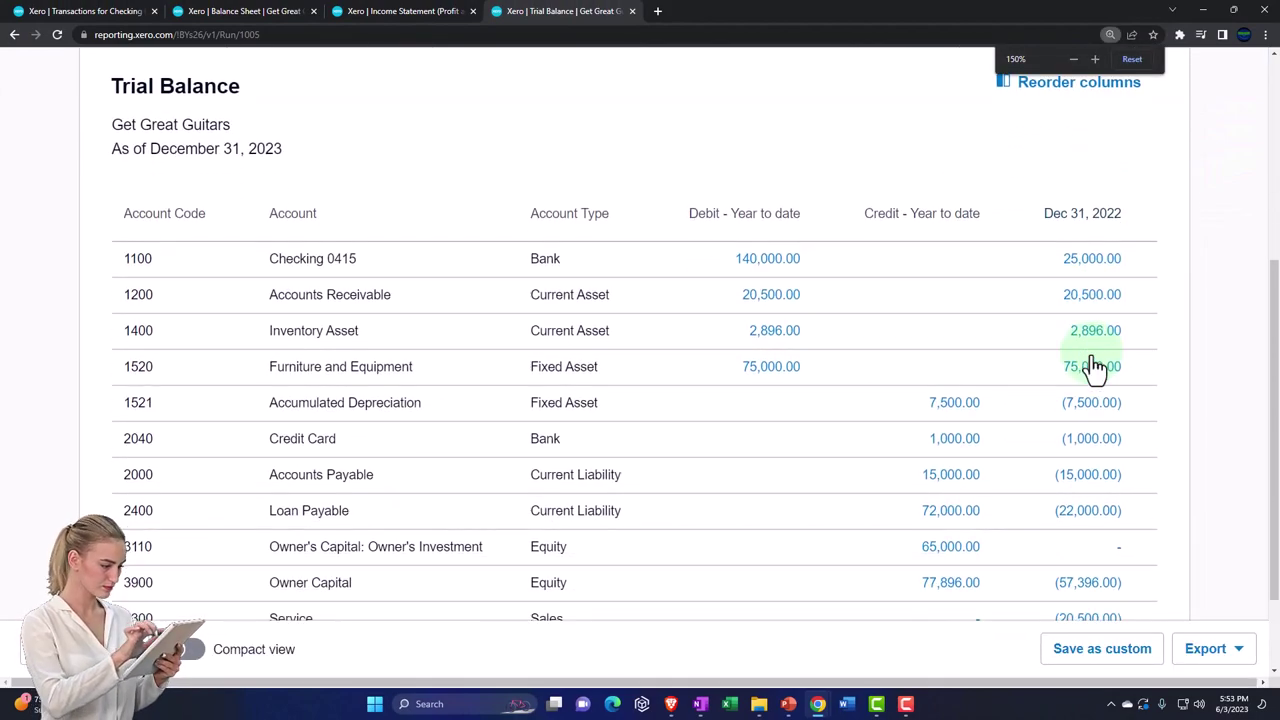
pyautogui.scroll(-1, 855, 318)
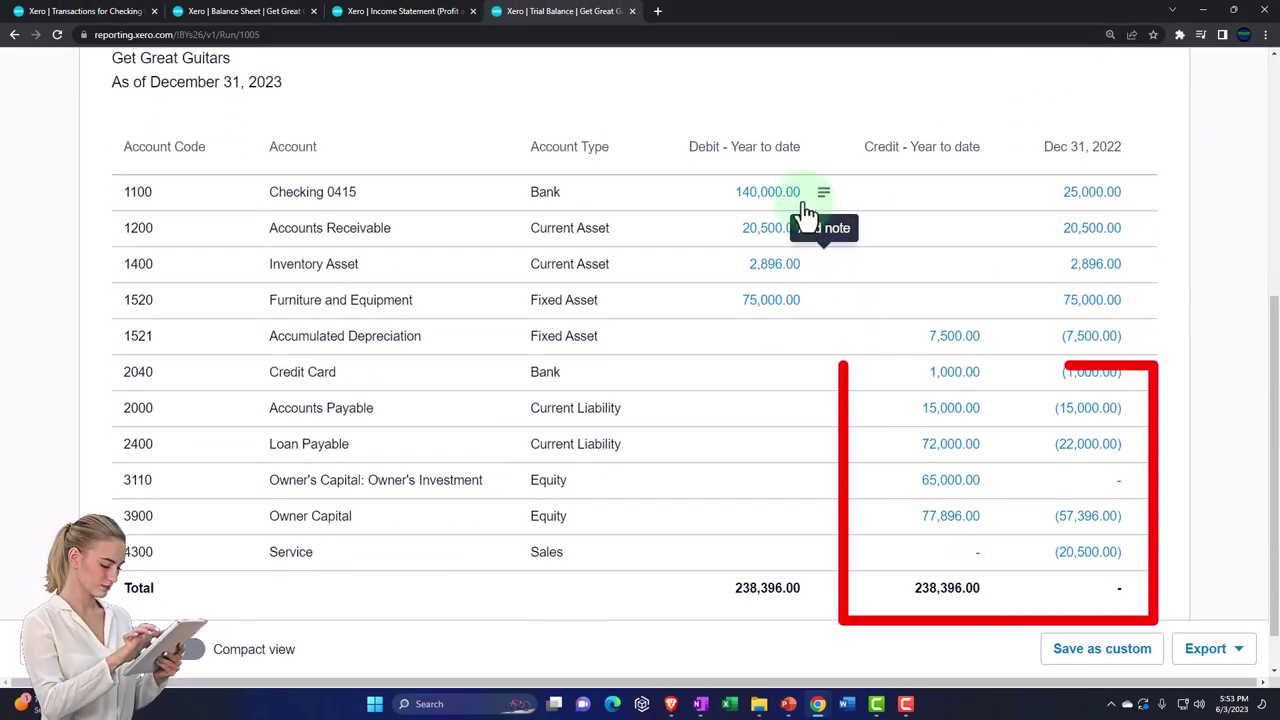